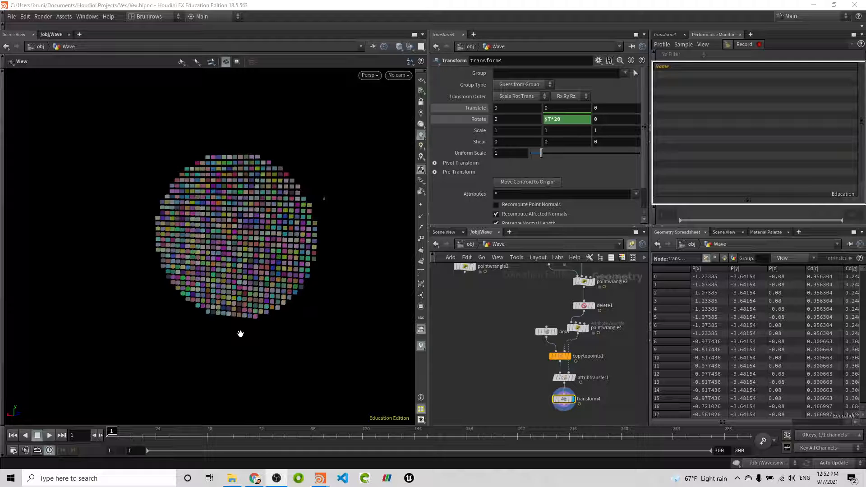
- In the Wave network, display the sphere, the coloured sphere, the rubber toy and the pig head source nodes in turn
{"action": "middle_click_drag", "start_coordinate": [518, 305], "coordinate": [508, 448]}
{"action": "left_click", "coordinate": [484, 319]}
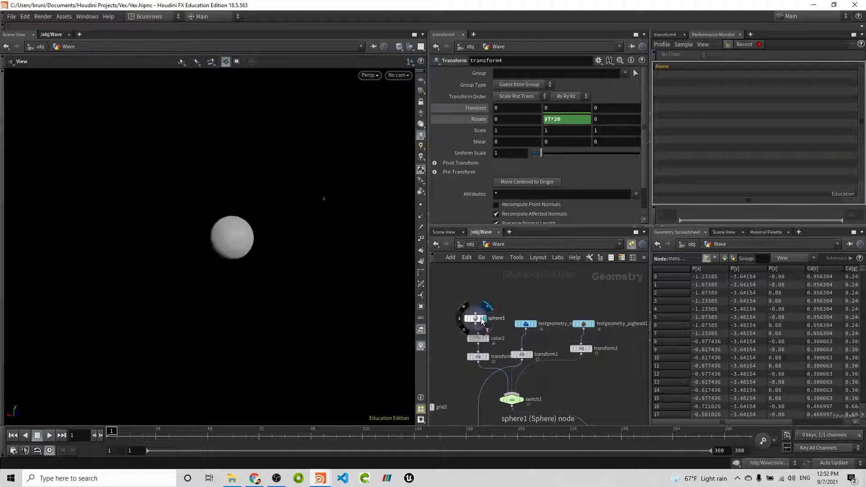
{"action": "left_click", "coordinate": [487, 339]}
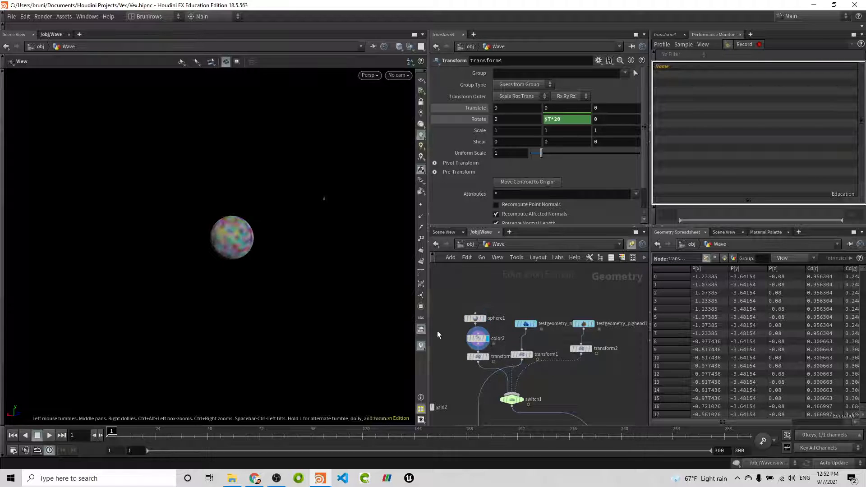
{"action": "left_click", "coordinate": [530, 354]}
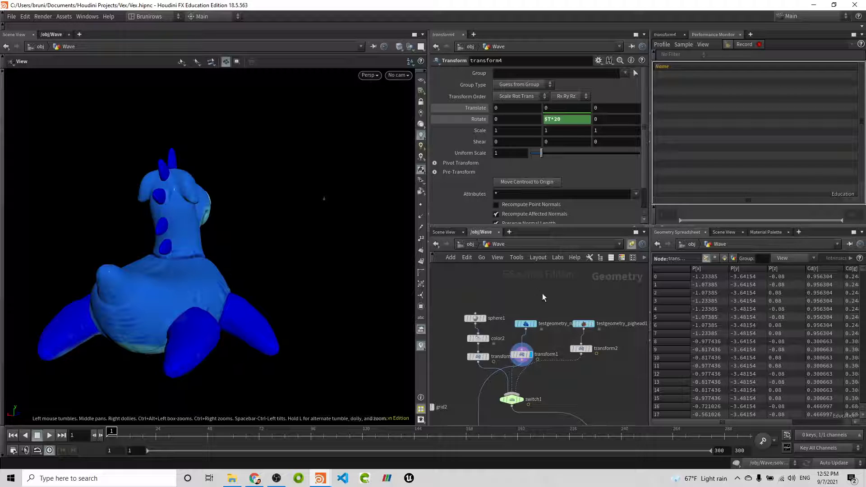
{"action": "left_click", "coordinate": [589, 355]}
{"action": "left_click_drag", "start_coordinate": [309, 253], "coordinate": [402, 271]}
{"action": "middle_click_drag", "start_coordinate": [572, 383], "coordinate": [584, 243]}
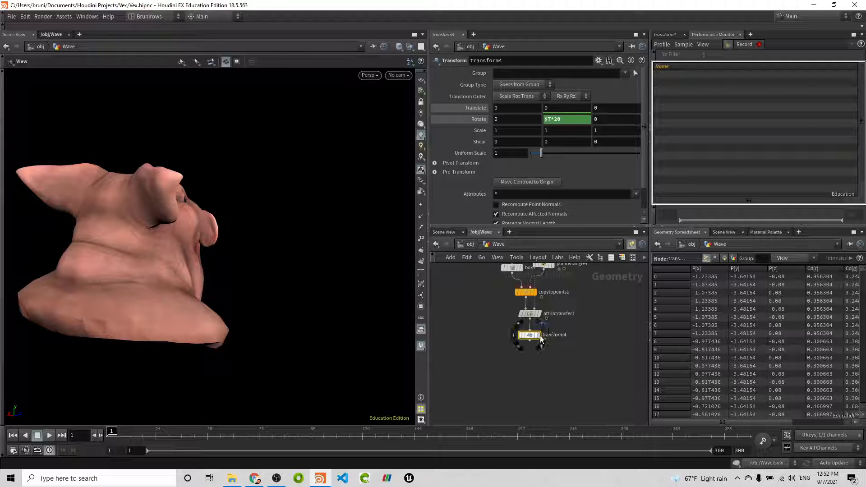
- Display the final transform4 node and scrub through the timeline to preview the animated cubes from another angle
{"action": "left_click", "coordinate": [540, 336]}
{"action": "mouse_move", "coordinate": [113, 436]}
{"action": "left_mouse_down"}
{"action": "mouse_move", "coordinate": [363, 436]}
{"action": "mouse_move", "coordinate": [199, 436]}
{"action": "mouse_move", "coordinate": [257, 438]}
{"action": "left_mouse_up"}
{"action": "left_click_drag", "start_coordinate": [195, 361], "coordinate": [264, 356]}
{"action": "left_click_drag", "start_coordinate": [310, 433], "coordinate": [19, 424]}
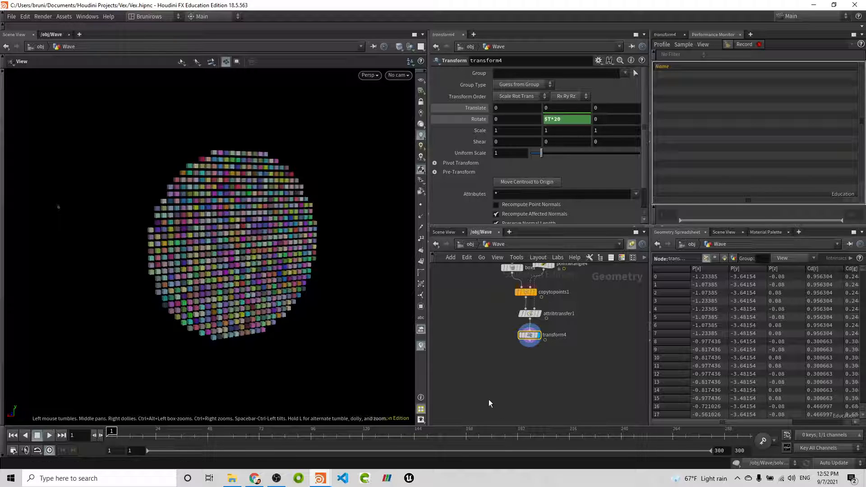
- Display the pointwrangle2 node and play its animation
{"action": "scroll", "coordinate": [470, 363], "scroll_direction": "down", "scroll_amount": 1}
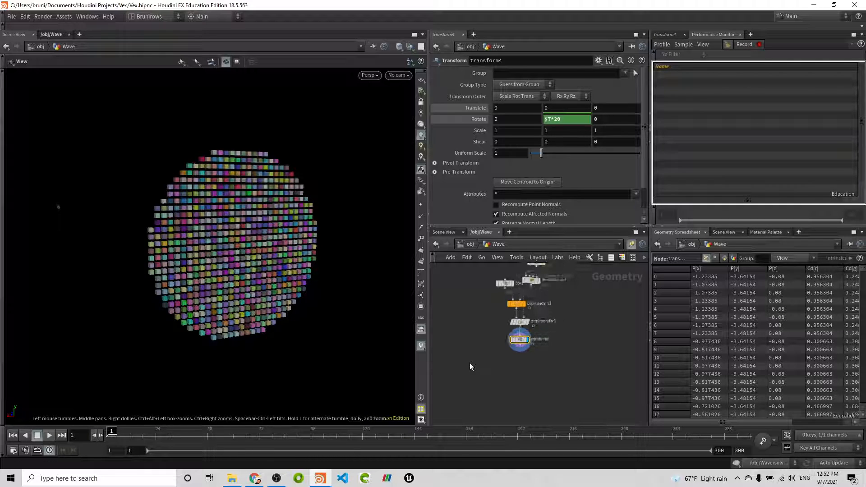
{"action": "middle_click_drag", "start_coordinate": [471, 322], "coordinate": [540, 370]}
{"action": "left_click", "coordinate": [512, 277]}
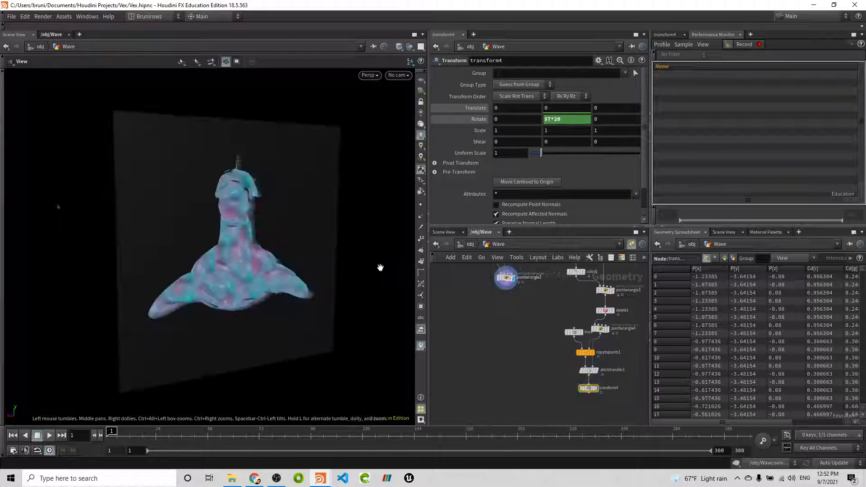
{"action": "left_click", "coordinate": [48, 437]}
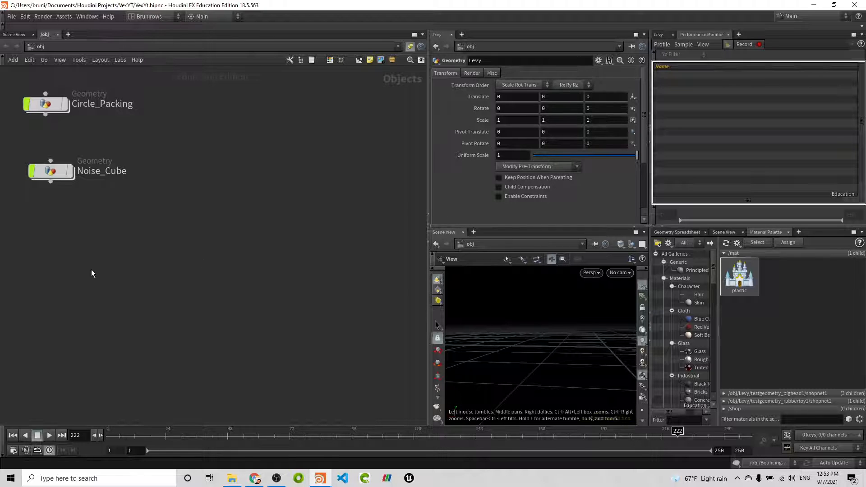
- Create a Geometry object named Projection_intersect and place it below Noise_Cube
{"action": "key", "text": "Tab"}
{"action": "type", "text": "geome"}
{"action": "key", "text": "Return"}
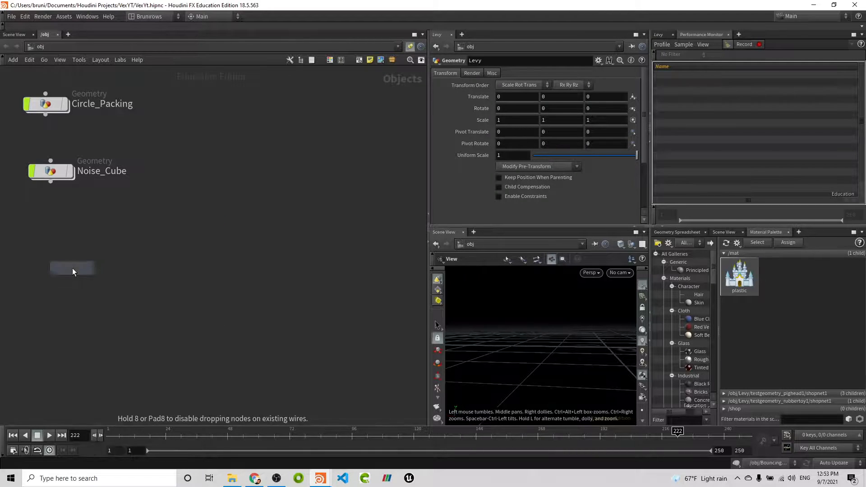
{"action": "left_click", "coordinate": [72, 268]}
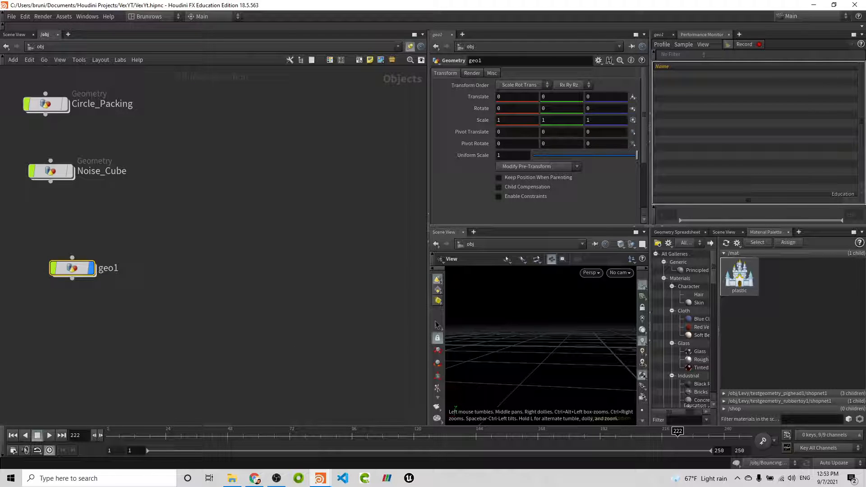
{"action": "double_click", "coordinate": [110, 268]}
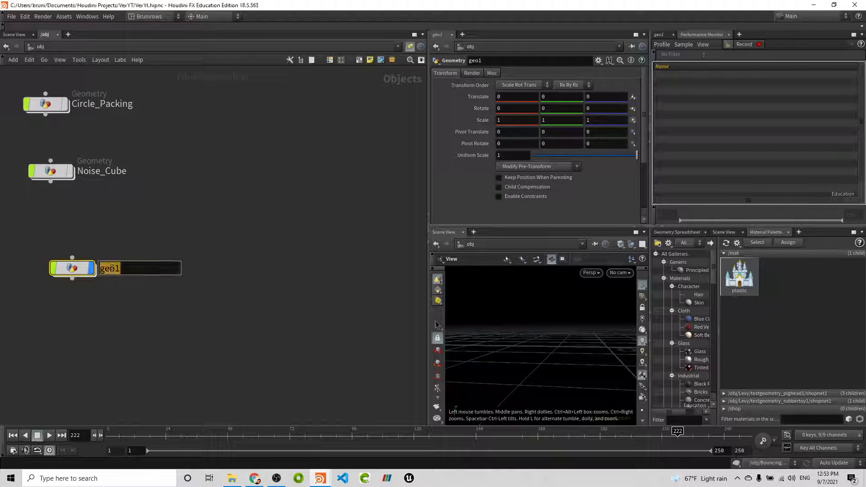
{"action": "type", "text": "Projection"}
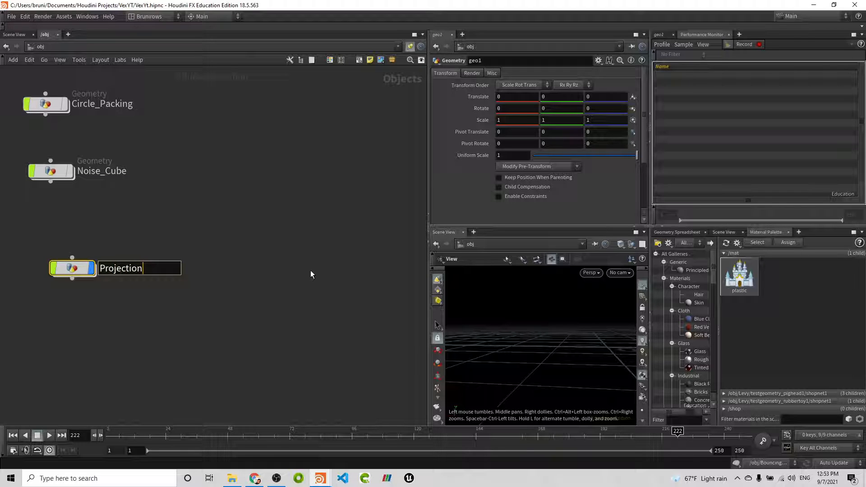
{"action": "type", "text": "_intersect"}
{"action": "key", "text": "Return"}
{"action": "left_click_drag", "start_coordinate": [73, 271], "coordinate": [52, 243]}
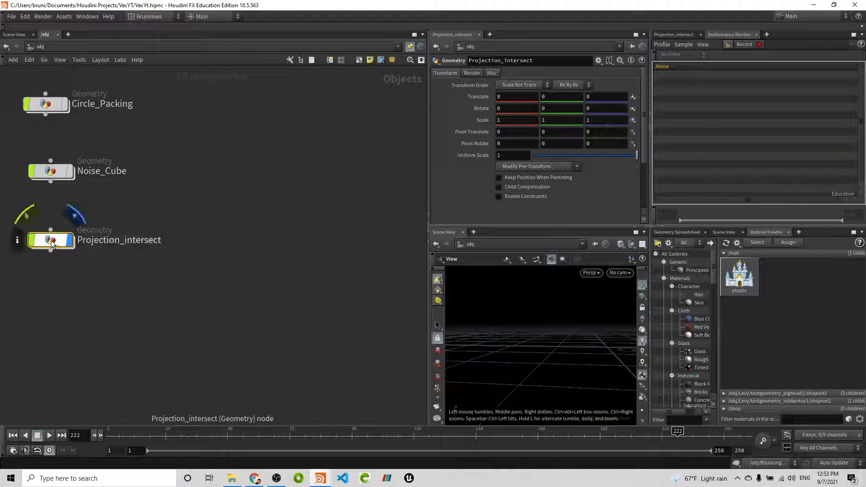
- Go inside the Projection_intersect object and bring up the list of nodes that can be added
{"action": "double_click", "coordinate": [51, 240]}
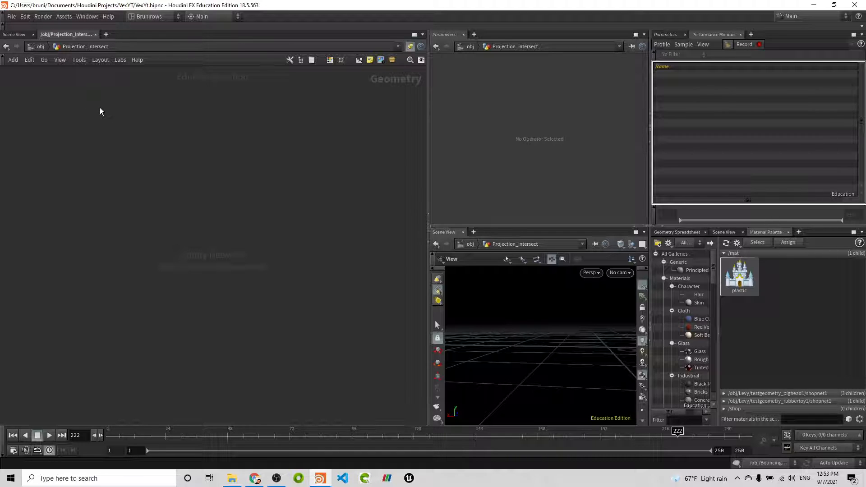
{"action": "key", "text": "Tab"}
{"action": "type", "text": "sphere"}
{"action": "key", "text": "BackSpace"}
{"action": "key", "text": "BackSpace"}
{"action": "key", "text": "BackSpace"}
{"action": "key", "text": "BackSpace"}
{"action": "key", "text": "BackSpace"}
{"action": "key", "text": "BackSpace"}
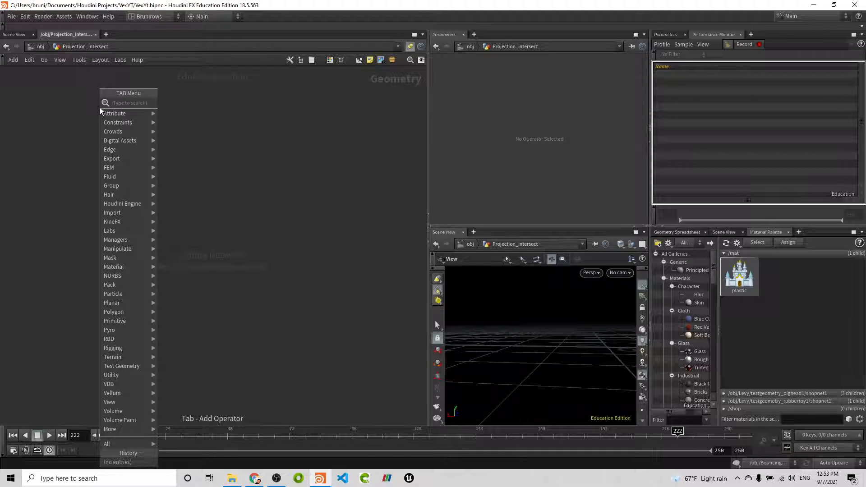
- Add a Test Geometry: Rubber Toy node to the network and frame the toy in the scene view
{"action": "type", "text": "rub"}
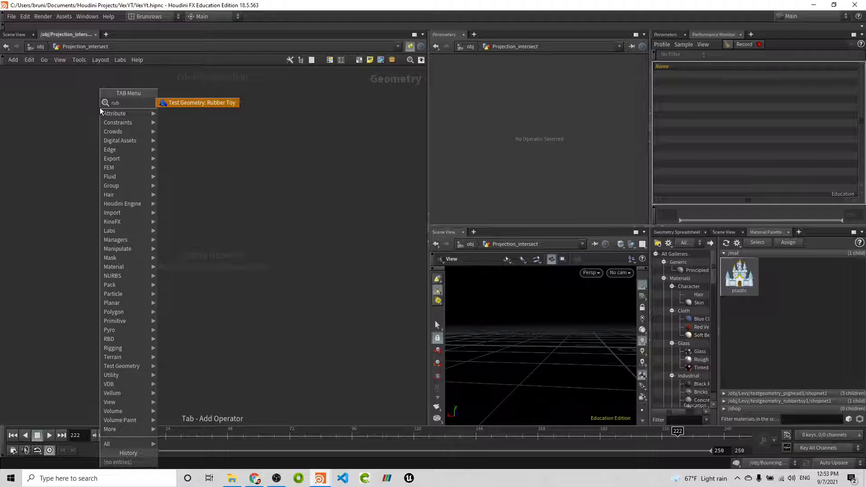
{"action": "key", "text": "Return"}
{"action": "left_click", "coordinate": [100, 107]}
{"action": "left_click_drag", "start_coordinate": [100, 108], "coordinate": [216, 109]}
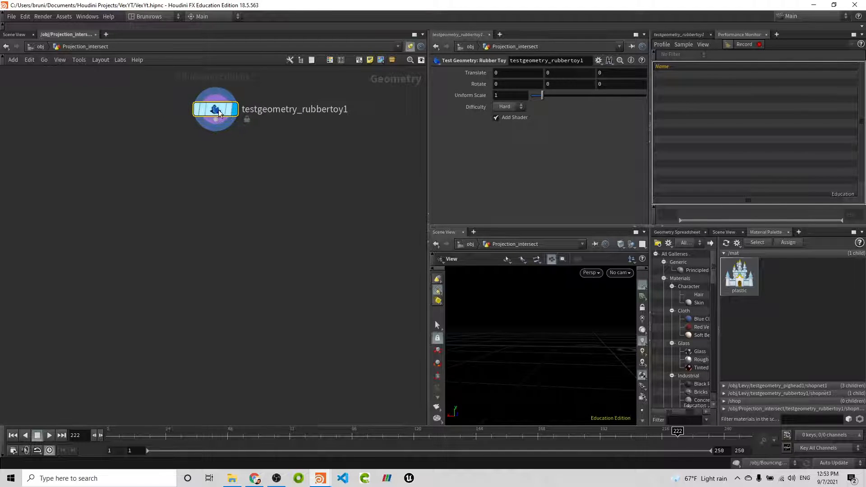
{"action": "key", "text": "f"}
{"action": "left_click_drag", "start_coordinate": [599, 354], "coordinate": [435, 320]}
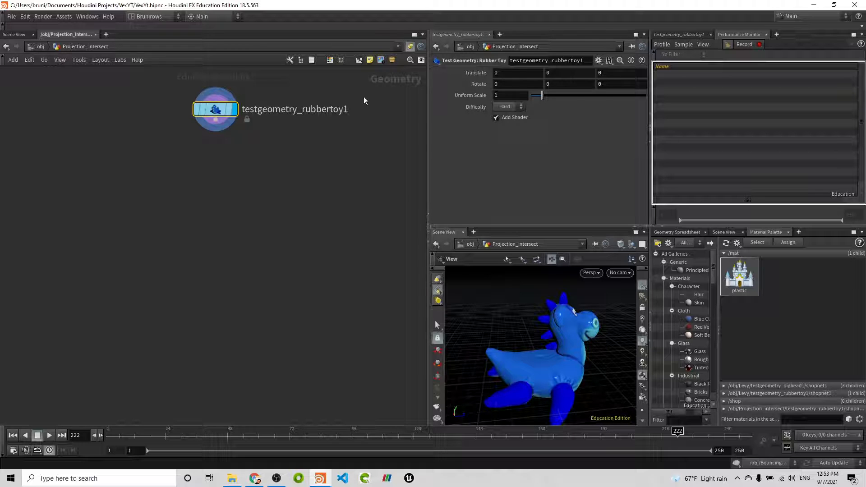
- Add a Grid node beside the rubber toy, orient it to the XY Plane and show it as a template
{"action": "key", "text": "Tab"}
{"action": "left_click", "coordinate": [152, 117]}
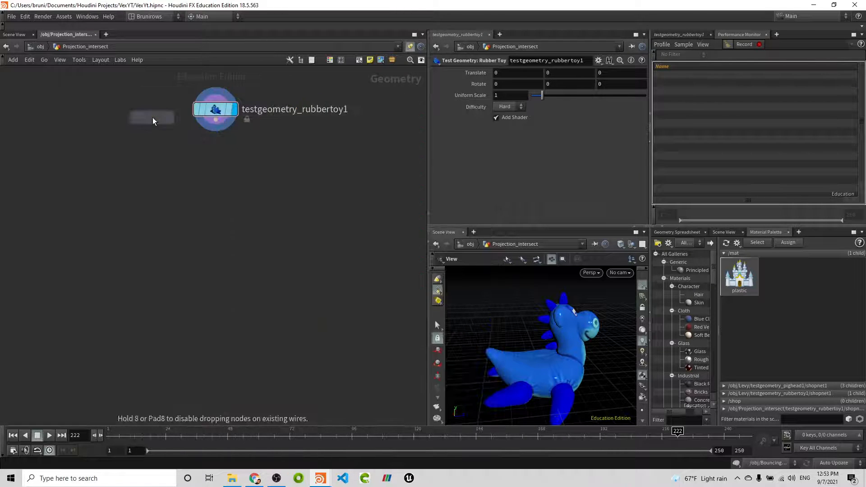
{"action": "left_click", "coordinate": [152, 118]}
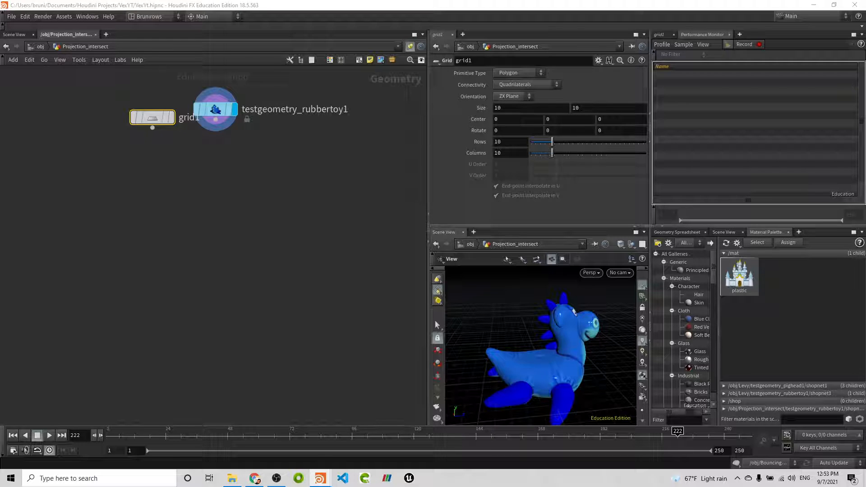
{"action": "left_click", "coordinate": [518, 96]}
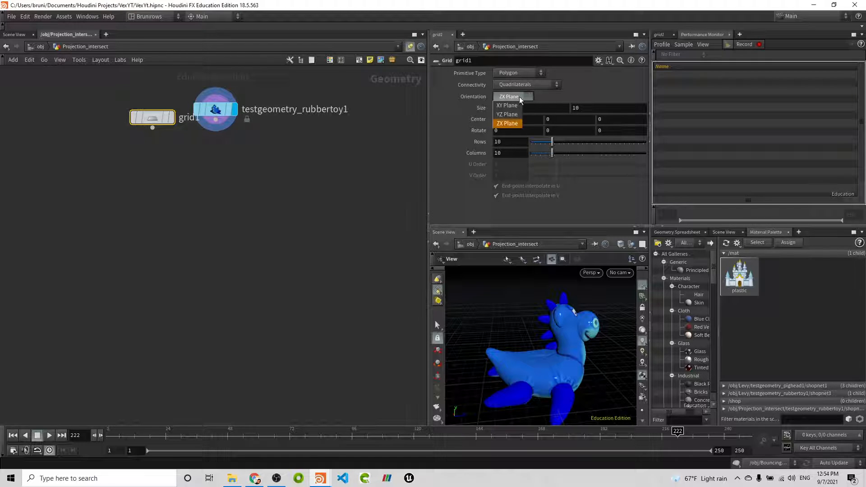
{"action": "left_click", "coordinate": [506, 105]}
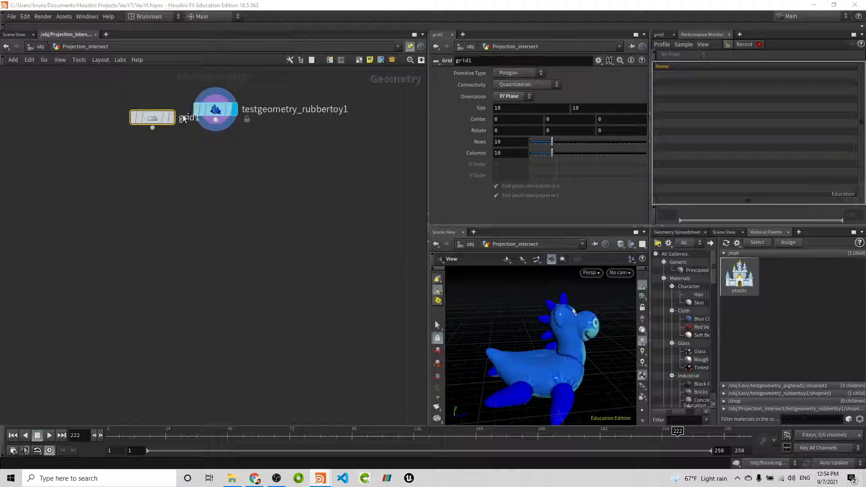
{"action": "left_click", "coordinate": [169, 118]}
{"action": "scroll", "coordinate": [590, 345], "scroll_direction": "down", "scroll_amount": 10}
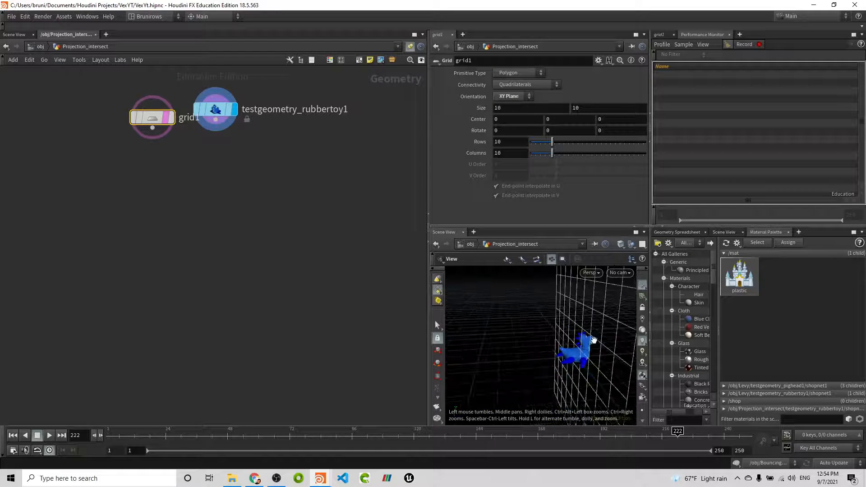
{"action": "left_click_drag", "start_coordinate": [594, 342], "coordinate": [627, 340]}
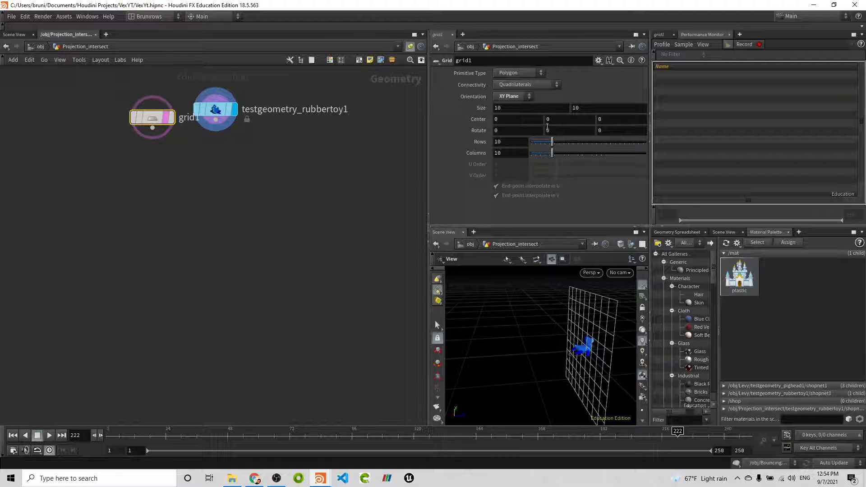
- Try a density of 100 rows on the grid
{"action": "left_click_drag", "start_coordinate": [546, 119], "coordinate": [677, 135]}
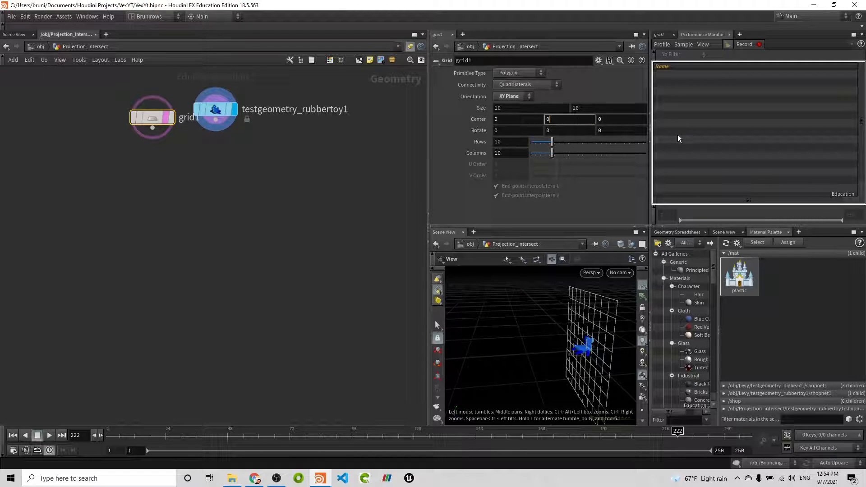
{"action": "key", "text": "BackSpace"}
{"action": "left_click", "coordinate": [528, 142]}
{"action": "key", "text": "Tab"}
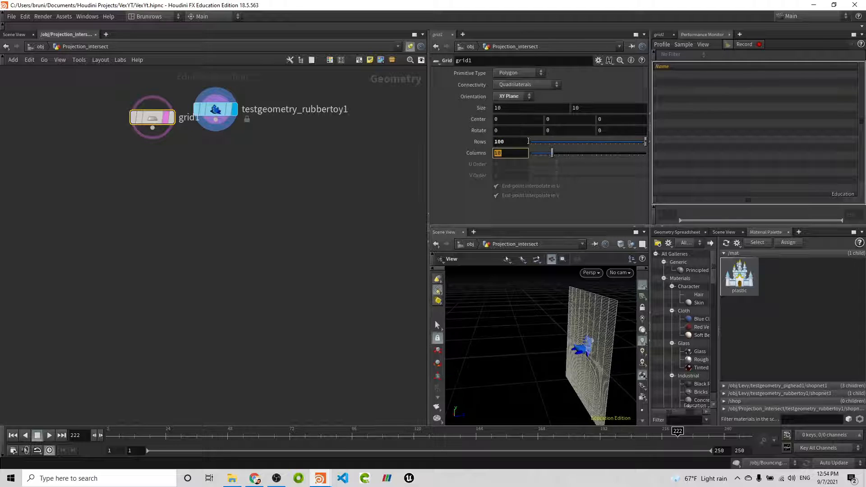
{"action": "type", "text": "f10"}
- Set both the rows and the columns of the grid to 40
{"action": "key", "text": "shift+Tab"}
{"action": "type", "text": "40"}
{"action": "key", "text": "Tab"}
{"action": "type", "text": "40"}
{"action": "key", "text": "Tab"}
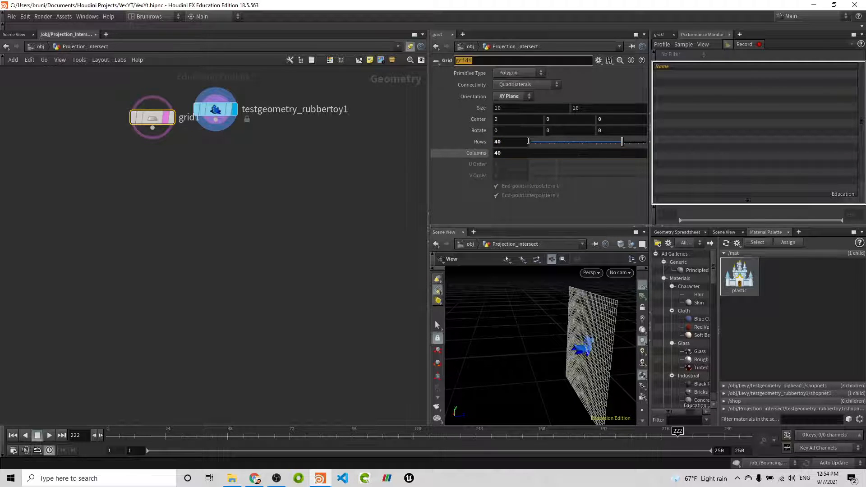
{"action": "left_click_drag", "start_coordinate": [602, 385], "coordinate": [585, 367], "text": "alt"}
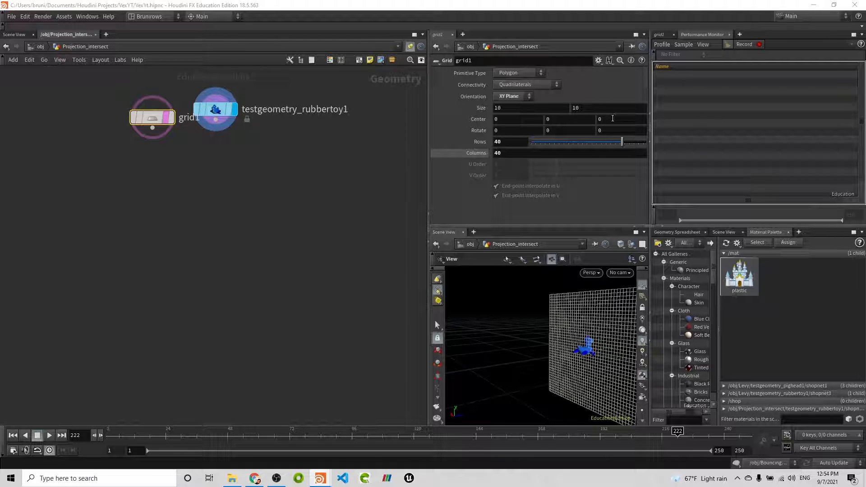
- Append a Transform node to the output of the rubber toy
{"action": "left_click", "coordinate": [218, 124]}
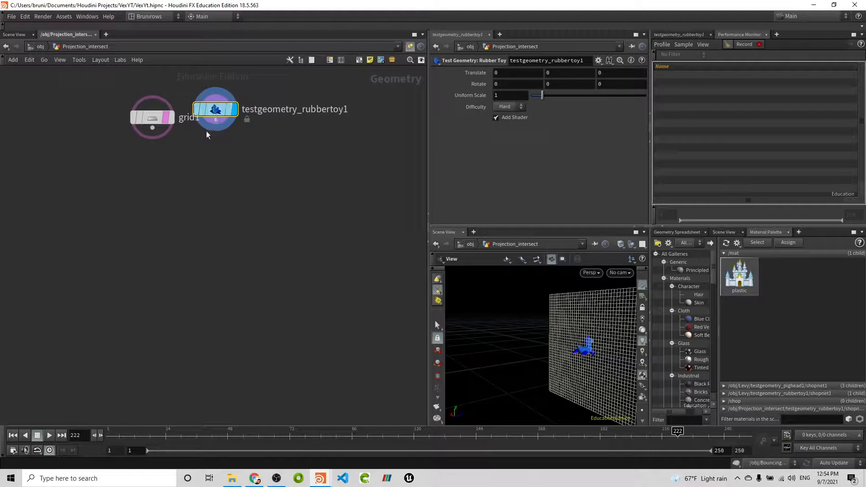
{"action": "left_click_drag", "start_coordinate": [215, 120], "coordinate": [218, 149]}
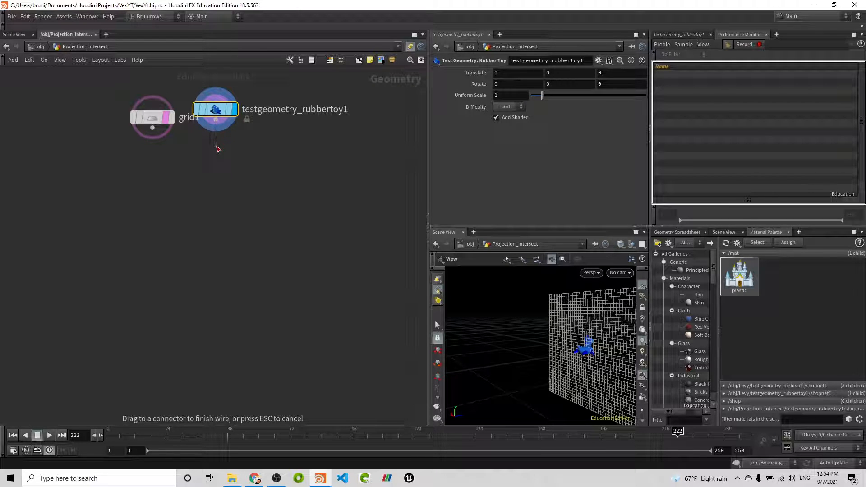
{"action": "key", "text": "Tab"}
{"action": "type", "text": "trans"}
{"action": "key", "text": "Return"}
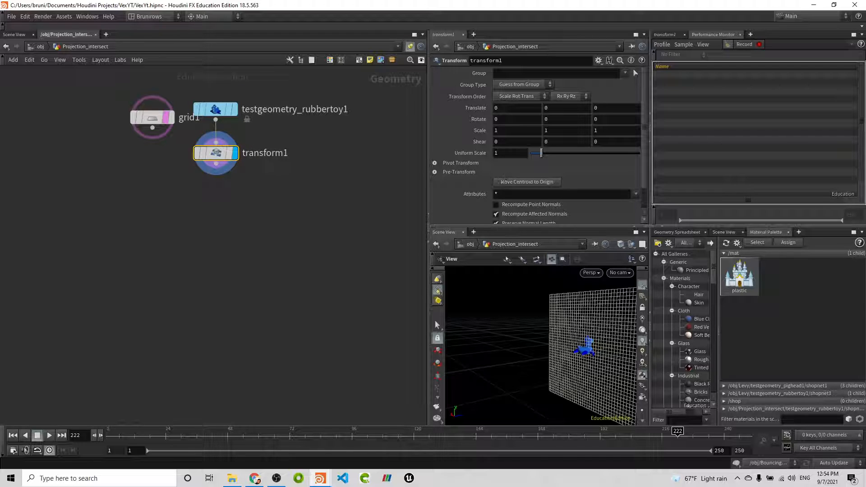
- Translate the rubber toy to -7 on Z and set its uniform scale to 3.82
{"action": "left_click", "coordinate": [617, 112]}
{"action": "key", "text": "BackSpace"}
{"action": "type", "text": "-7"}
{"action": "key", "text": "Return"}
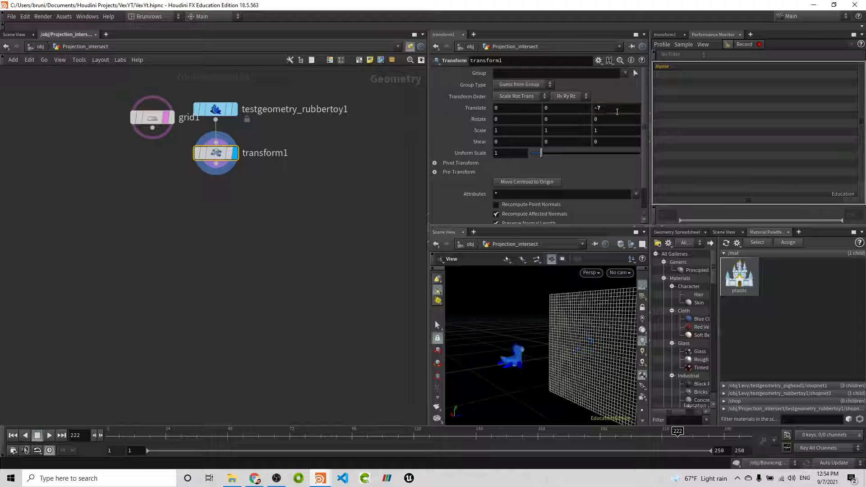
{"action": "left_click", "coordinate": [519, 151]}
{"action": "type", "text": "3.82"}
{"action": "key", "text": "Return"}
{"action": "left_click_drag", "start_coordinate": [555, 356], "coordinate": [556, 344]}
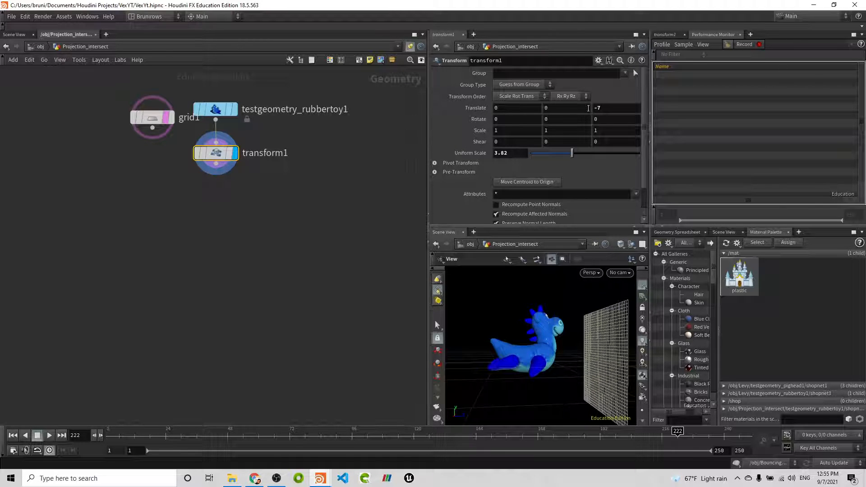
- Lower the rubber toy to -1.6 on Y and check its alignment with the grid from behind
{"action": "middle_click_drag", "start_coordinate": [554, 107], "coordinate": [495, 110]}
{"action": "left_click", "coordinate": [573, 109]}
{"action": "middle_click_drag", "start_coordinate": [573, 108], "coordinate": [561, 109]}
{"action": "left_click_drag", "start_coordinate": [478, 359], "coordinate": [524, 367]}
{"action": "left_click_drag", "start_coordinate": [526, 359], "coordinate": [502, 369]}
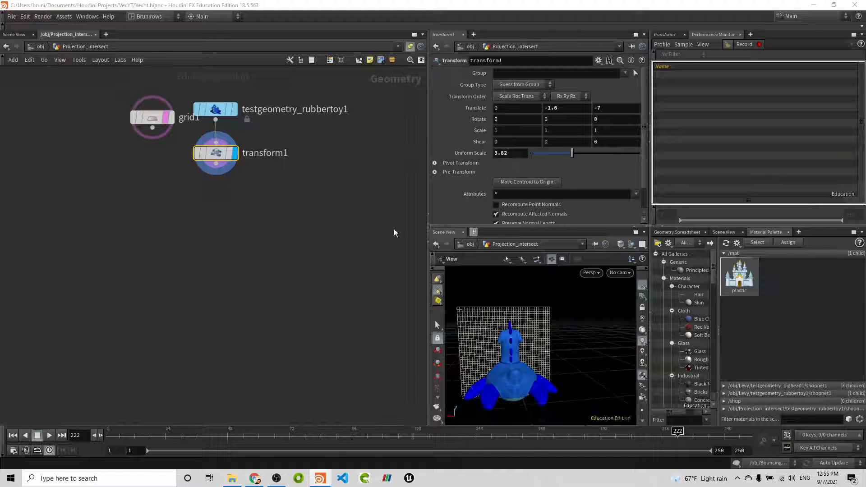
{"action": "left_click", "coordinate": [186, 212]}
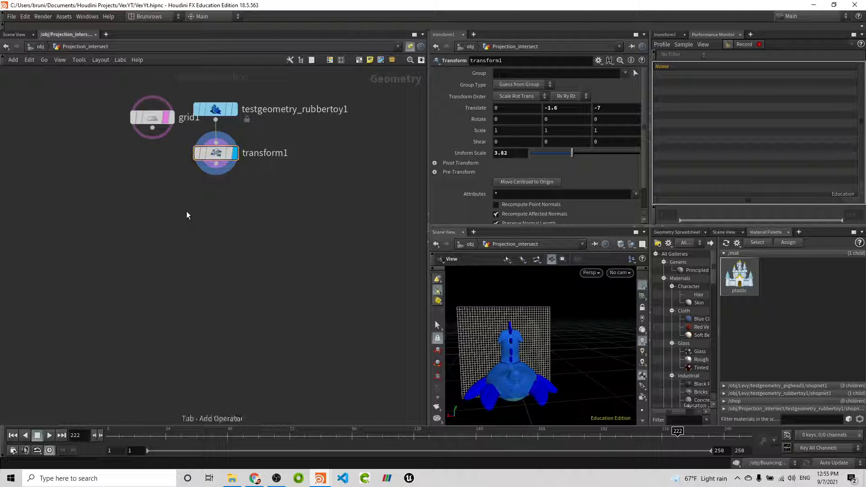
- Add a Point Wrangle below the existing nodes, wiring the grid into its first input and the rubber toy's Transform into its second
{"action": "key", "text": "Tab"}
{"action": "type", "text": "point wr"}
{"action": "key", "text": "Return"}
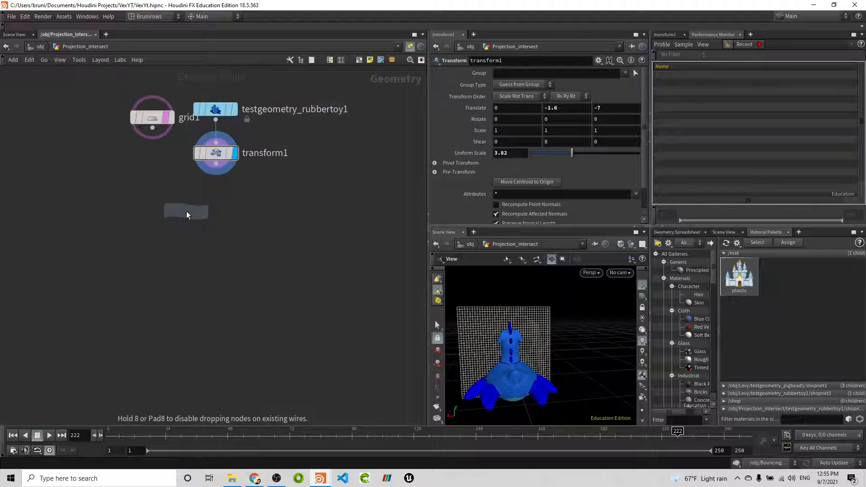
{"action": "left_click", "coordinate": [187, 214]}
{"action": "left_click_drag", "start_coordinate": [152, 128], "coordinate": [173, 199]}
{"action": "left_click_drag", "start_coordinate": [215, 164], "coordinate": [181, 198]}
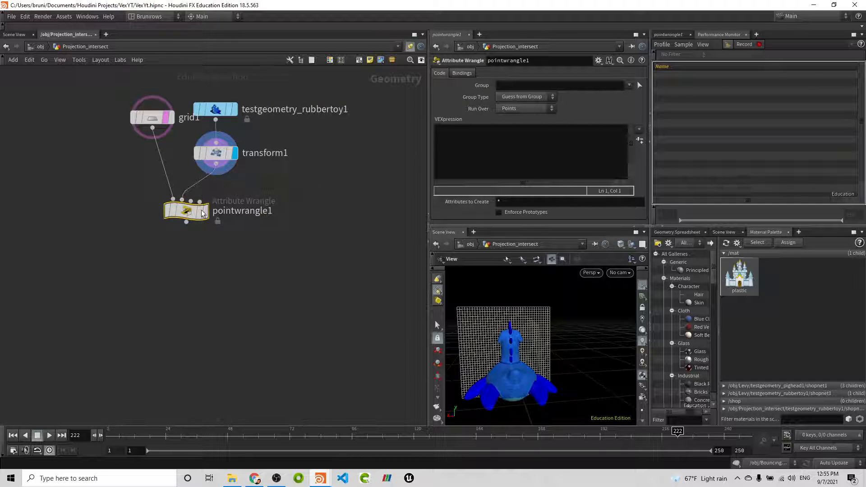
- Display the point wrangle's output and rename the node delete_points
{"action": "left_click", "coordinate": [206, 211]}
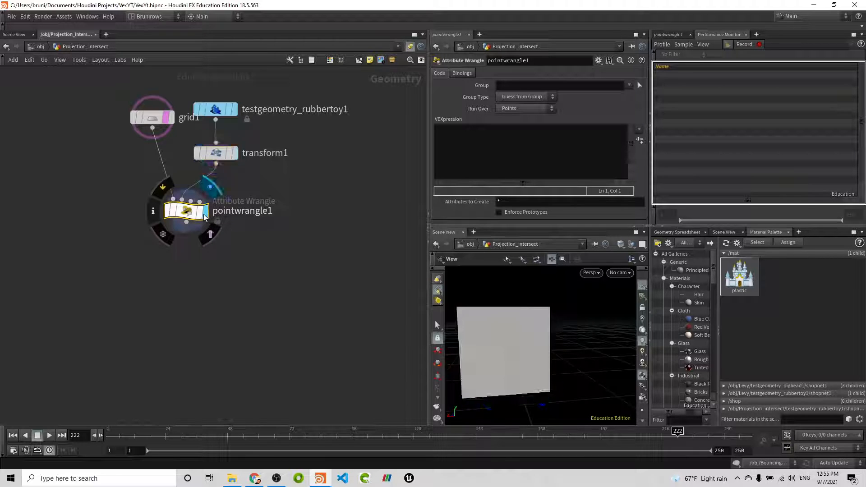
{"action": "double_click", "coordinate": [254, 211]}
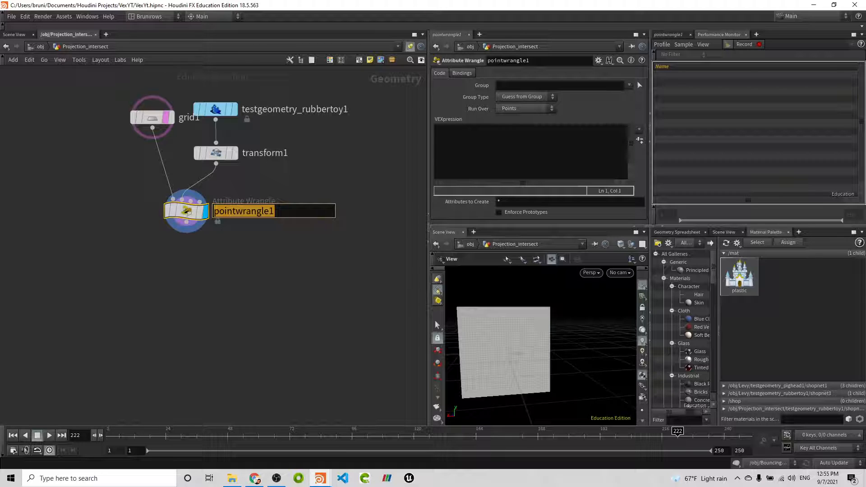
{"action": "type", "text": "delete_points"}
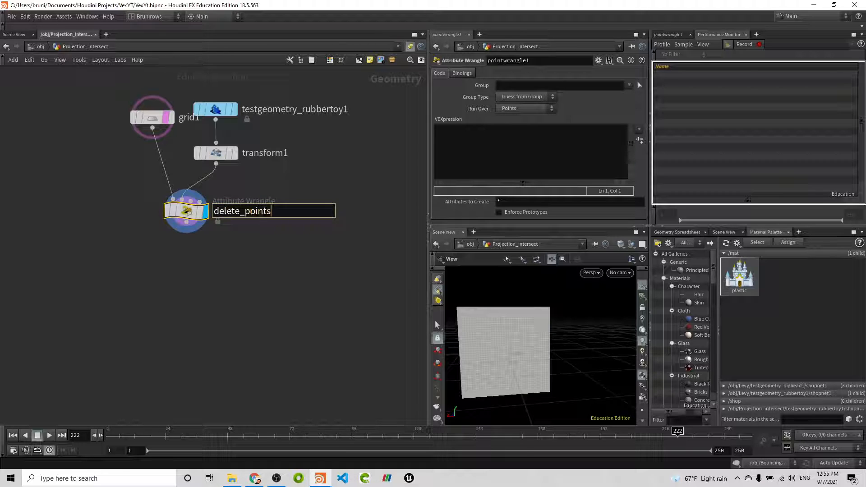
{"action": "key", "text": "Return"}
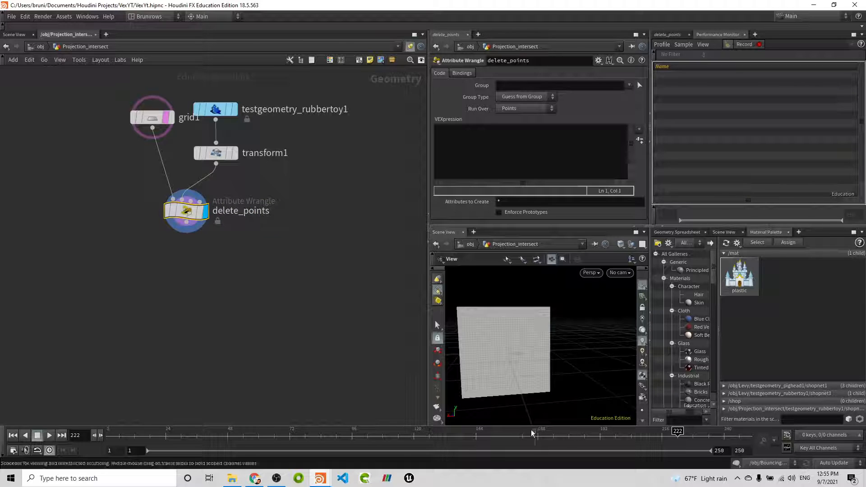
- Display the transformed rubber toy and examine its position relative to the grid from behind and from the side
{"action": "left_click", "coordinate": [236, 153]}
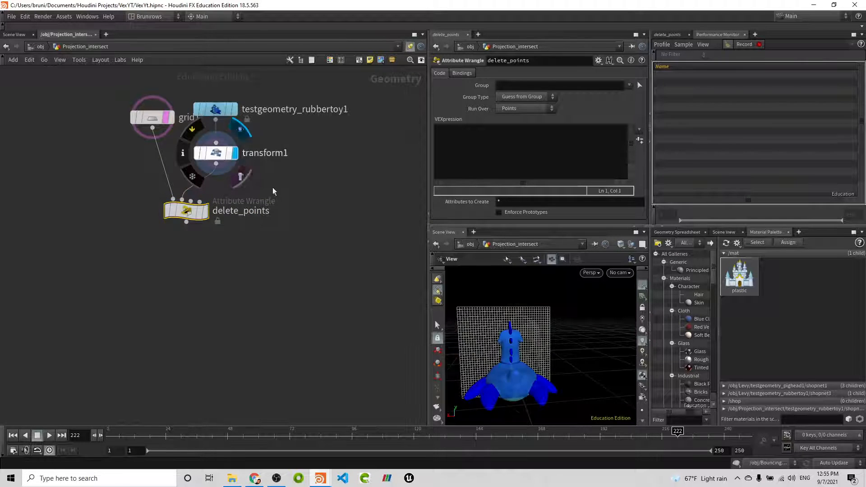
{"action": "mouse_move", "coordinate": [576, 361]}
{"action": "left_mouse_down"}
{"action": "mouse_move", "coordinate": [557, 349]}
{"action": "mouse_move", "coordinate": [543, 359]}
{"action": "mouse_move", "coordinate": [582, 348]}
{"action": "mouse_move", "coordinate": [570, 356]}
{"action": "mouse_move", "coordinate": [602, 355]}
{"action": "mouse_move", "coordinate": [561, 351]}
{"action": "mouse_move", "coordinate": [574, 345]}
{"action": "left_mouse_up"}
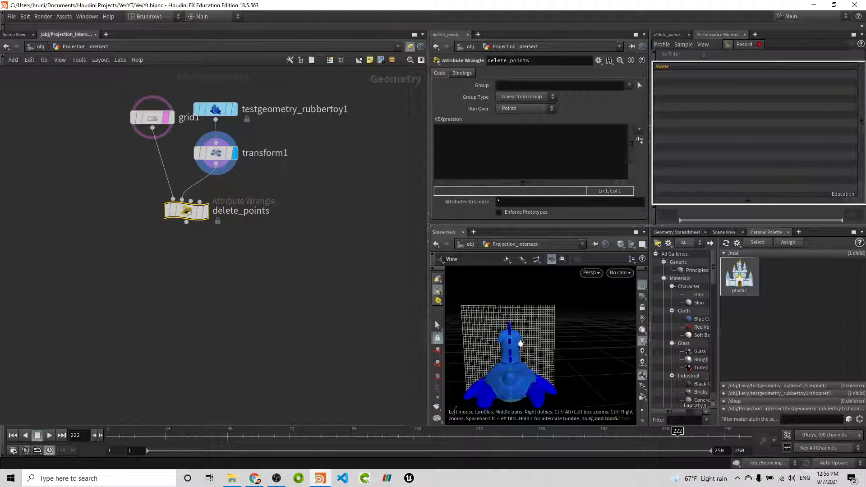
{"action": "left_click_drag", "start_coordinate": [519, 348], "coordinate": [482, 352]}
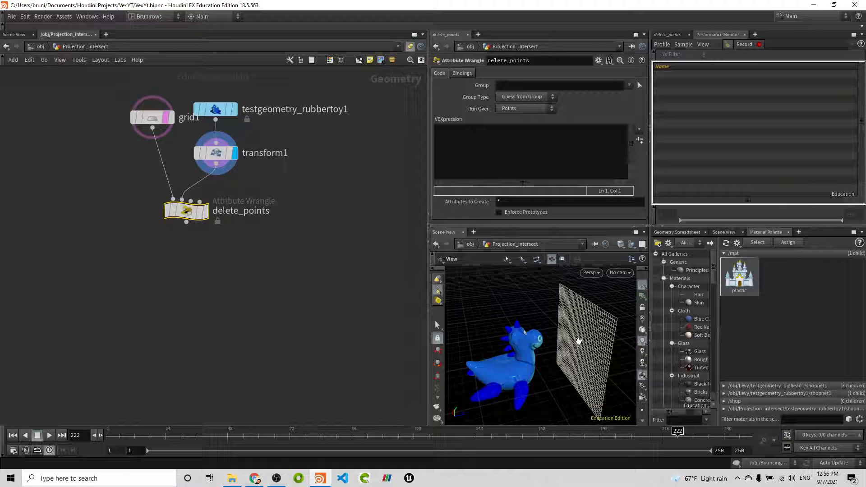
{"action": "left_click_drag", "start_coordinate": [575, 340], "coordinate": [561, 327]}
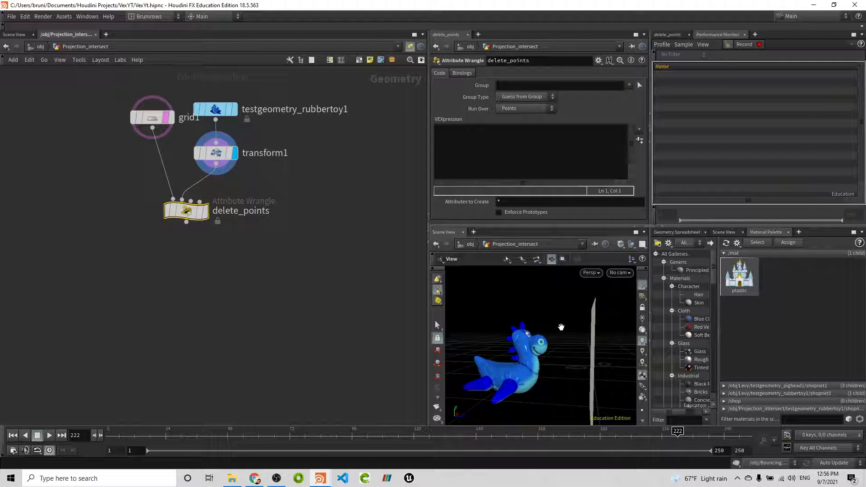
{"action": "left_click_drag", "start_coordinate": [575, 351], "coordinate": [632, 349]}
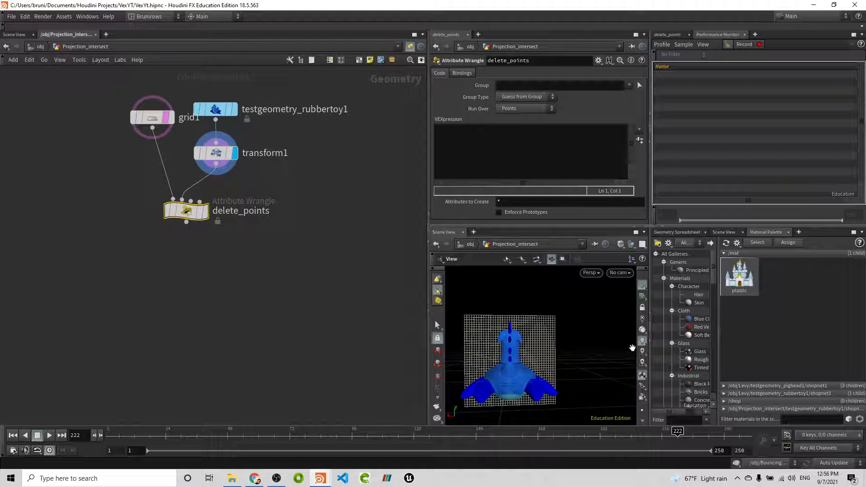
- Display delete_points and declare the variables "vector p;" and "float u, v;" in its VEX code
{"action": "left_click", "coordinate": [204, 210]}
{"action": "left_click", "coordinate": [548, 136]}
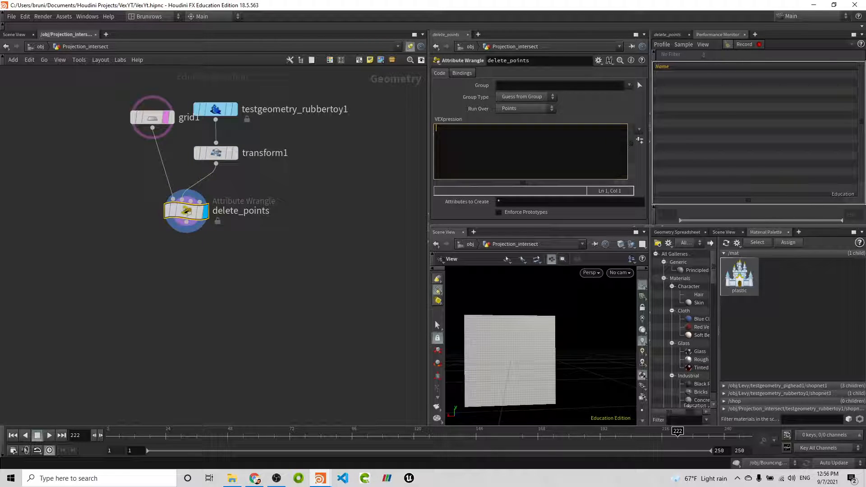
{"action": "key", "text": "alt+e"}
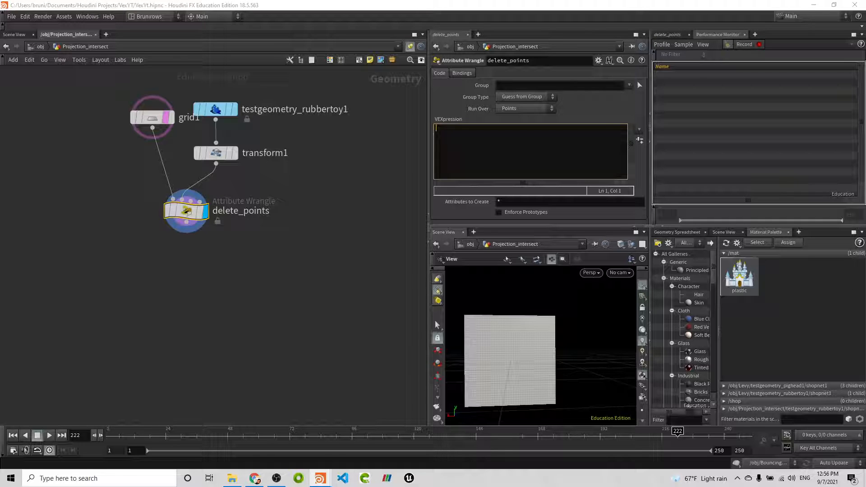
{"action": "left_click", "coordinate": [531, 132]}
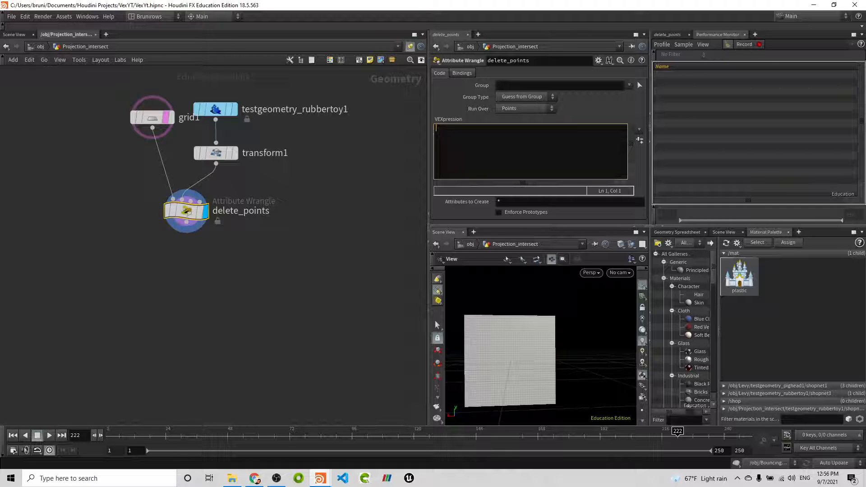
{"action": "type", "text": "vector p;"}
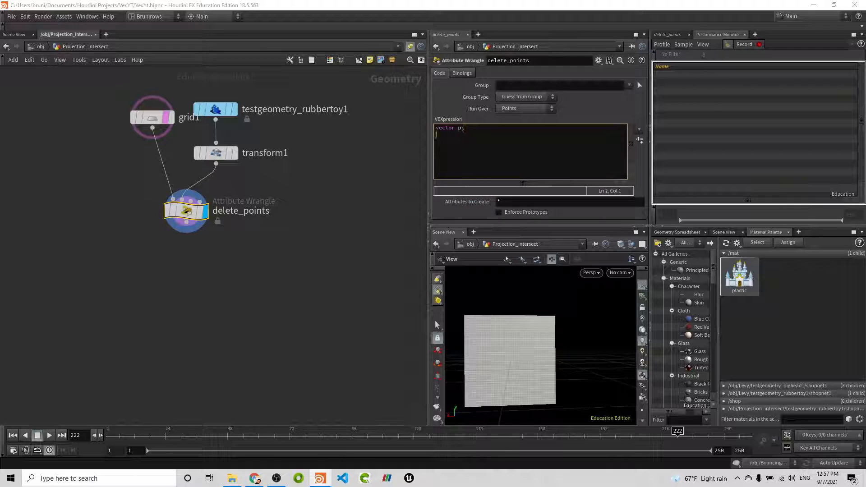
{"action": "key", "text": "Return"}
{"action": "type", "text": "float u, v;"}
{"action": "key", "text": "Return"}
{"action": "key", "text": "ctrl+a"}
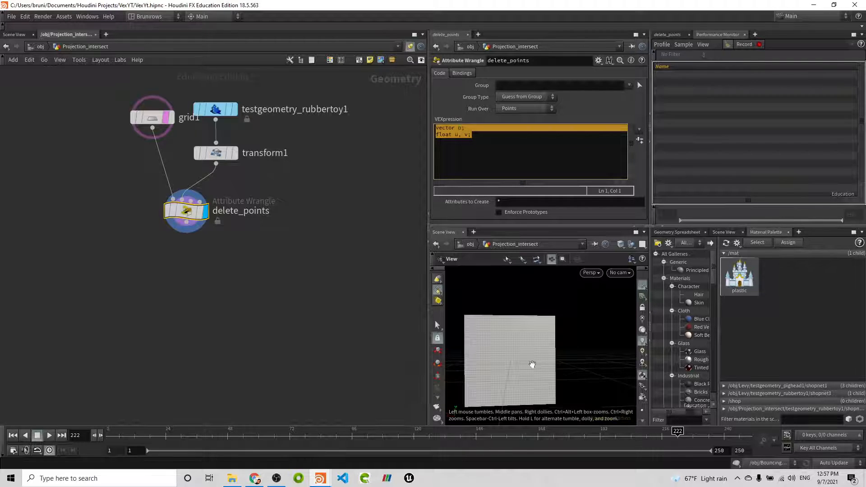
- Display the transformed toy with the grid as template and examine the projection path between them from the side
{"action": "left_click", "coordinate": [231, 153]}
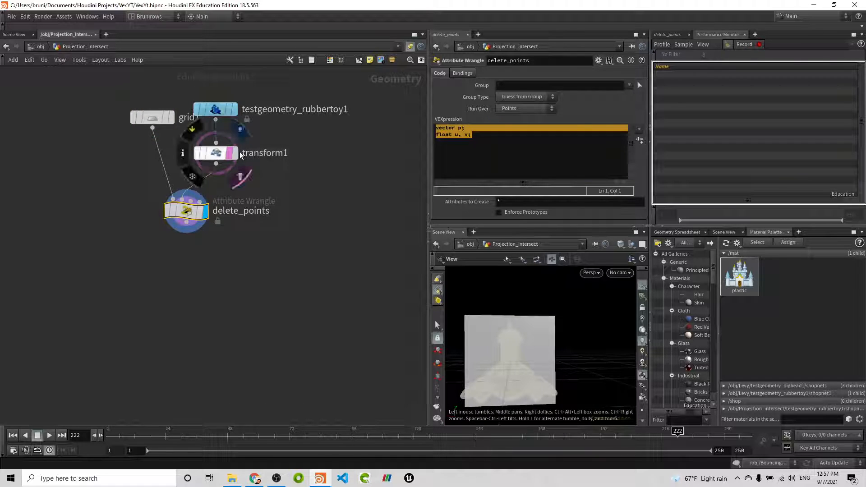
{"action": "left_click", "coordinate": [234, 153]}
{"action": "left_click", "coordinate": [167, 117]}
{"action": "left_click_drag", "start_coordinate": [471, 352], "coordinate": [525, 361]}
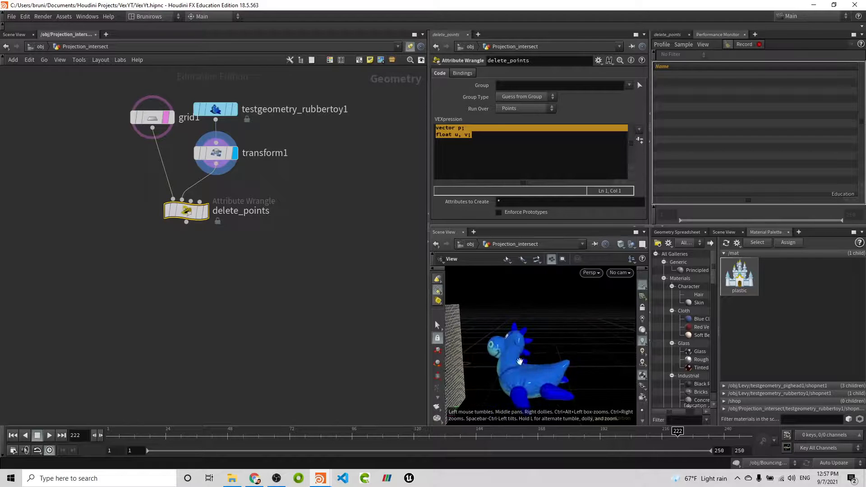
{"action": "scroll", "coordinate": [524, 361], "scroll_direction": "down", "scroll_amount": 3}
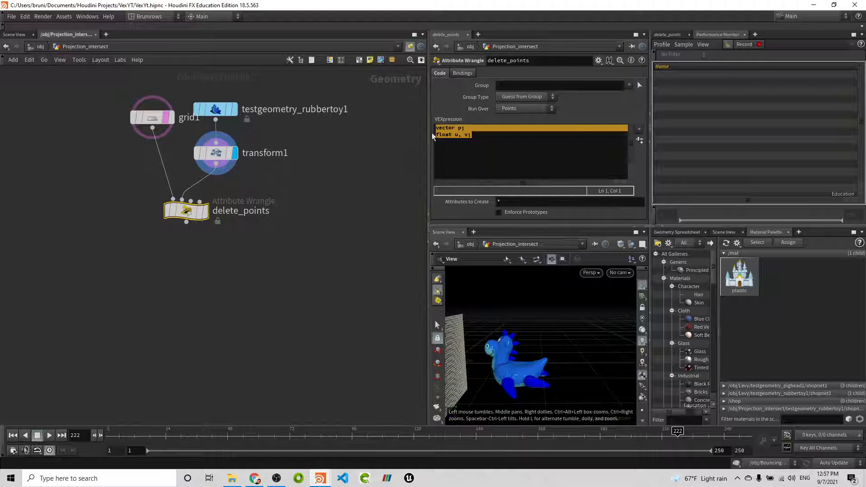
{"action": "left_click", "coordinate": [463, 128]}
{"action": "double_click", "coordinate": [459, 128]}
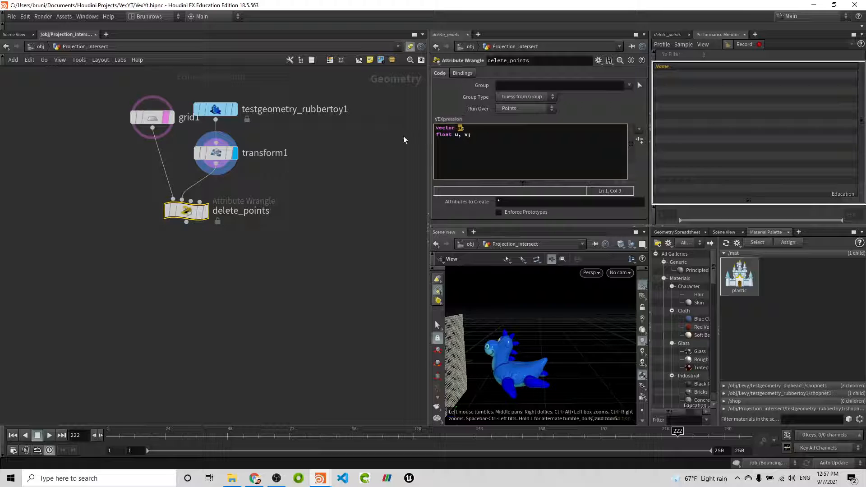
- Declare a channel-driven distance with "float dist = chf("dist");" on the third line of the VEX code
{"action": "left_click", "coordinate": [484, 147]}
{"action": "key", "text": "Return"}
{"action": "key", "text": "Return"}
{"action": "key", "text": "BackSpace"}
{"action": "type", "text": "float di"}
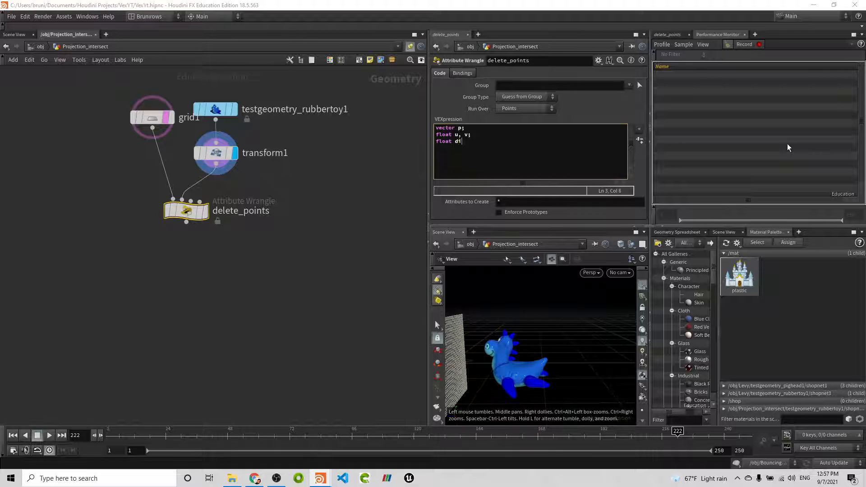
{"action": "type", "text": "st = chf(\"dist\");"}
{"action": "key", "text": "Return"}
- Begin the line "int prim = intersect(1, @P, set(" in the wrangle code and move the grid node away from the rubber toy nodes
{"action": "key", "text": "Return"}
{"action": "type", "text": "int prim"}
{"action": "type", "text": "= intersect("}
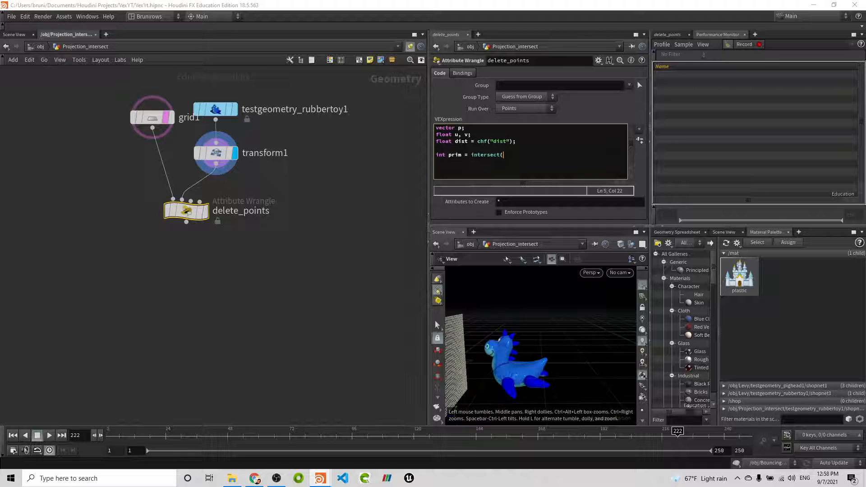
{"action": "left_click_drag", "start_coordinate": [149, 115], "coordinate": [99, 130]}
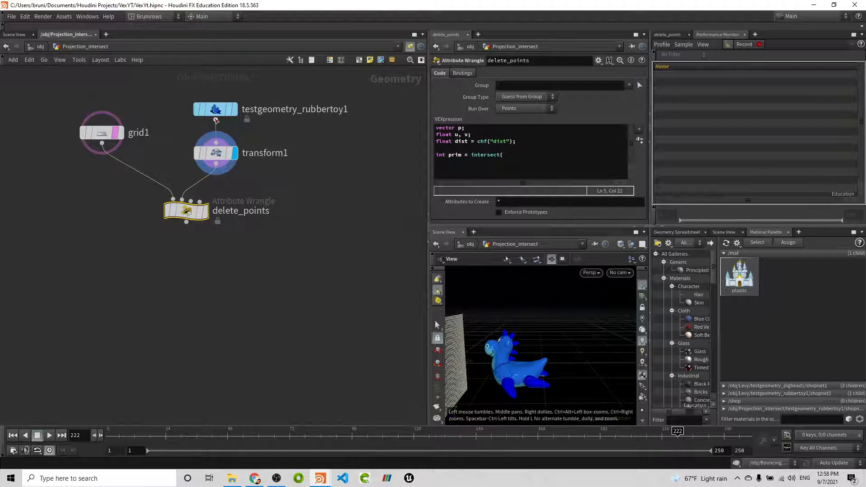
{"action": "left_click", "coordinate": [513, 156]}
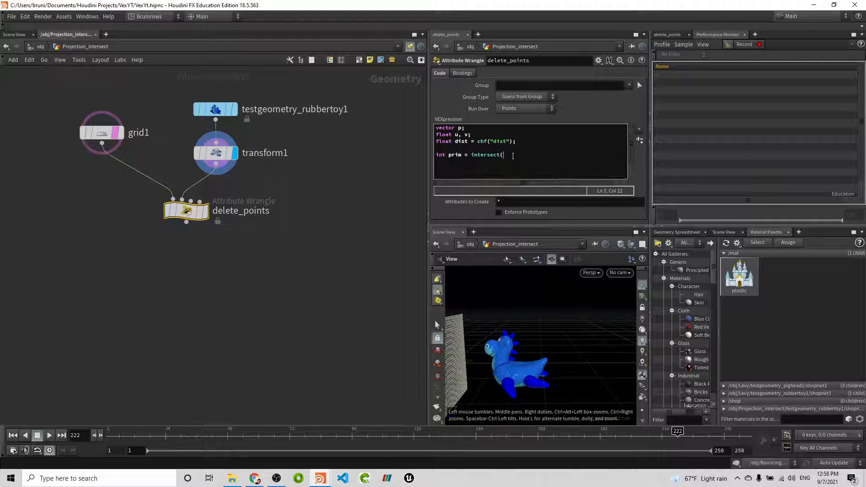
{"action": "type", "text": "1,"}
{"action": "type", "text": "@P, set("}
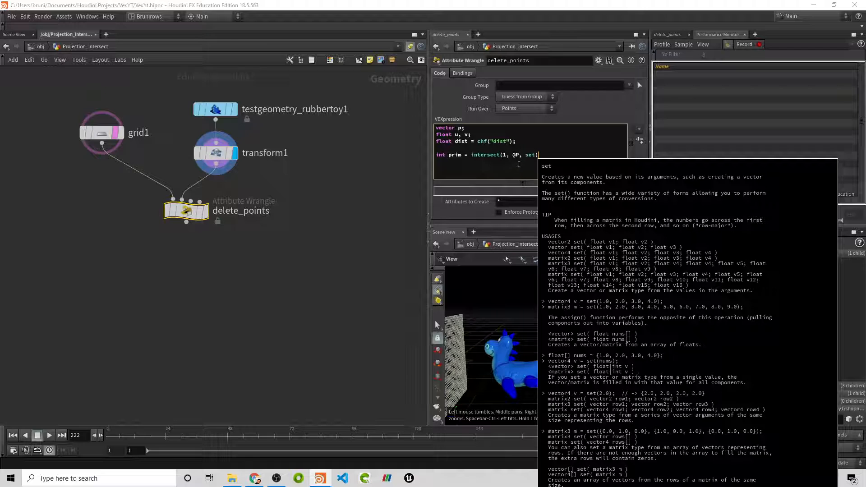
{"action": "left_click", "coordinate": [552, 154]}
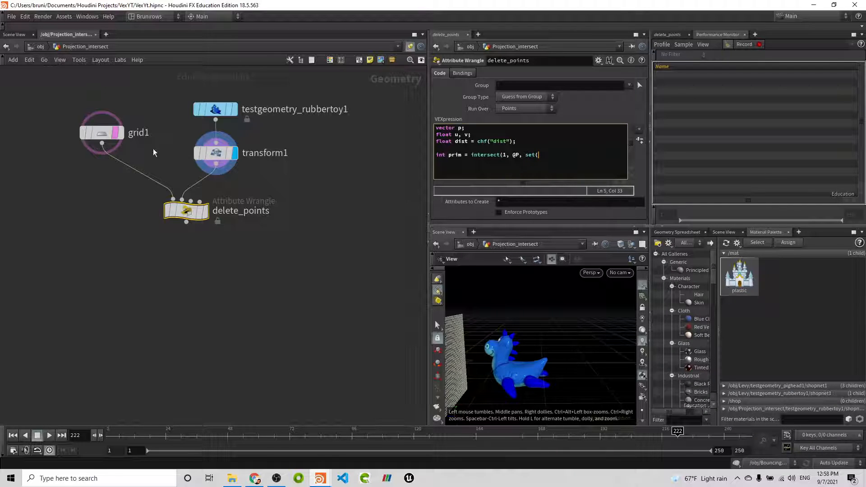
- Inspect the Z translation in the rubber toy's Transform to determine the projection direction from the grid
{"action": "left_click", "coordinate": [216, 109]}
{"action": "left_click", "coordinate": [216, 152]}
{"action": "left_click", "coordinate": [616, 110]}
{"action": "mouse_move", "coordinate": [100, 136]}
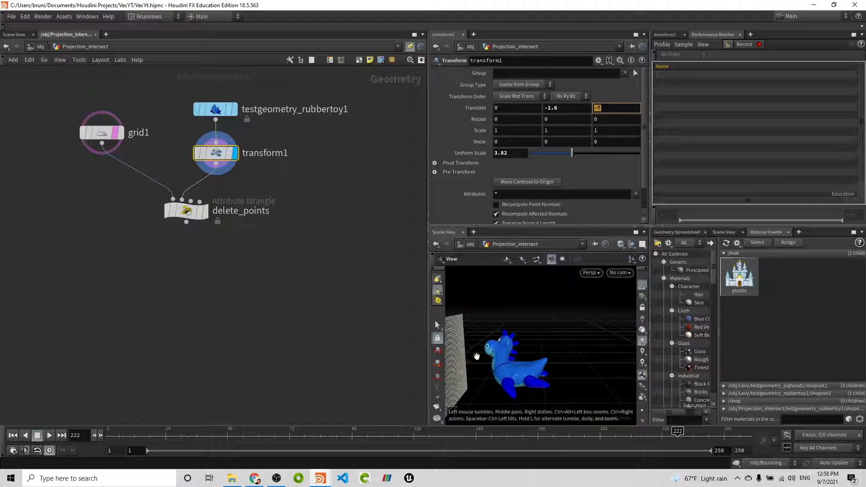
{"action": "mouse_move", "coordinate": [187, 211]}
- Display delete_points and complete the intersect direction vector as set(0, 0, -dist)
{"action": "left_click", "coordinate": [205, 212]}
{"action": "left_click", "coordinate": [536, 154]}
{"action": "type", "text": "(1, @P, set(0, 0,"}
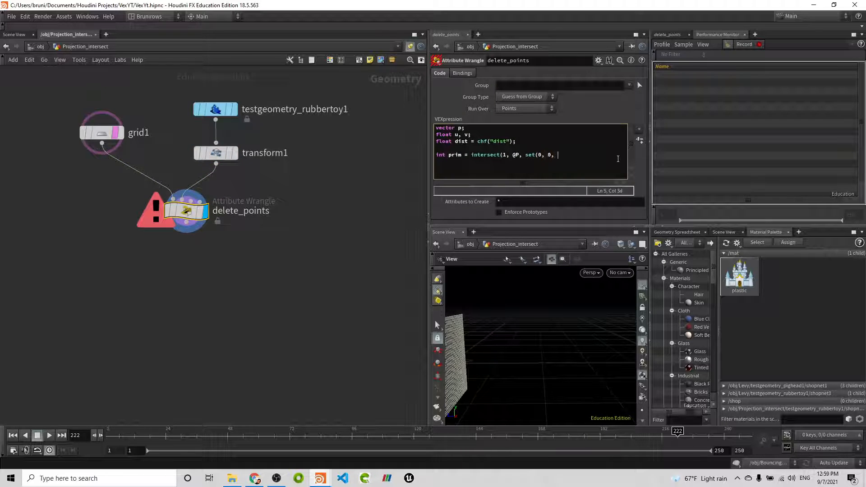
{"action": "type", "text": " dist)"}
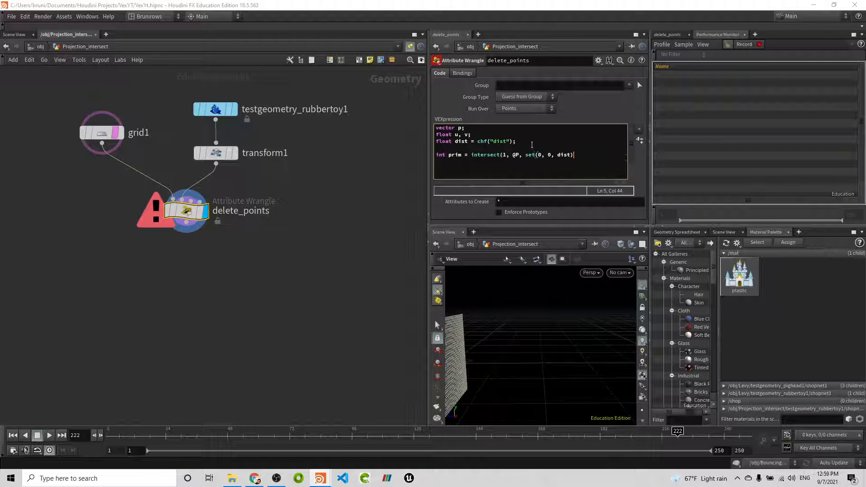
{"action": "left_click_drag", "start_coordinate": [499, 141], "coordinate": [460, 141]}
{"action": "left_click", "coordinate": [564, 167]}
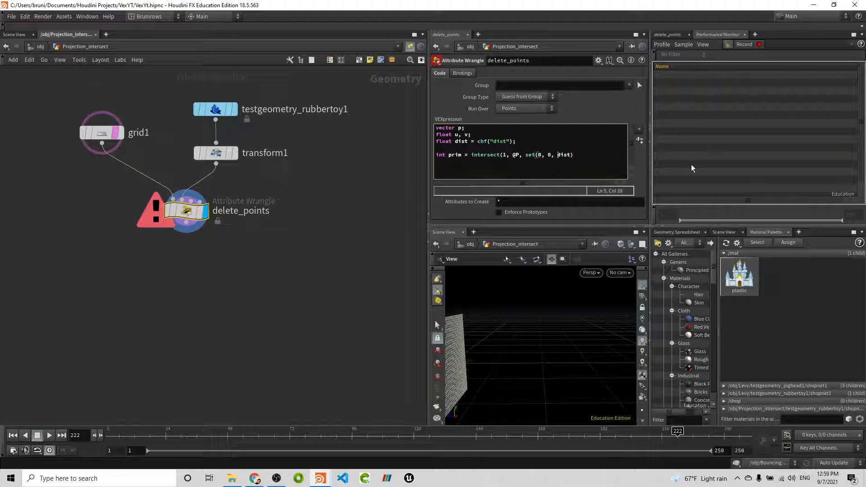
{"action": "type", "text": "-"}
- Complete the intersect call with the arguments ", p, u, v);" and apply the code
{"action": "key", "text": "End"}
{"action": "type", "text": ", p, u, v);"}
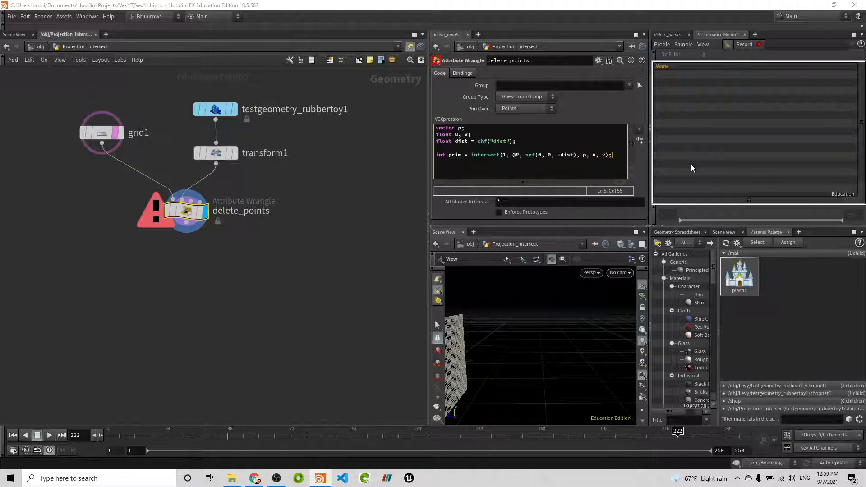
{"action": "left_click_drag", "start_coordinate": [586, 155], "coordinate": [606, 156]}
{"action": "left_click", "coordinate": [616, 157]}
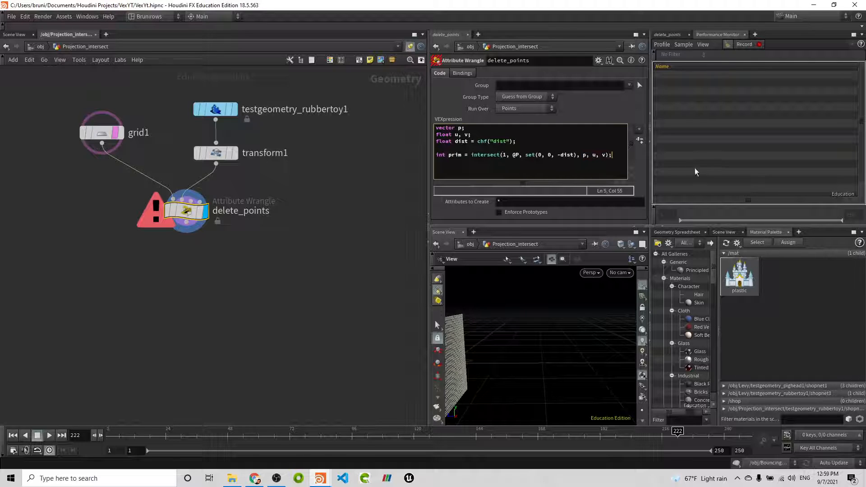
{"action": "key", "text": "Return"}
{"action": "left_click", "coordinate": [574, 108]}
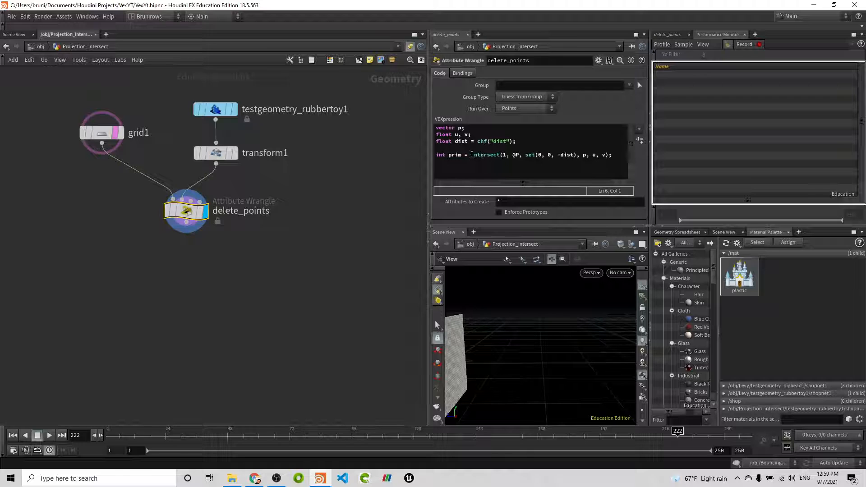
{"action": "left_click", "coordinate": [456, 161]}
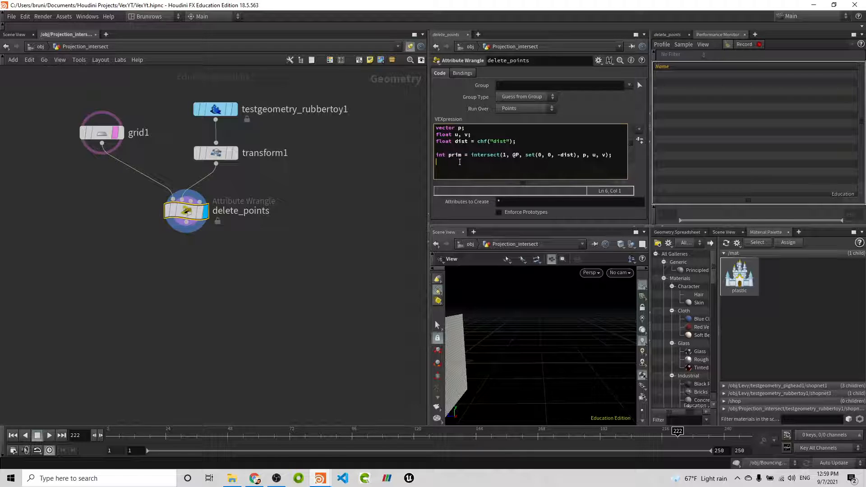
{"action": "type", "text": "if(p"}
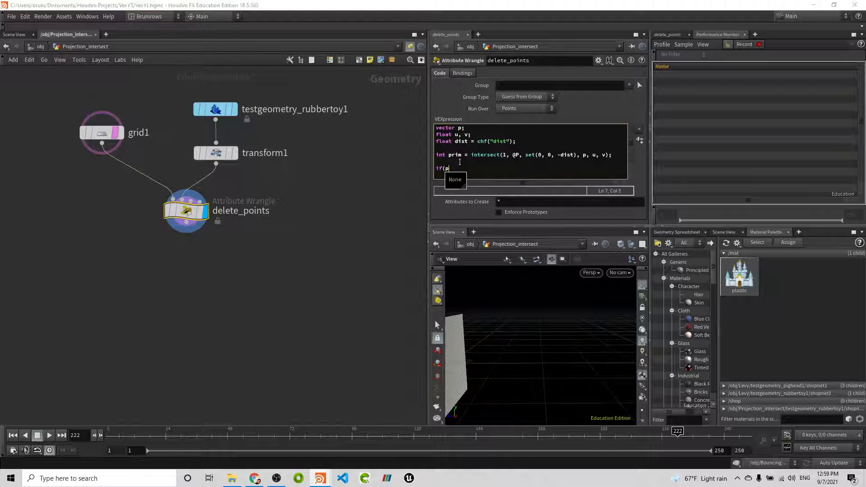
{"action": "type", "text": "rim="}
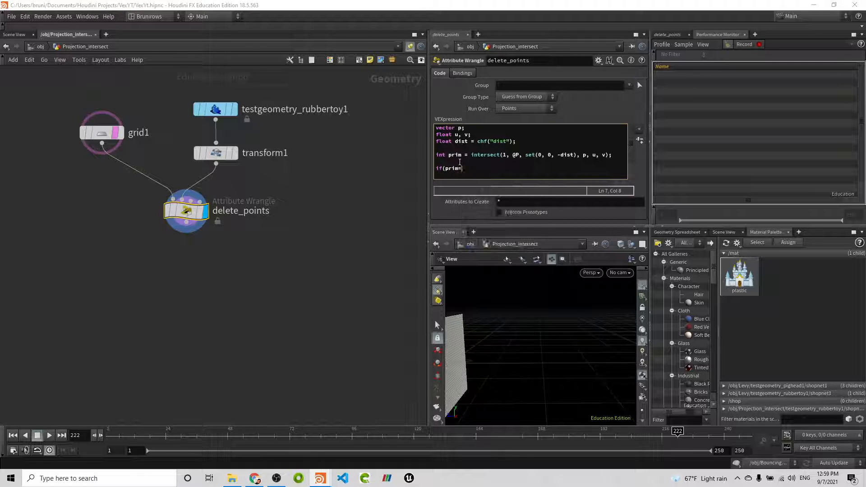
{"action": "type", "text": "= -1)removepoint("}
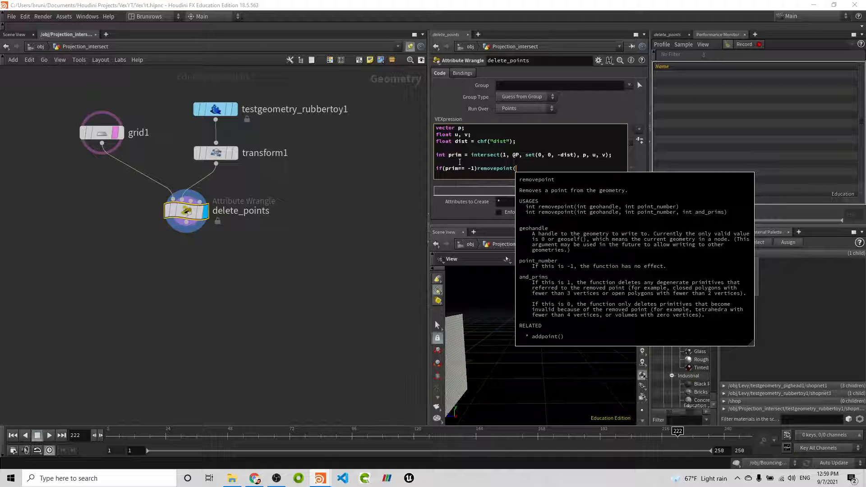
{"action": "type", "text": "0, @"}
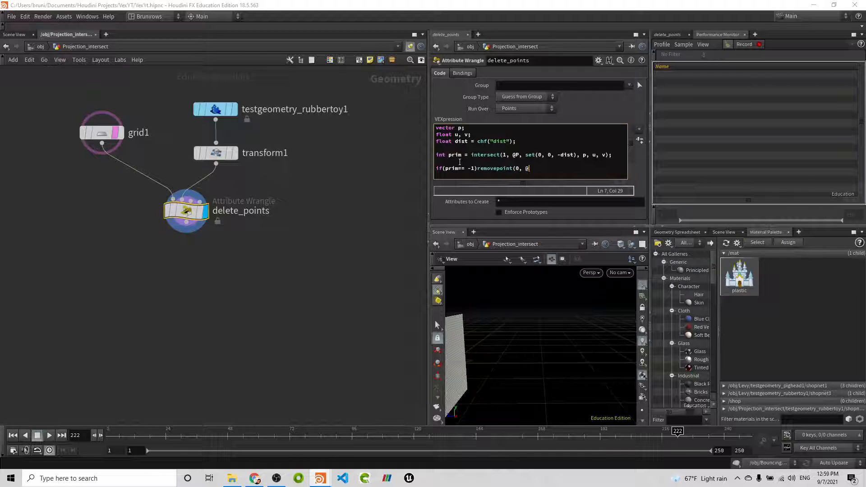
{"action": "type", "text": "ptnum);"}
- Reposition the delete_points node slightly and turn off the template display of grid1
{"action": "left_click_drag", "start_coordinate": [553, 312], "coordinate": [557, 336]}
{"action": "left_click_drag", "start_coordinate": [188, 218], "coordinate": [164, 223]}
{"action": "left_click", "coordinate": [123, 156]}
{"action": "left_click_drag", "start_coordinate": [510, 346], "coordinate": [590, 321]}
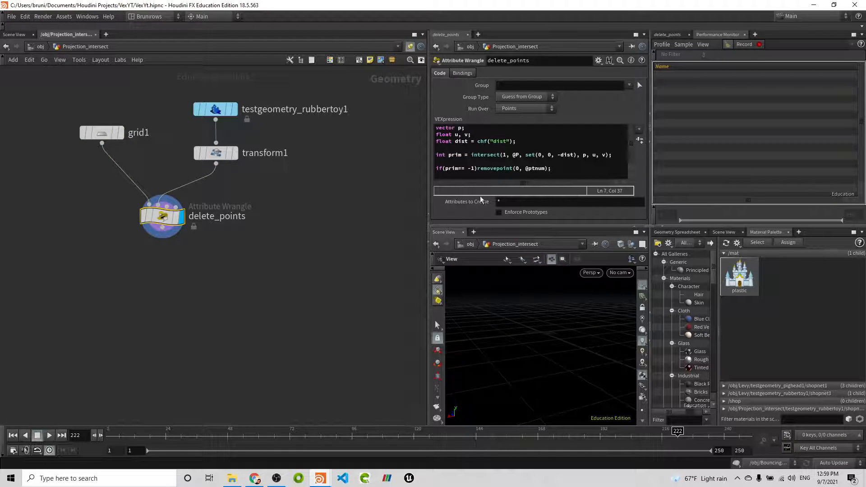
- Create the Dist parameter from the wrangle code and raise it to 7.3
{"action": "left_click", "coordinate": [639, 140]}
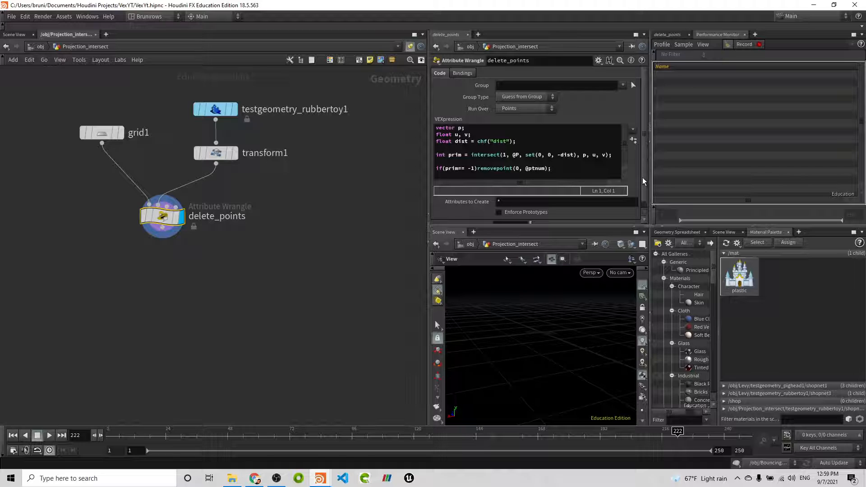
{"action": "left_click_drag", "start_coordinate": [642, 178], "coordinate": [643, 191]}
{"action": "left_click_drag", "start_coordinate": [534, 218], "coordinate": [653, 225]}
{"action": "middle_click_drag", "start_coordinate": [519, 222], "coordinate": [758, 199]}
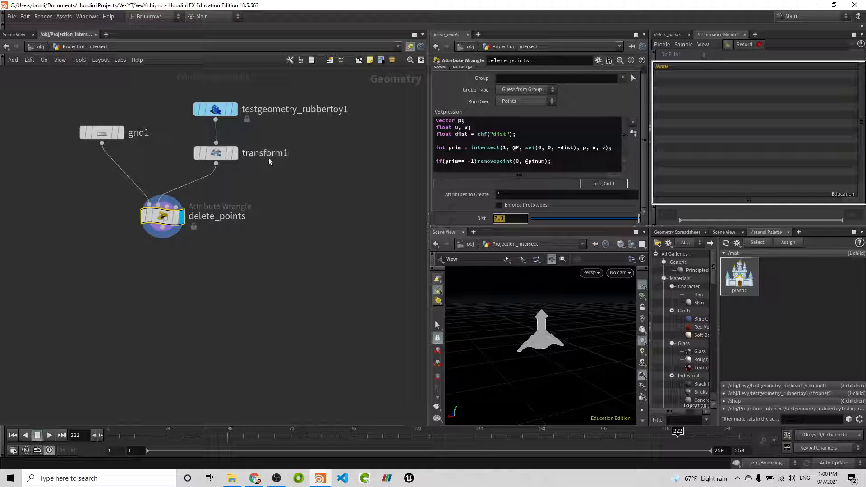
- Copy the Z translation parameter of transform1
{"action": "left_click", "coordinate": [218, 156]}
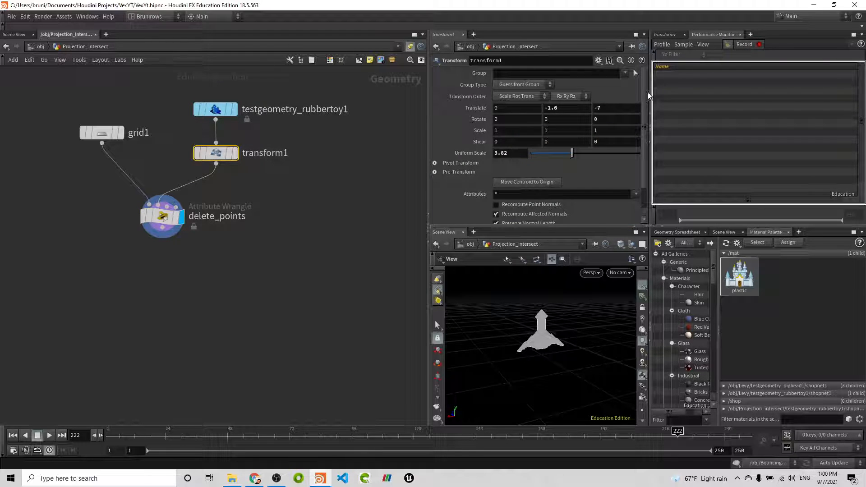
{"action": "left_click", "coordinate": [596, 107]}
{"action": "right_click", "coordinate": [618, 109]}
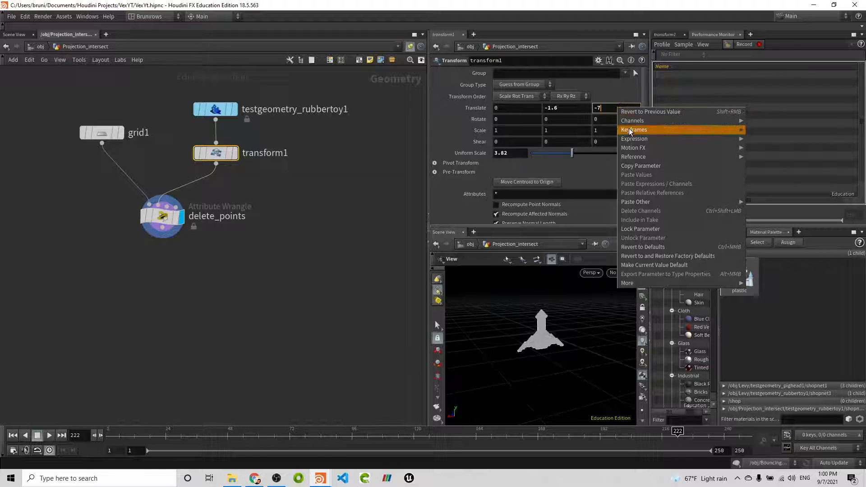
{"action": "left_click", "coordinate": [641, 167]}
- Paste the copied Z translation as a relative reference into delete_points' Dist and extend the expression to ch("../transform1/tz") - 0.5
{"action": "left_click", "coordinate": [162, 216]}
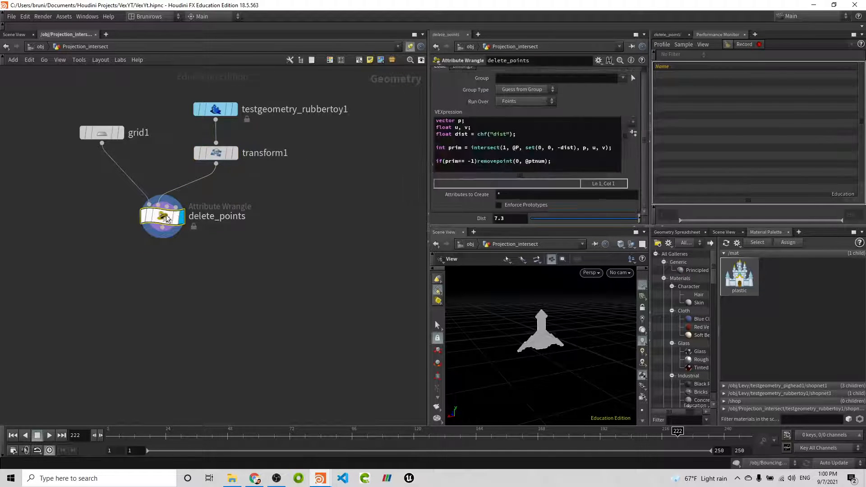
{"action": "left_click_drag", "start_coordinate": [456, 221], "coordinate": [440, 220]}
{"action": "left_click", "coordinate": [443, 221]}
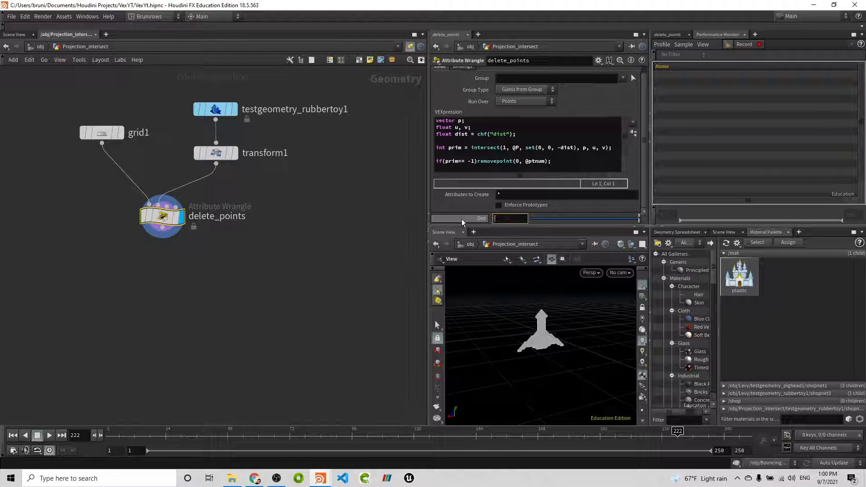
{"action": "left_click", "coordinate": [504, 217]}
{"action": "left_click_drag", "start_coordinate": [503, 217], "coordinate": [463, 213]}
{"action": "left_click", "coordinate": [463, 213]}
{"action": "right_click", "coordinate": [497, 218]}
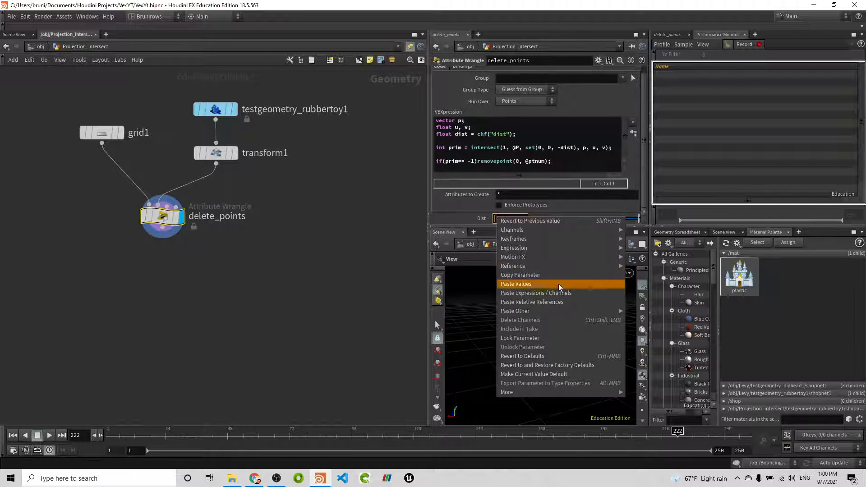
{"action": "left_click", "coordinate": [561, 302]}
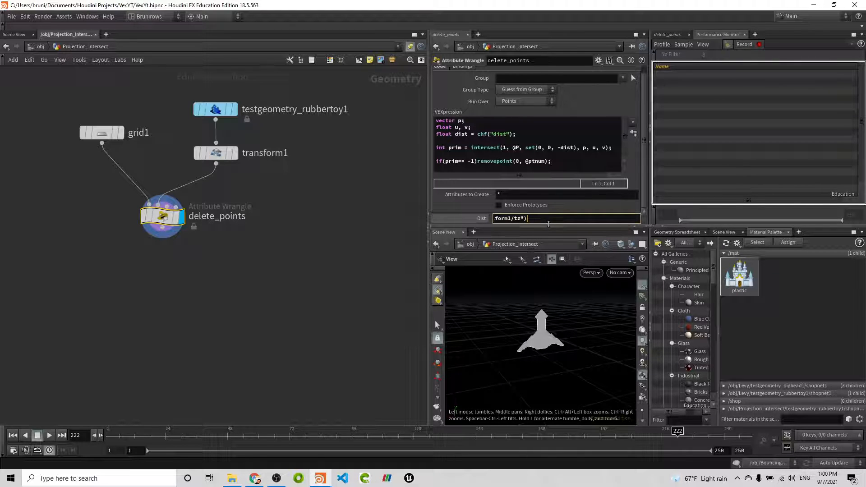
{"action": "type", "text": "+ 0.5"}
{"action": "key", "text": "Return"}
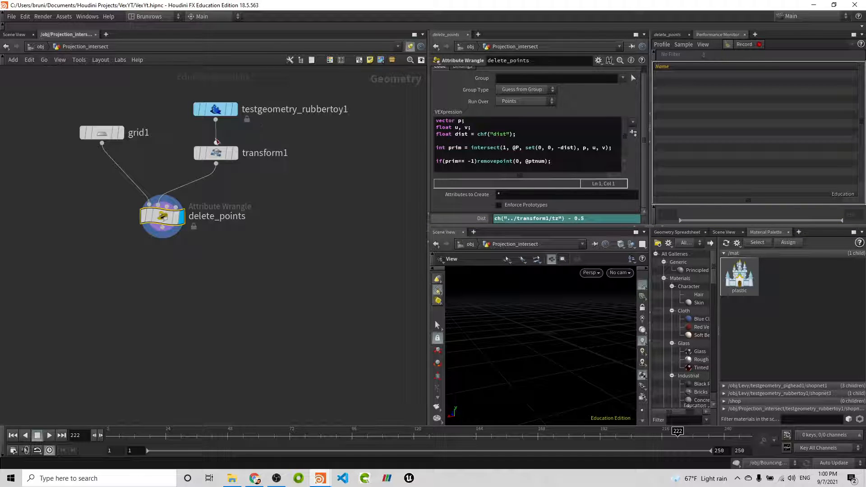
- Change the Dist expression of delete_points to (ch("../transform1/tz") + 0.5) * -1
{"action": "left_click", "coordinate": [216, 152]}
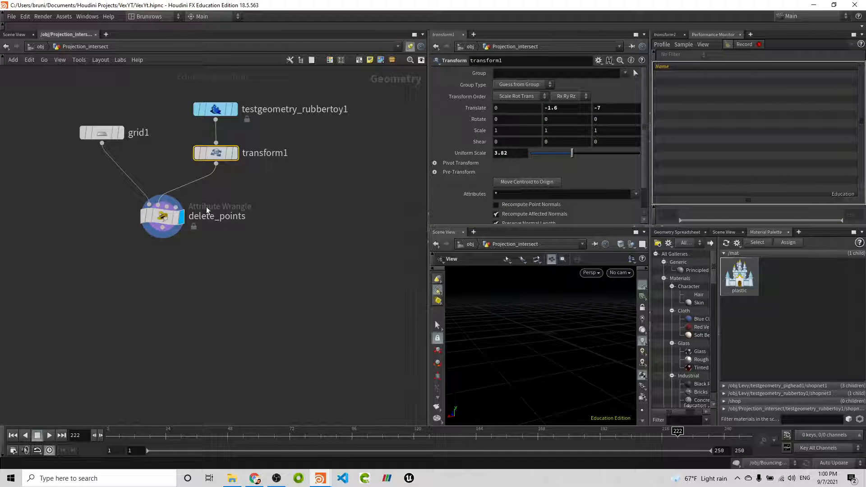
{"action": "left_click", "coordinate": [163, 216]}
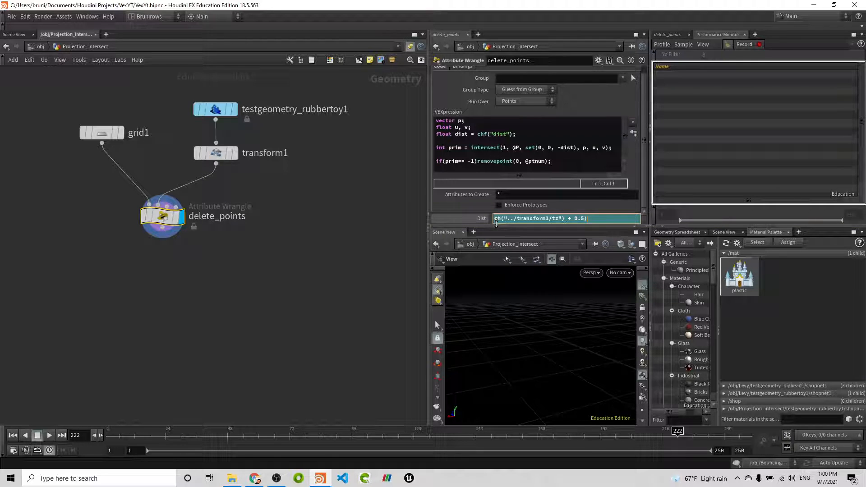
{"action": "type", "text": "("}
{"action": "key", "text": "Return"}
{"action": "mouse_move", "coordinate": [564, 352]}
{"action": "left_mouse_down"}
{"action": "mouse_move", "coordinate": [566, 340]}
{"action": "mouse_move", "coordinate": [551, 348]}
{"action": "left_mouse_up"}
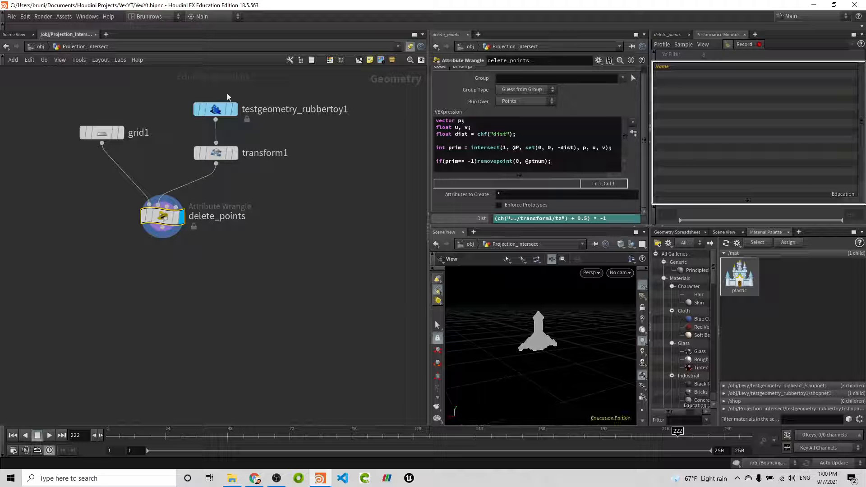
- Test the projection with different Z translations on transform1, finishing with the value -7.3
{"action": "left_click", "coordinate": [215, 110]}
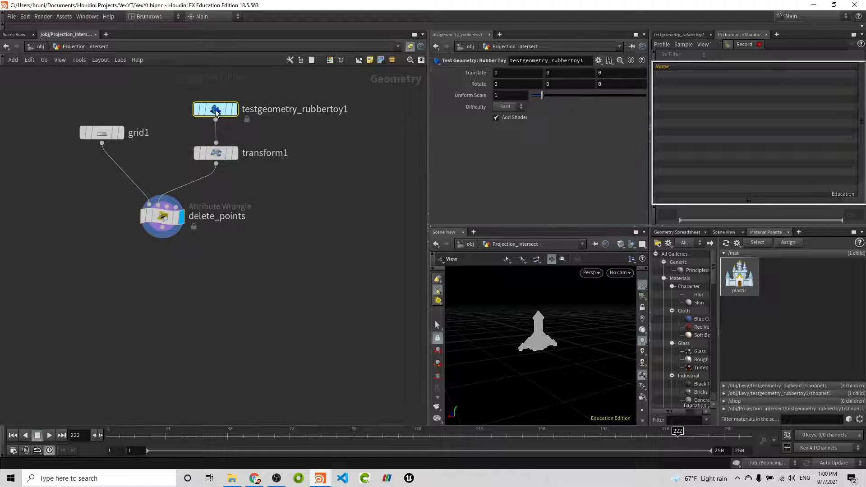
{"action": "left_click", "coordinate": [216, 152]}
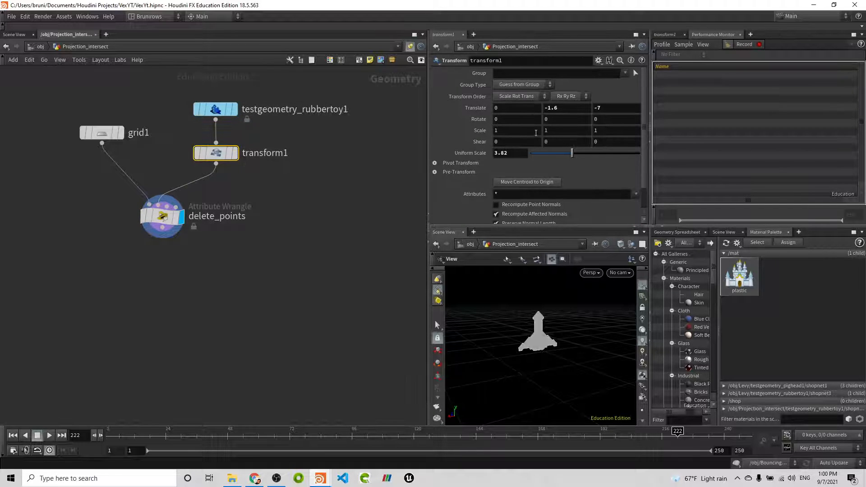
{"action": "middle_click_drag", "start_coordinate": [603, 107], "coordinate": [744, 113]}
{"action": "middle_click_drag", "start_coordinate": [604, 107], "coordinate": [631, 107]}
{"action": "left_click", "coordinate": [638, 107]}
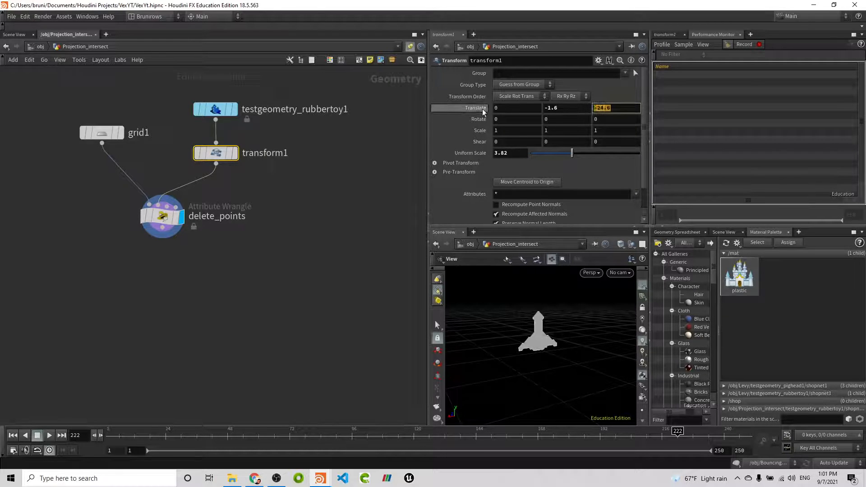
{"action": "type", "text": "-7.3"}
{"action": "key", "text": "Return"}
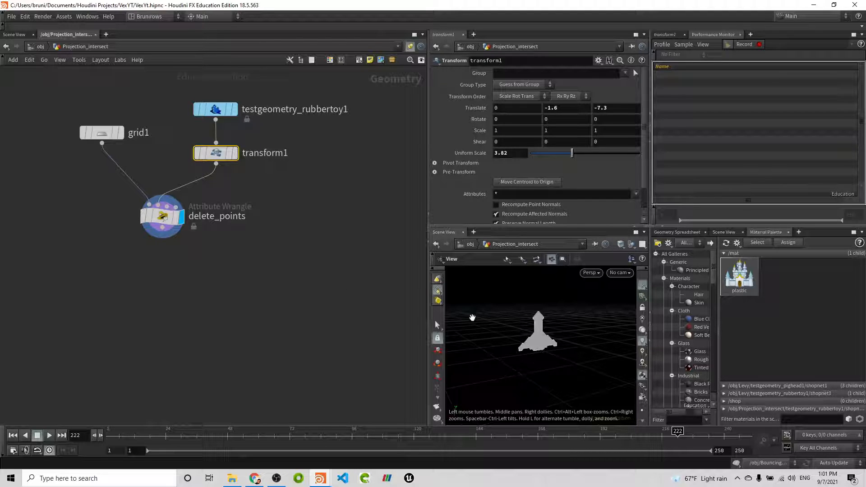
- Show grid1 as a template together with the projected silhouette and examine them up close
{"action": "left_click", "coordinate": [119, 132]}
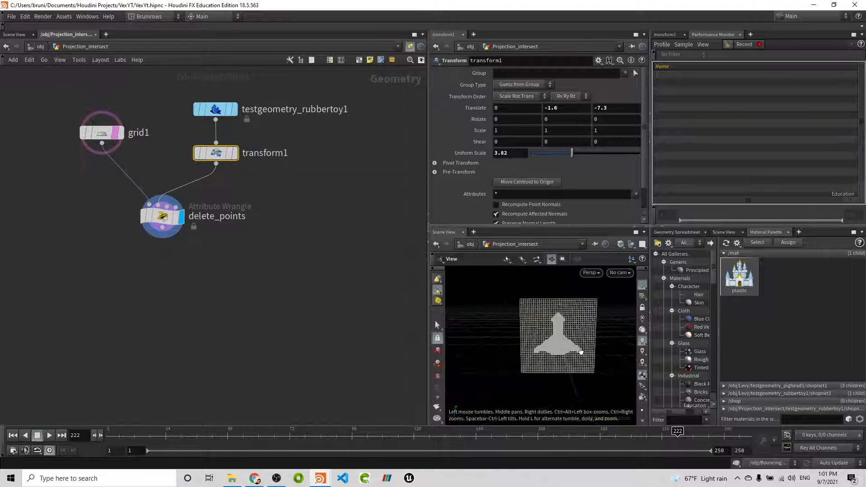
{"action": "scroll", "coordinate": [581, 352], "scroll_direction": "up", "scroll_amount": 5}
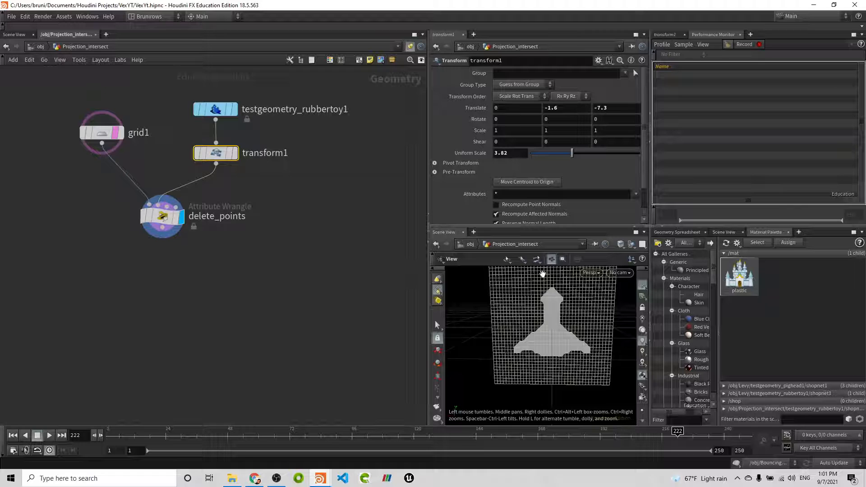
{"action": "mouse_move", "coordinate": [558, 329]}
{"action": "left_mouse_down"}
{"action": "mouse_move", "coordinate": [593, 324]}
{"action": "mouse_move", "coordinate": [559, 318]}
{"action": "mouse_move", "coordinate": [551, 326]}
{"action": "left_mouse_up"}
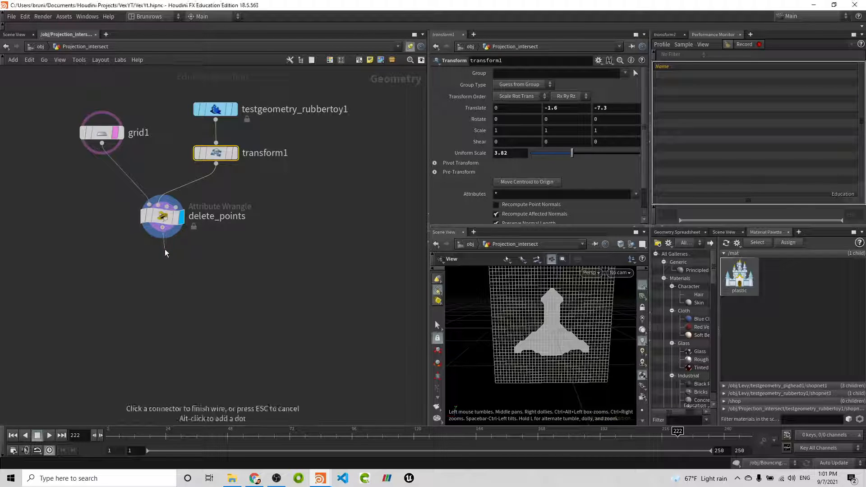
- Append a Delete node to the output of delete_points and display it
{"action": "key", "text": "Tab"}
{"action": "type", "text": "delete"}
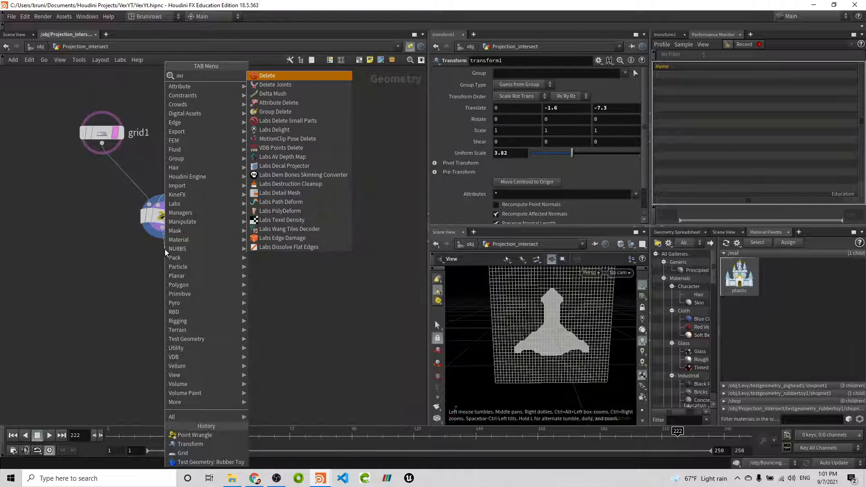
{"action": "key", "text": "Return"}
{"action": "left_click", "coordinate": [164, 251]}
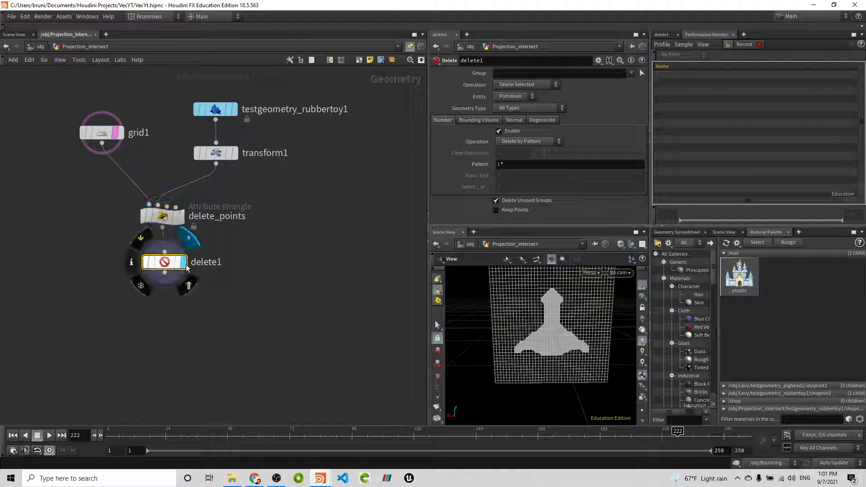
- Set the Delete node's primitive pattern to * and enable Keep Points
{"action": "left_click", "coordinate": [510, 163]}
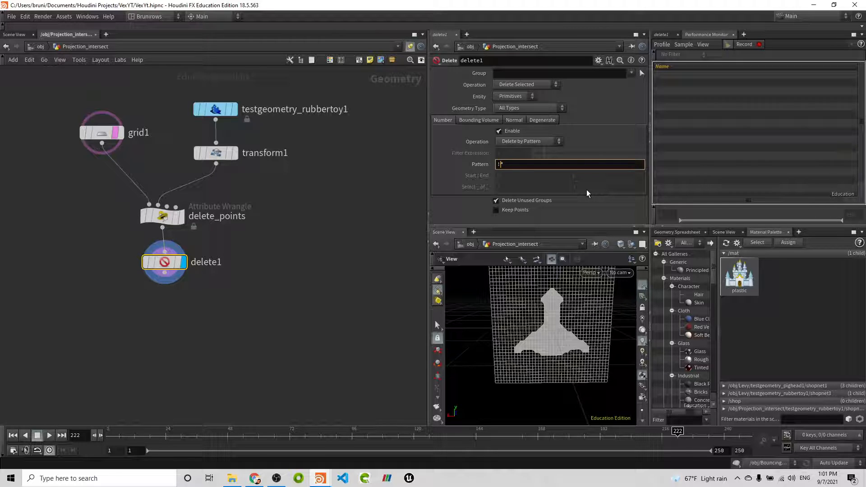
{"action": "key", "text": "BackSpace"}
{"action": "key", "text": "Return"}
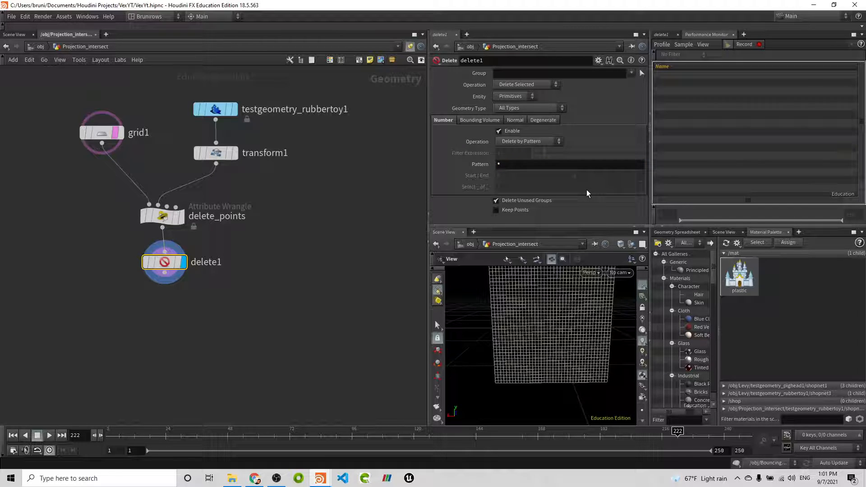
{"action": "left_click", "coordinate": [497, 210]}
{"action": "mouse_move", "coordinate": [112, 133]}
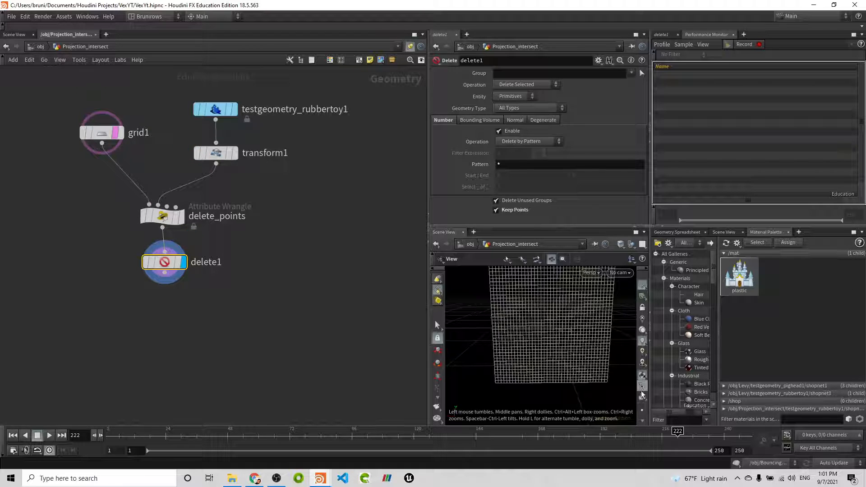
- Turn on point display in the viewport and examine the remaining points against the grid
{"action": "left_click", "coordinate": [642, 410]}
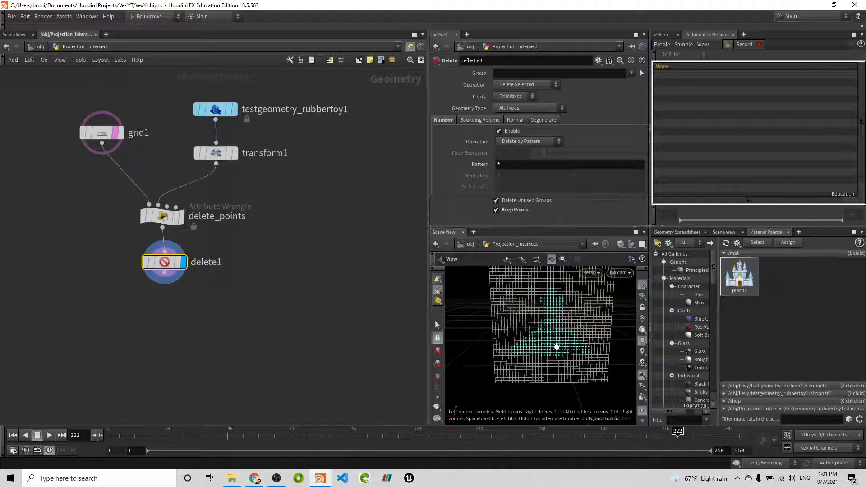
{"action": "scroll", "coordinate": [556, 346], "scroll_direction": "up", "scroll_amount": 3}
{"action": "mouse_move", "coordinate": [553, 345]}
{"action": "left_mouse_down"}
{"action": "mouse_move", "coordinate": [566, 331]}
{"action": "mouse_move", "coordinate": [557, 349]}
{"action": "mouse_move", "coordinate": [564, 334]}
{"action": "mouse_move", "coordinate": [563, 341]}
{"action": "left_mouse_up"}
{"action": "scroll", "coordinate": [557, 350], "scroll_direction": "down", "scroll_amount": 3}
{"action": "scroll", "coordinate": [556, 340], "scroll_direction": "down", "scroll_amount": 1}
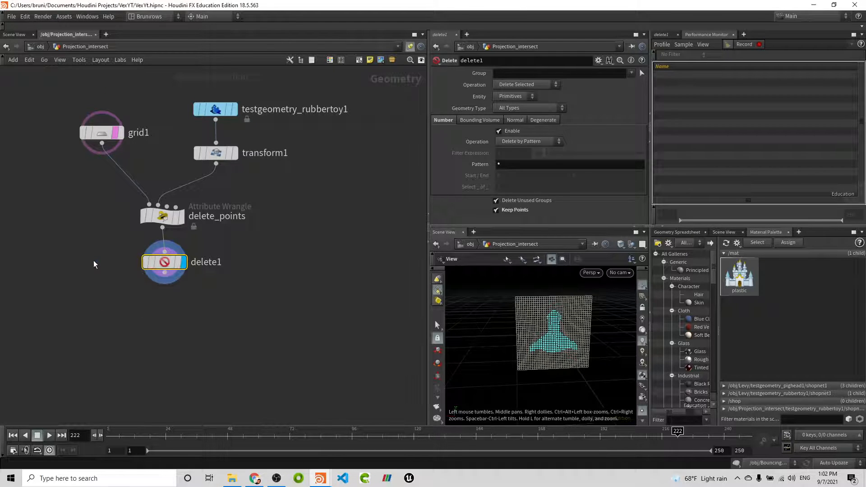
- Add a Copy to Points node and place it below the Delete node
{"action": "key", "text": "Tab"}
{"action": "type", "text": "copyto"}
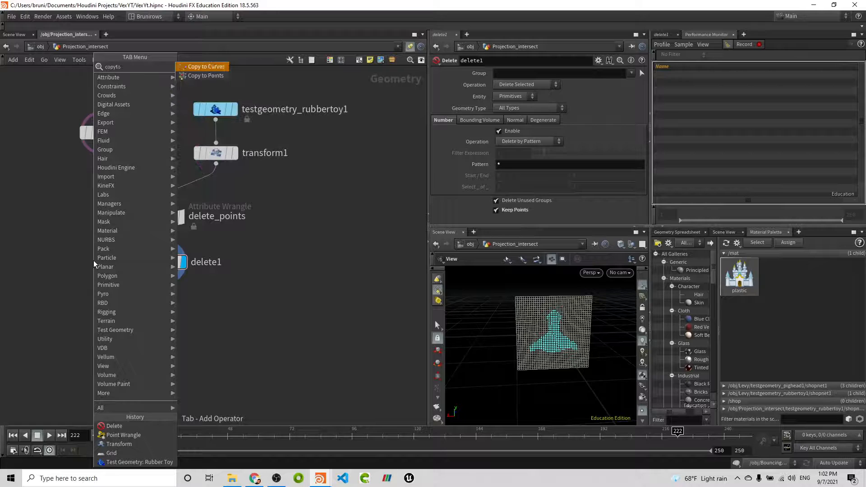
{"action": "key", "text": "Down"}
{"action": "key", "text": "Return"}
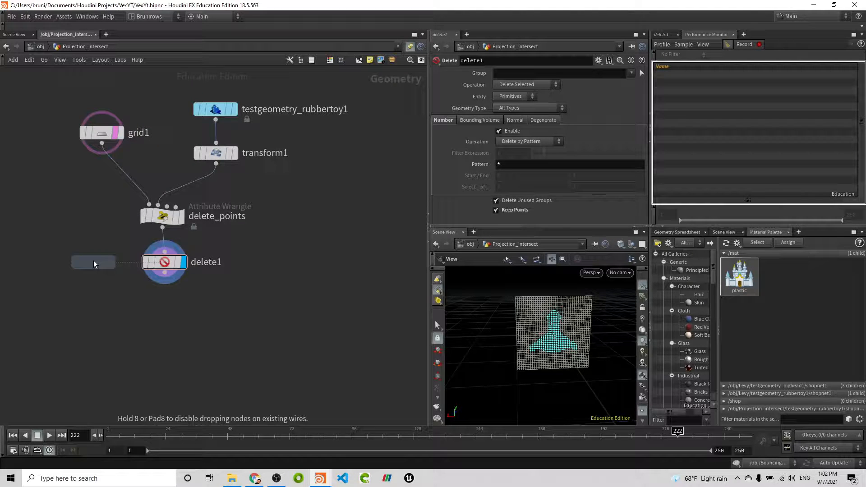
{"action": "left_click", "coordinate": [94, 260]}
{"action": "left_click_drag", "start_coordinate": [95, 269], "coordinate": [132, 316]}
- Add a Box node beside the Delete node and set its uniform scale to 0.15
{"action": "key", "text": "Tab"}
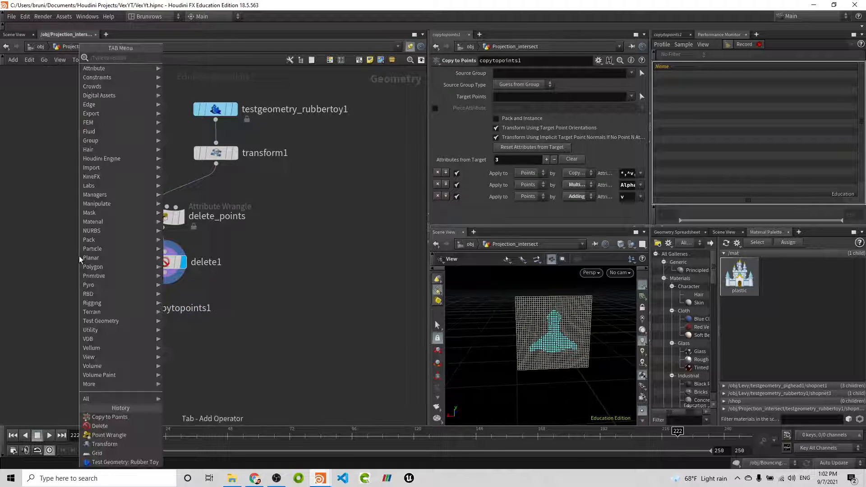
{"action": "type", "text": "box"}
{"action": "key", "text": "Return"}
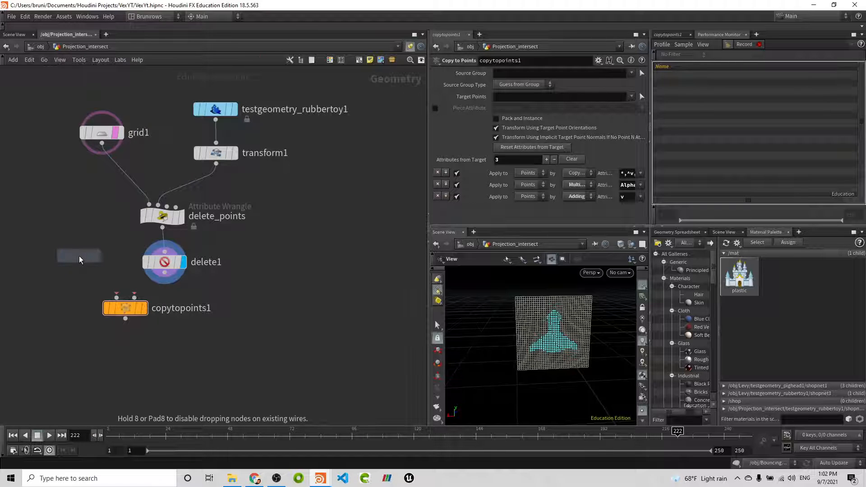
{"action": "left_click", "coordinate": [79, 260]}
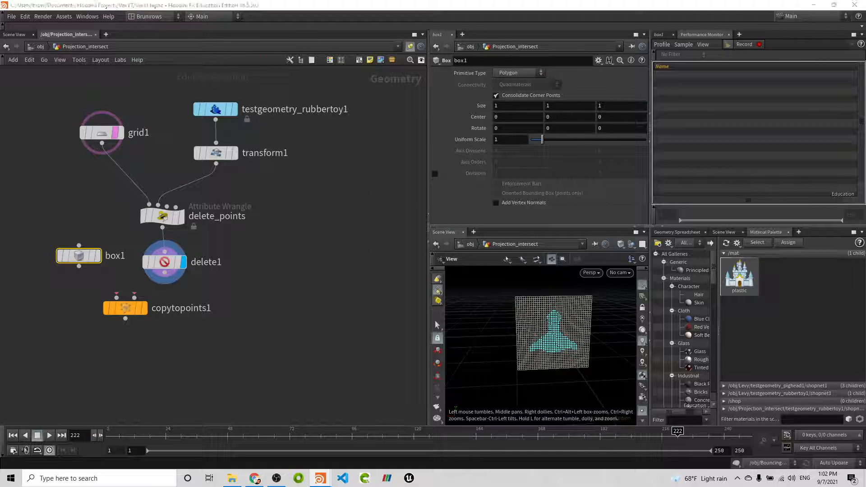
{"action": "left_click", "coordinate": [519, 136]}
{"action": "type", "text": "0.15"}
{"action": "key", "text": "Return"}
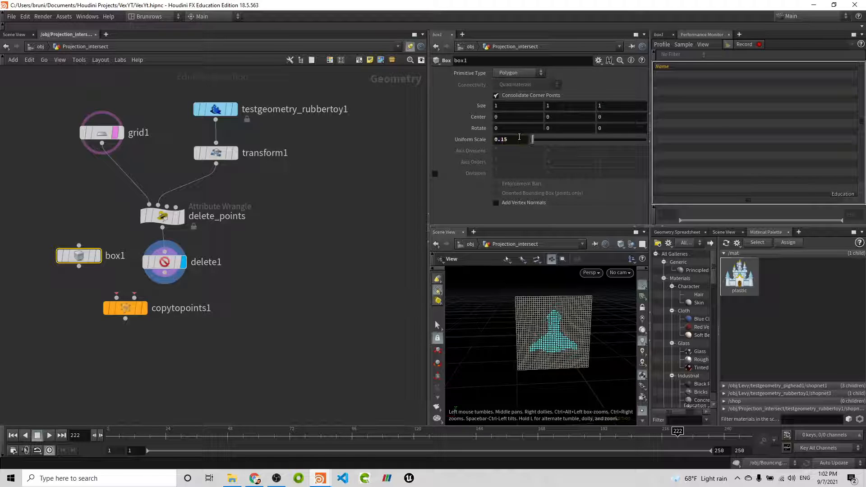
- Wire the box and the Delete node into copytopoints1, display it without the grid template, and turn off point display
{"action": "left_click_drag", "start_coordinate": [78, 266], "coordinate": [116, 298]}
{"action": "left_click_drag", "start_coordinate": [164, 272], "coordinate": [135, 297]}
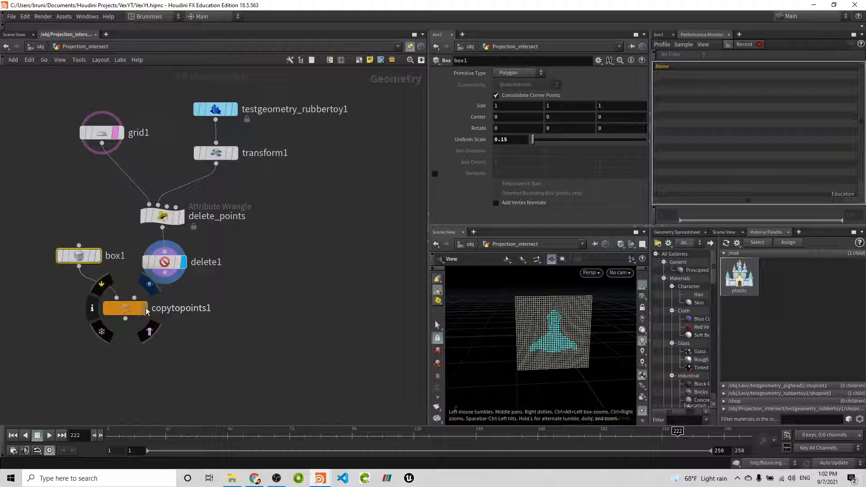
{"action": "left_click", "coordinate": [118, 132]}
{"action": "key", "text": "f"}
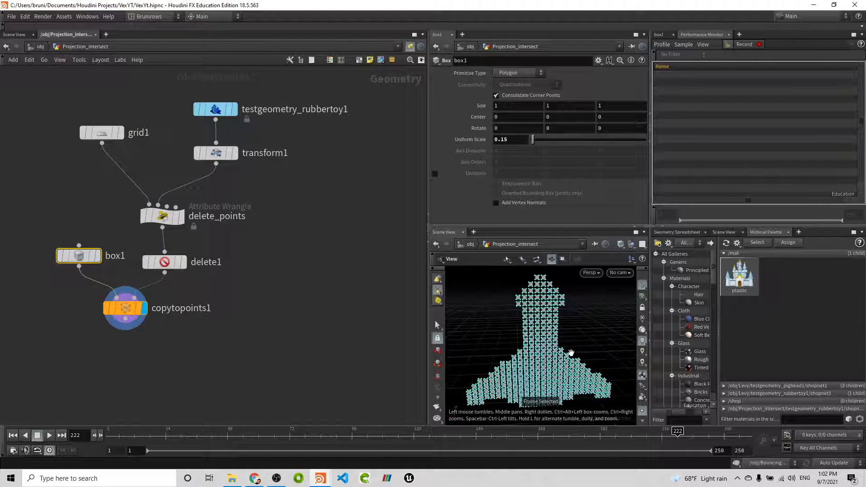
{"action": "left_click", "coordinate": [642, 412]}
{"action": "mouse_move", "coordinate": [563, 342]}
{"action": "left_mouse_down"}
{"action": "mouse_move", "coordinate": [599, 338]}
{"action": "mouse_move", "coordinate": [561, 336]}
{"action": "mouse_move", "coordinate": [572, 337]}
{"action": "mouse_move", "coordinate": [548, 351]}
{"action": "mouse_move", "coordinate": [522, 346]}
{"action": "left_mouse_up"}
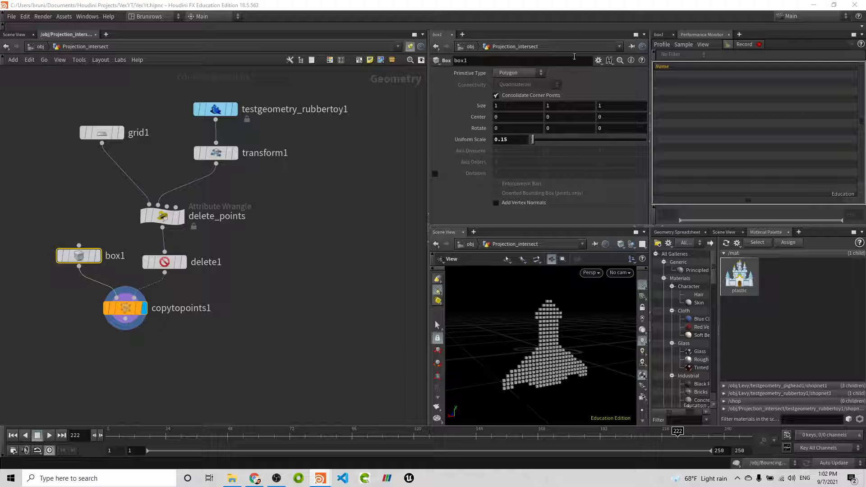
- Try shifting the box's Y center and rotating the rubber toy about Y in transform1 to test the projection
{"action": "mouse_move", "coordinate": [560, 119]}
{"action": "middle_mouse_down"}
{"action": "mouse_move", "coordinate": [586, 118]}
{"action": "mouse_move", "coordinate": [559, 124]}
{"action": "middle_mouse_up"}
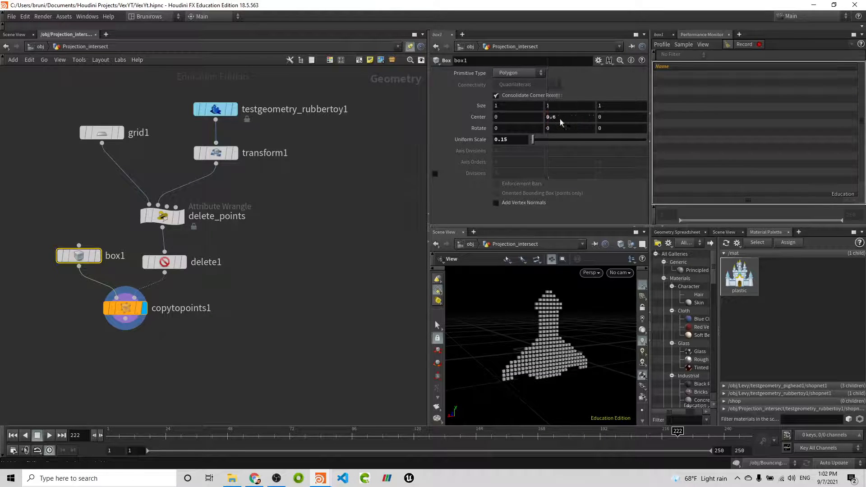
{"action": "left_click", "coordinate": [216, 152]}
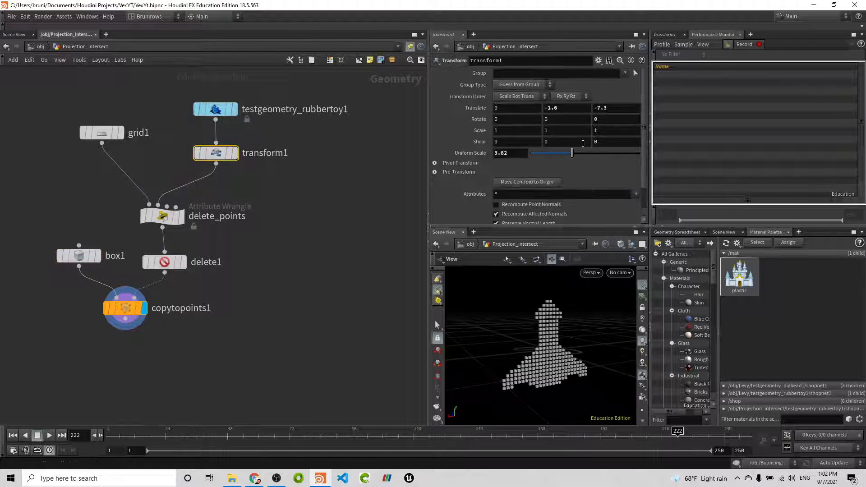
{"action": "middle_click_drag", "start_coordinate": [554, 119], "coordinate": [555, 119]}
{"action": "middle_click_drag", "start_coordinate": [726, 114], "coordinate": [865, 108]}
- Drive transform1's Y rotation with the expression ($FF / $FEND) * 720 and play the animation
{"action": "left_click_drag", "start_coordinate": [583, 123], "coordinate": [512, 122]}
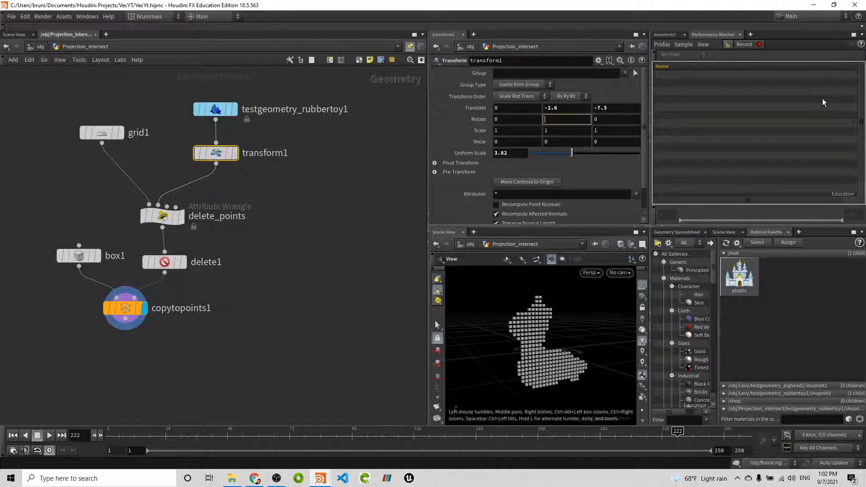
{"action": "type", "text": "$FF"}
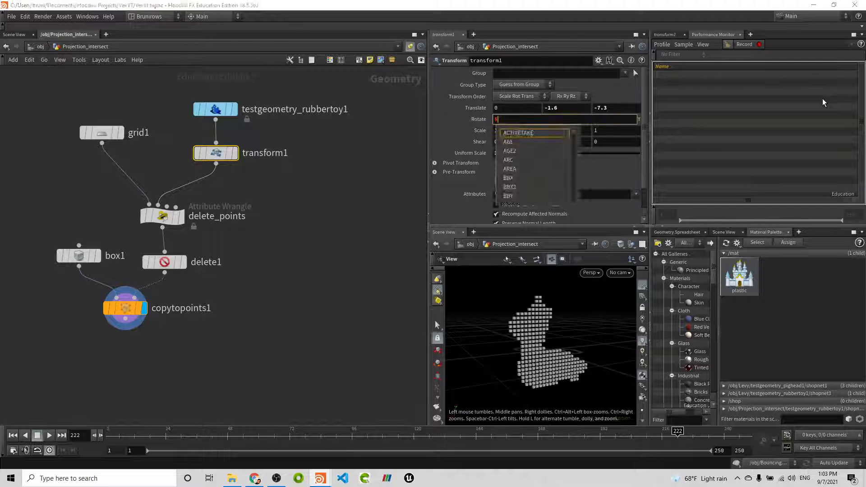
{"action": "key", "text": "BackSpace"}
{"action": "key", "text": "BackSpace"}
{"action": "key", "text": "BackSpace"}
{"action": "type", "text": "($F"}
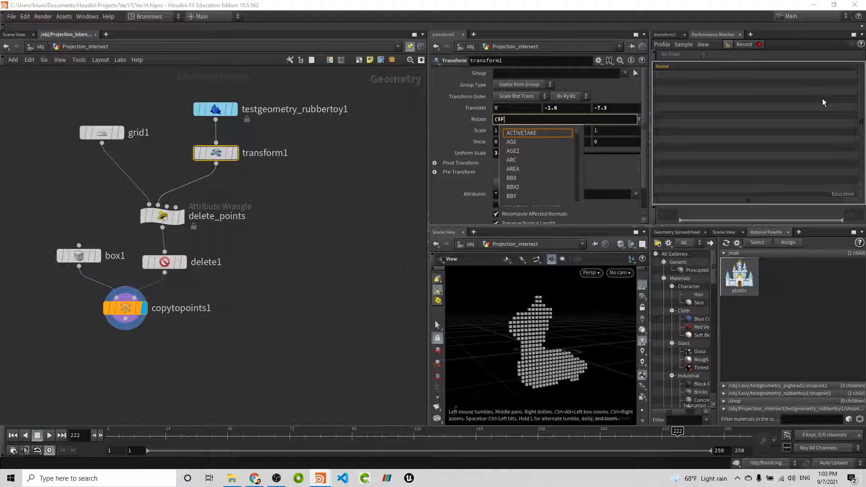
{"action": "type", "text": "F / $"}
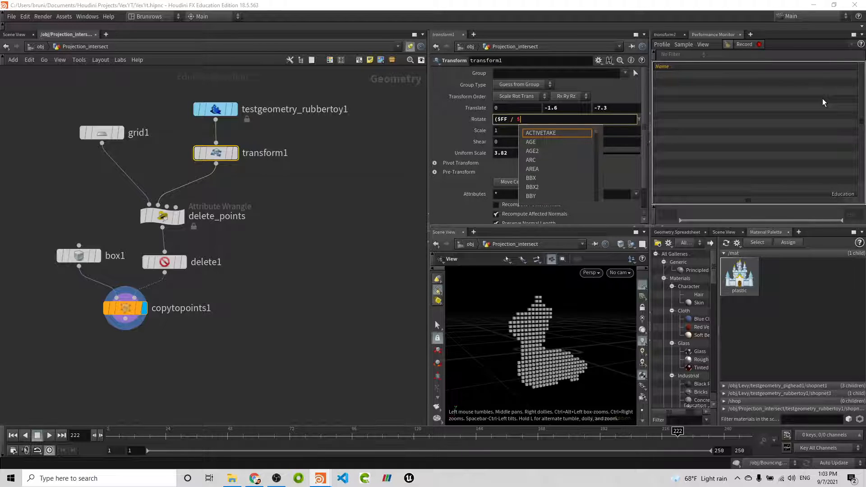
{"action": "type", "text": "FEND) * 720"}
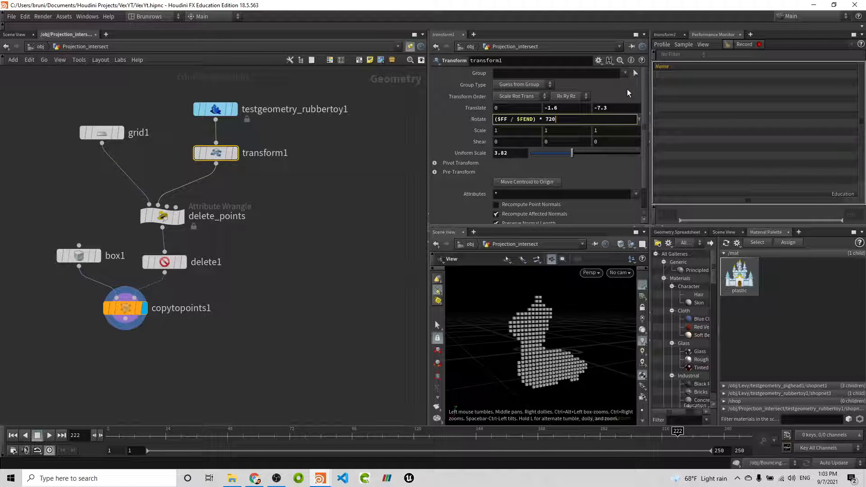
{"action": "key", "text": "Return"}
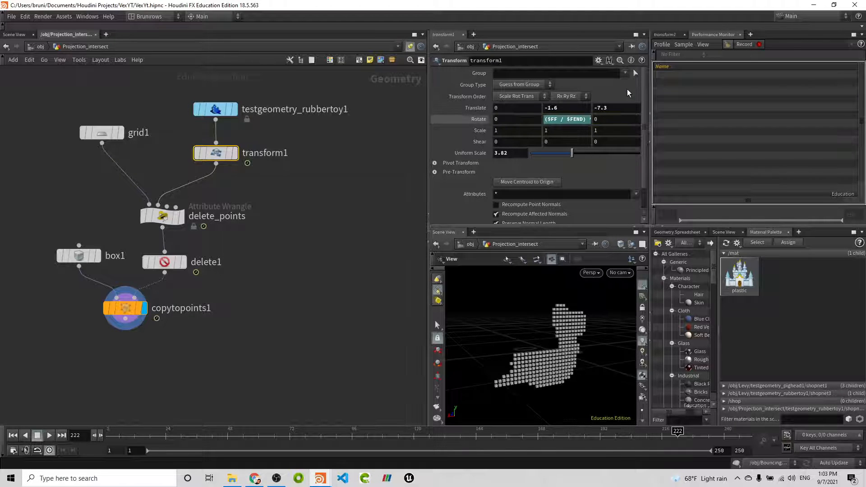
{"action": "left_click", "coordinate": [50, 435]}
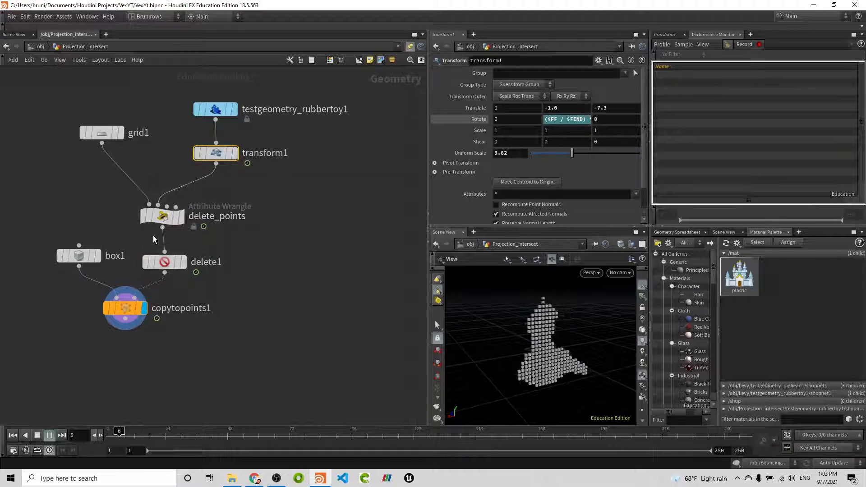
- Change the Dist expression of delete_points to (ch("../transform1/tz") -1) * -1 and check the playing silhouette
{"action": "left_click", "coordinate": [161, 216]}
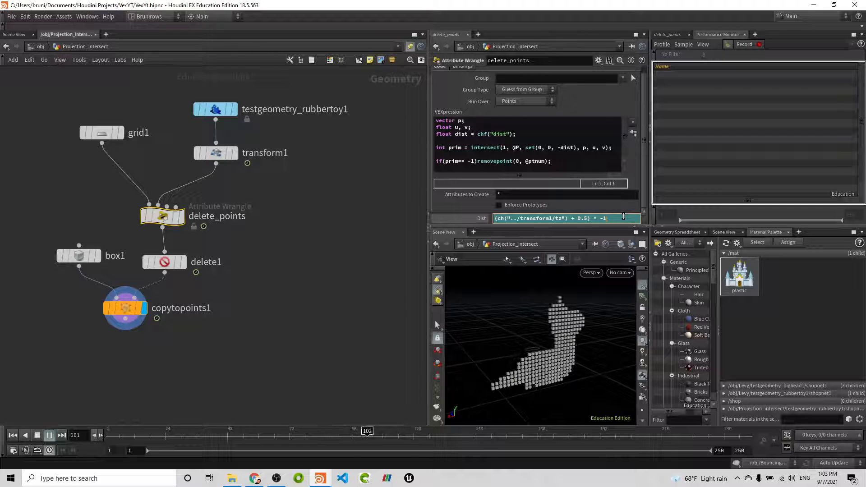
{"action": "key", "text": "Left"}
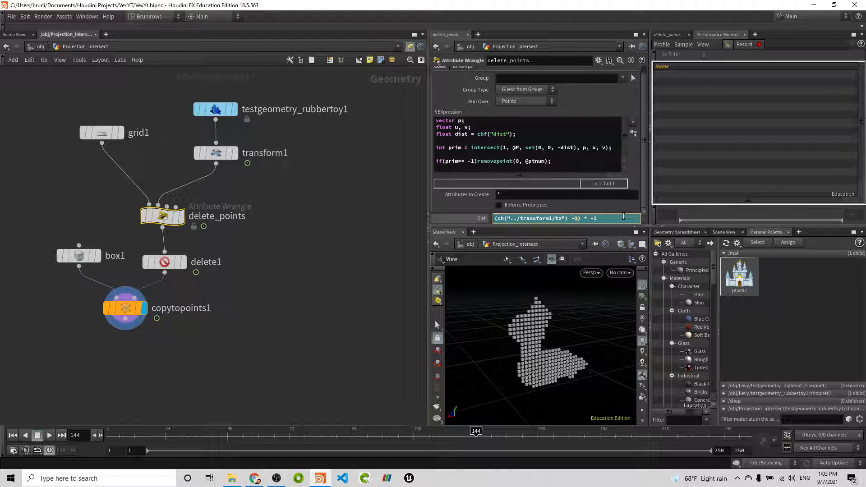
{"action": "left_click", "coordinate": [634, 154]}
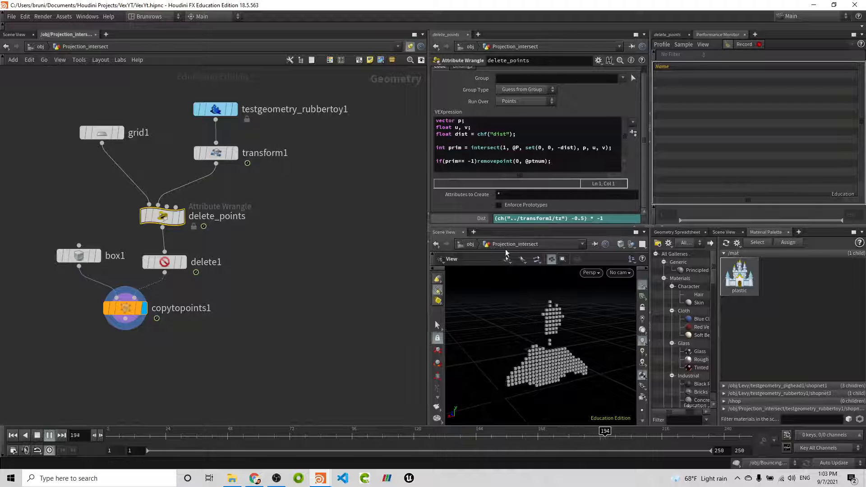
{"action": "left_click_drag", "start_coordinate": [574, 218], "coordinate": [588, 218]}
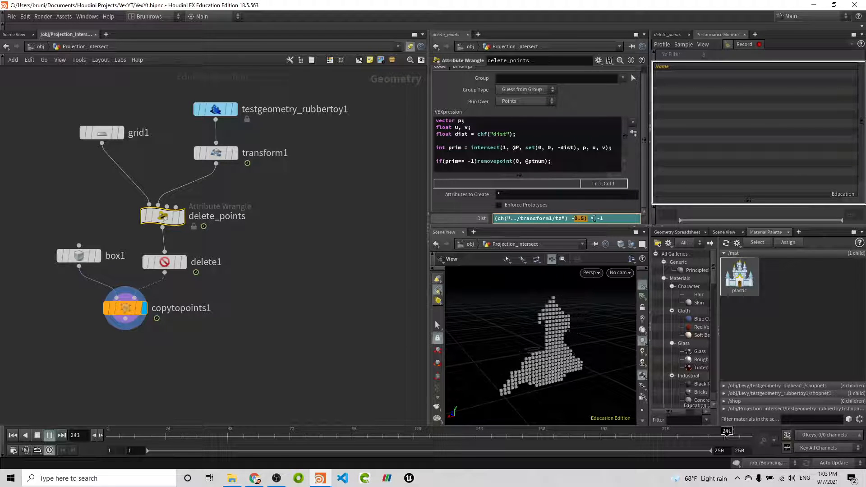
{"action": "type", "text": "1"}
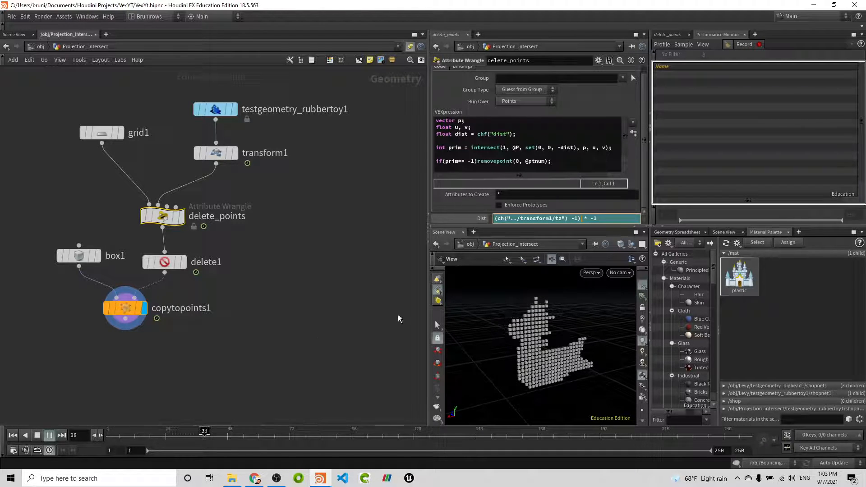
{"action": "left_click", "coordinate": [380, 321]}
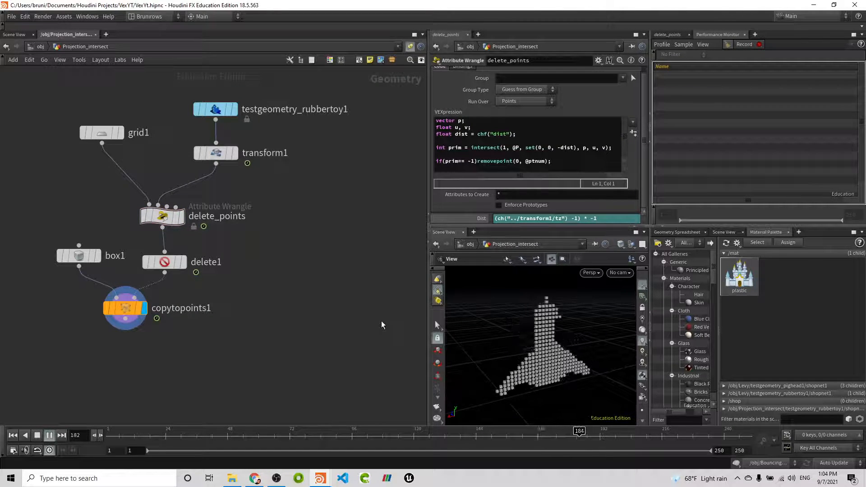
{"action": "left_click_drag", "start_coordinate": [485, 357], "coordinate": [562, 354]}
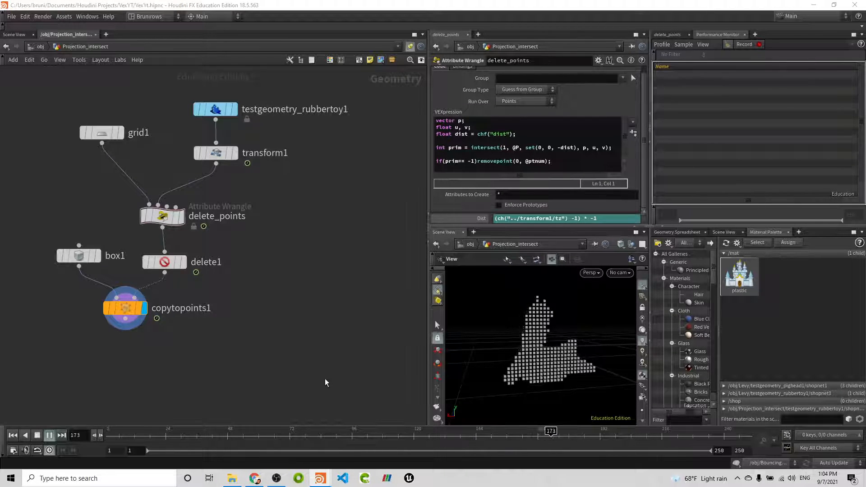
- Append a Color node to the output of copytopoints1 and display it
{"action": "left_click", "coordinate": [124, 321]}
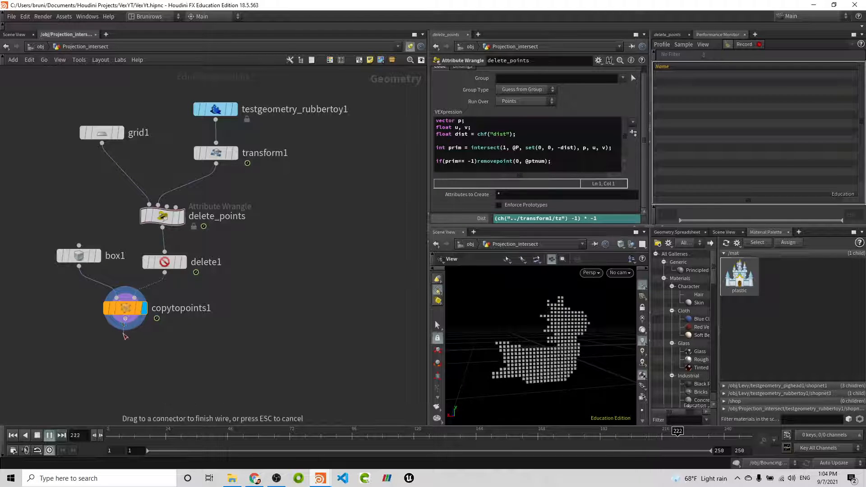
{"action": "left_click", "coordinate": [125, 336]}
{"action": "type", "text": "color"}
{"action": "key", "text": "Return"}
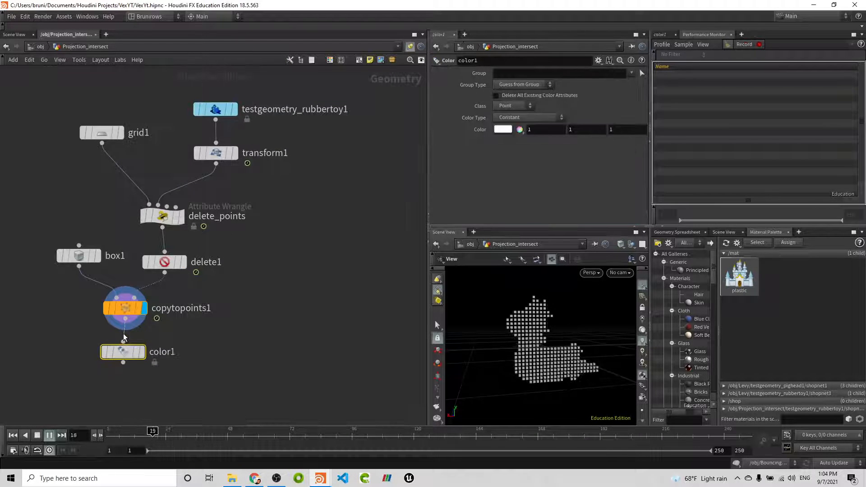
{"action": "left_click", "coordinate": [142, 352]}
- Set the Color node's color type to Random and its class to Primitive
{"action": "left_click", "coordinate": [515, 118]}
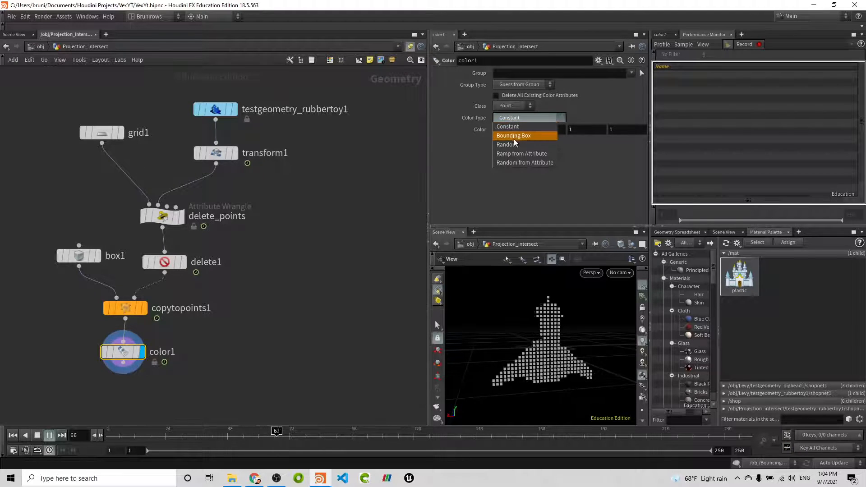
{"action": "left_click", "coordinate": [521, 145]}
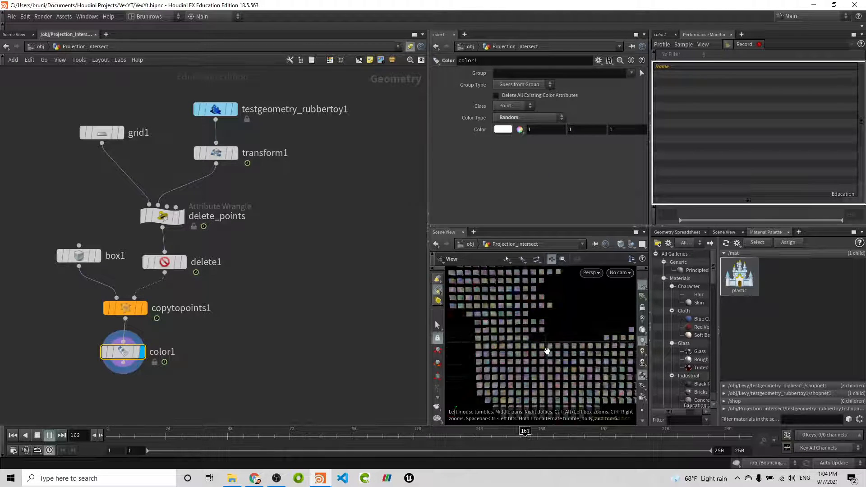
{"action": "left_click", "coordinate": [512, 106]}
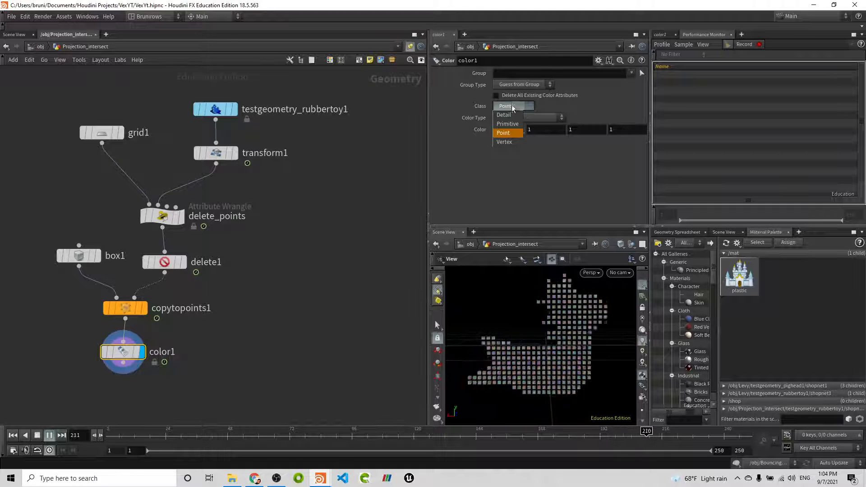
{"action": "left_click", "coordinate": [507, 123]}
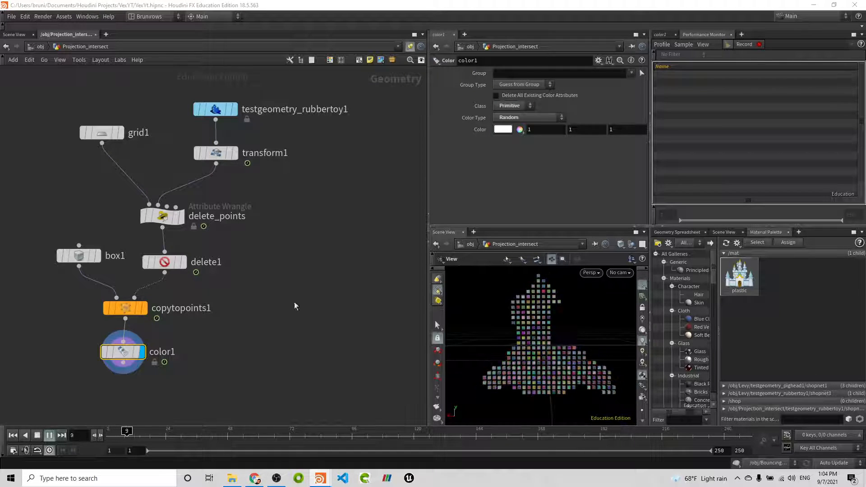
- Append a Transform node to the output of color1
{"action": "key", "text": "Tab"}
{"action": "type", "text": "tran"}
{"action": "key", "text": "Return"}
{"action": "left_click", "coordinate": [122, 381]}
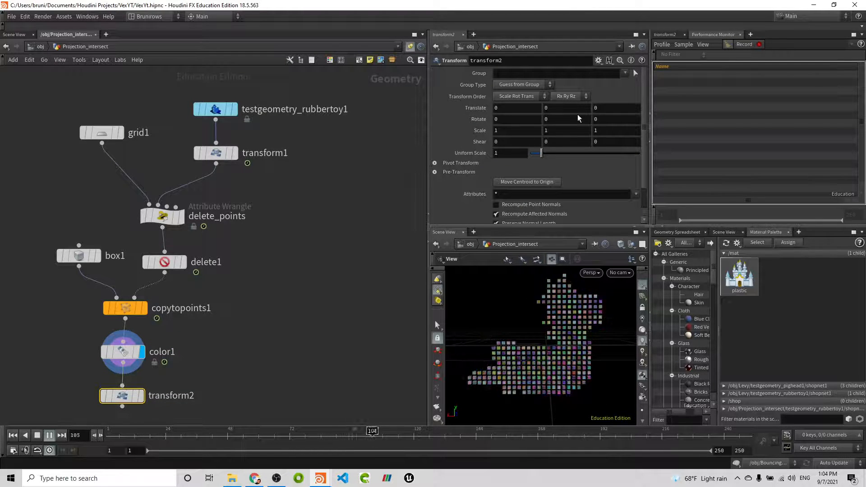
- Set transform2's Y rotation to the expression $T * 20 and display the node
{"action": "left_click", "coordinate": [558, 118]}
{"action": "type", "text": "$"}
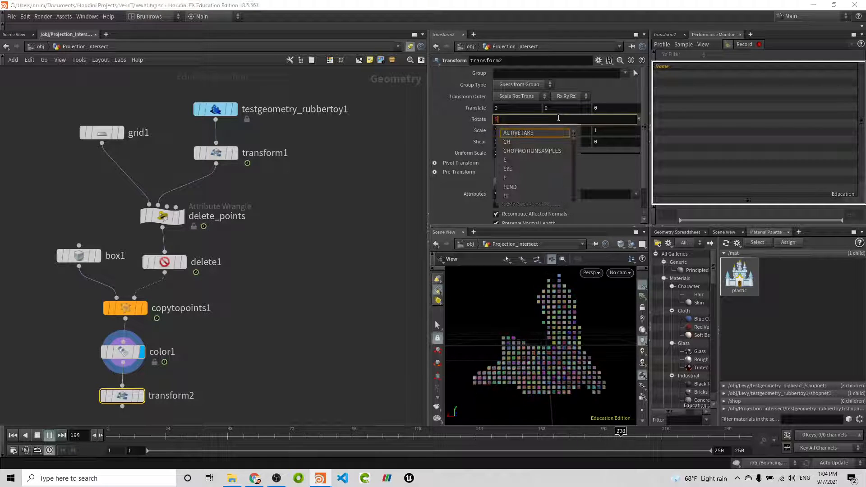
{"action": "type", "text": "T "}
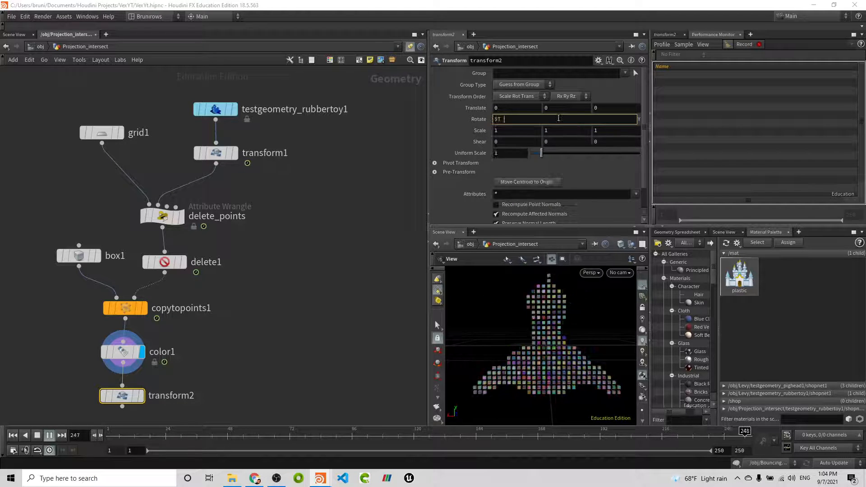
{"action": "type", "text": "* 20"}
{"action": "key", "text": "Return"}
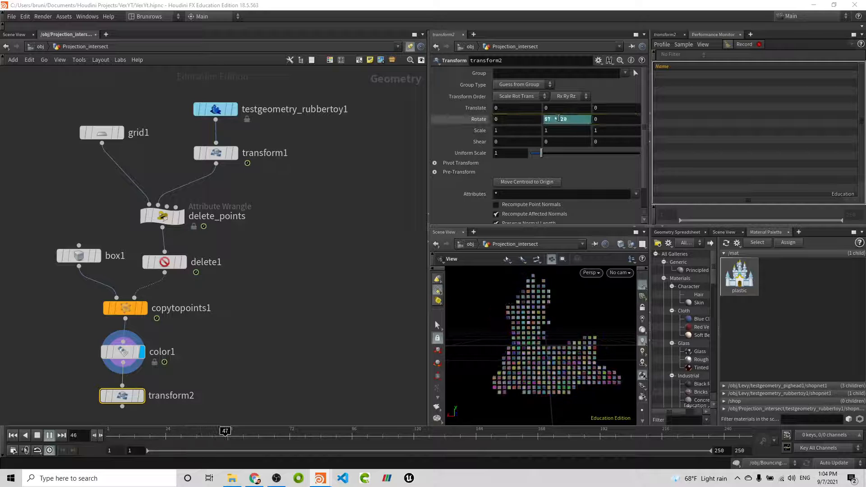
{"action": "left_click", "coordinate": [141, 396]}
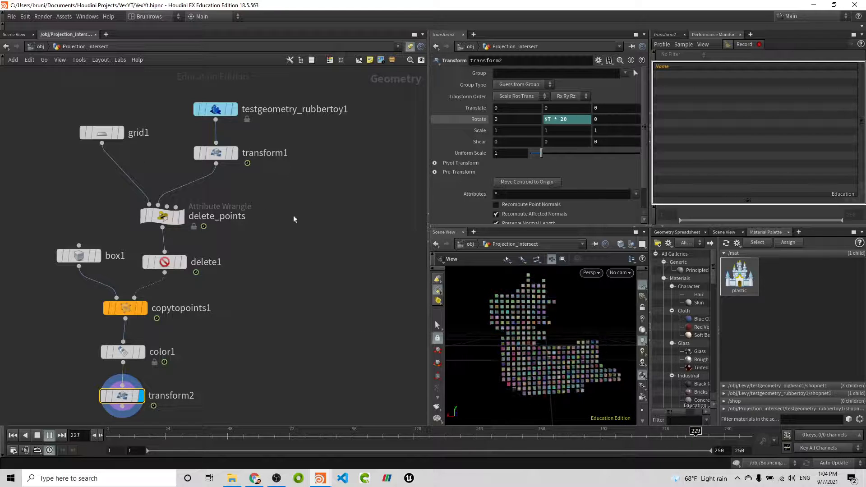
{"action": "scroll", "coordinate": [322, 222], "scroll_direction": "down", "scroll_amount": 2}
{"action": "scroll", "coordinate": [322, 220], "scroll_direction": "down", "scroll_amount": 1}
{"action": "middle_click_drag", "start_coordinate": [305, 220], "coordinate": [383, 236]}
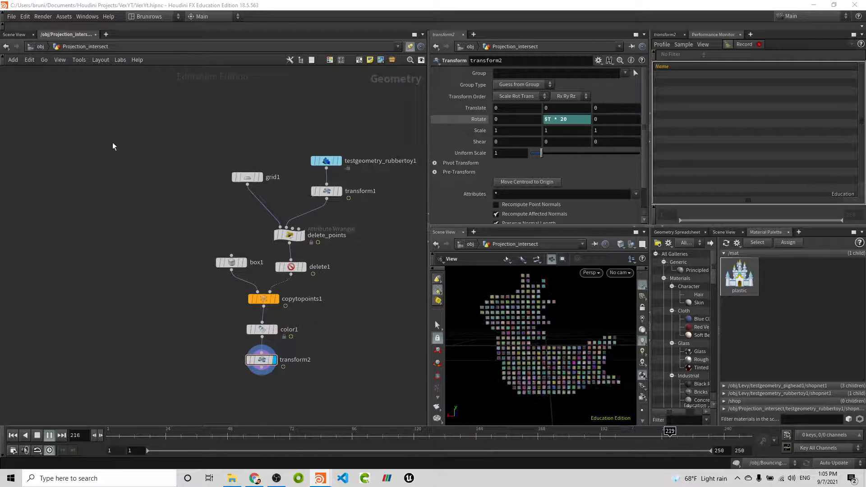
{"action": "key", "text": "Tab"}
{"action": "type", "text": "aph"}
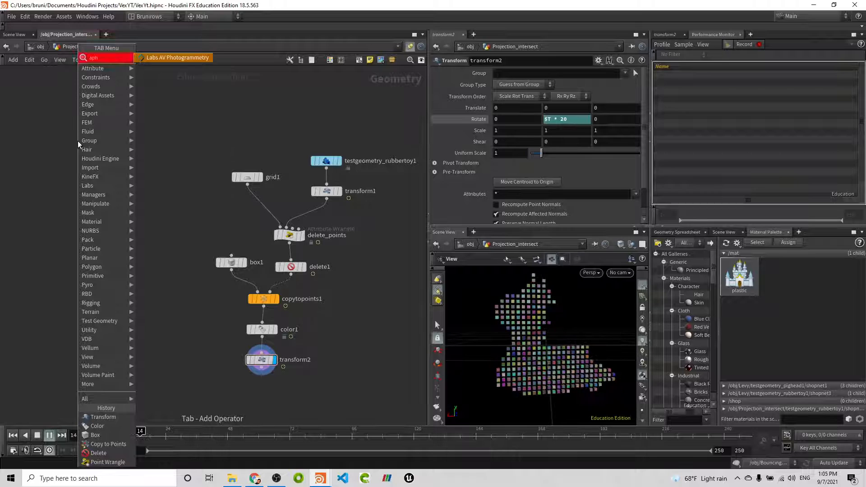
{"action": "key", "text": "BackSpace"}
{"action": "key", "text": "BackSpace"}
{"action": "key", "text": "BackSpace"}
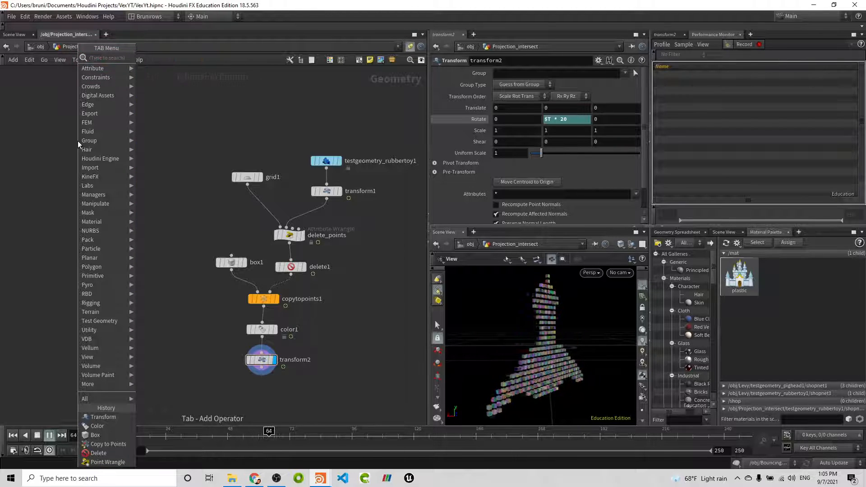
{"action": "key", "text": "Escape"}
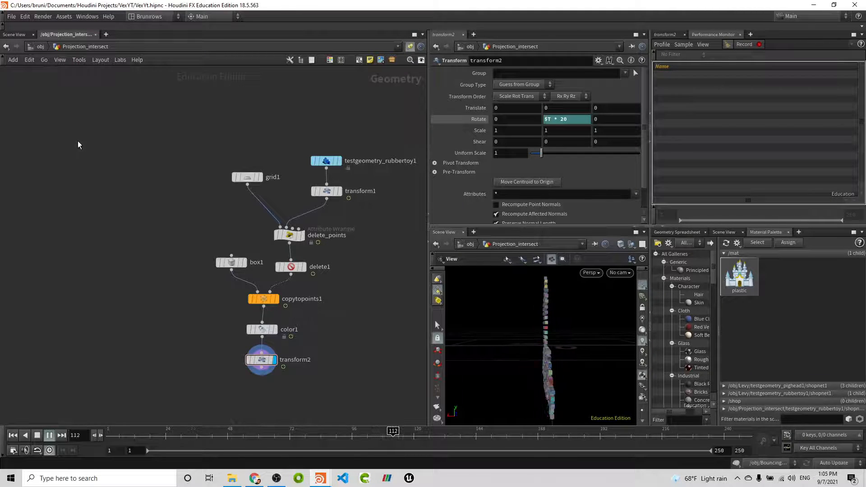
{"action": "key", "text": "Tab"}
{"action": "type", "text": "sphere"}
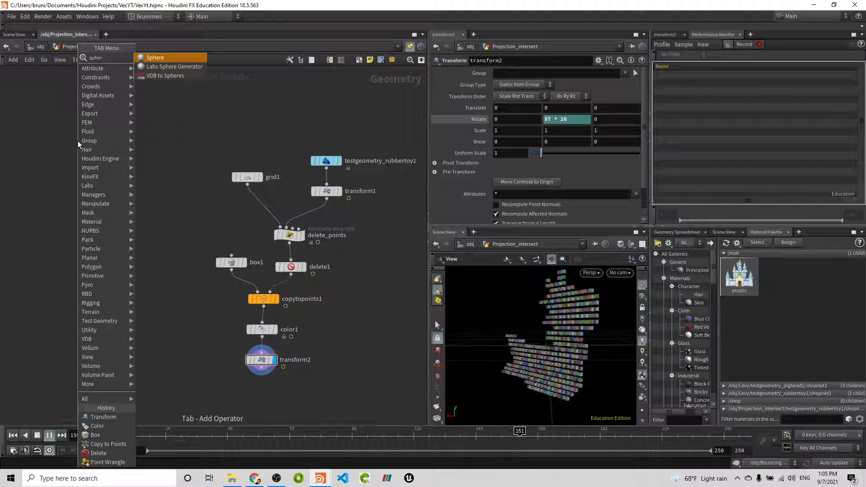
{"action": "key", "text": "BackSpace"}
{"action": "key", "text": "BackSpace"}
{"action": "key", "text": "BackSpace"}
{"action": "key", "text": "BackSpace"}
{"action": "key", "text": "BackSpace"}
{"action": "key", "text": "Escape"}
- Add a Sphere node in the empty network area left of grid1 and set its primitive type to Polygon
{"action": "key", "text": "Tab"}
{"action": "type", "text": "spher"}
{"action": "left_click_drag", "start_coordinate": [77, 140], "coordinate": [115, 149]}
{"action": "left_click", "coordinate": [519, 73]}
{"action": "left_click", "coordinate": [516, 91]}
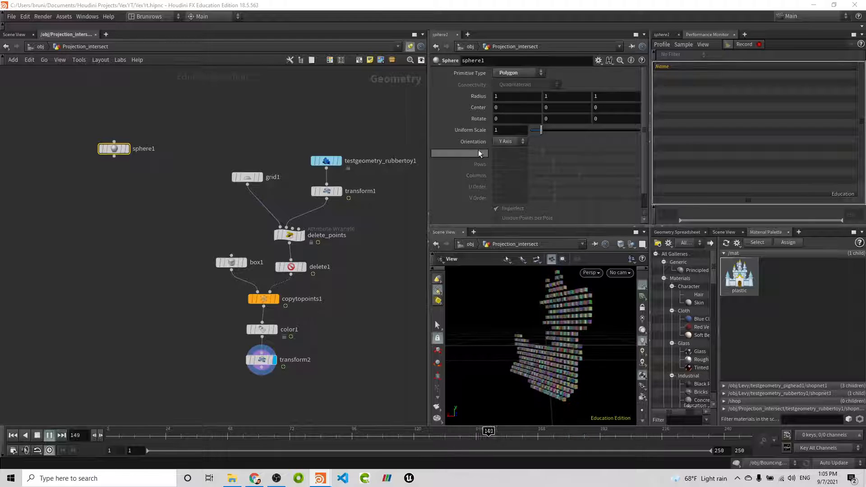
- Stop the playback and set sphere1's frequency to 6, keeping its uniform scale at the default
{"action": "left_click_drag", "start_coordinate": [540, 130], "coordinate": [512, 125]}
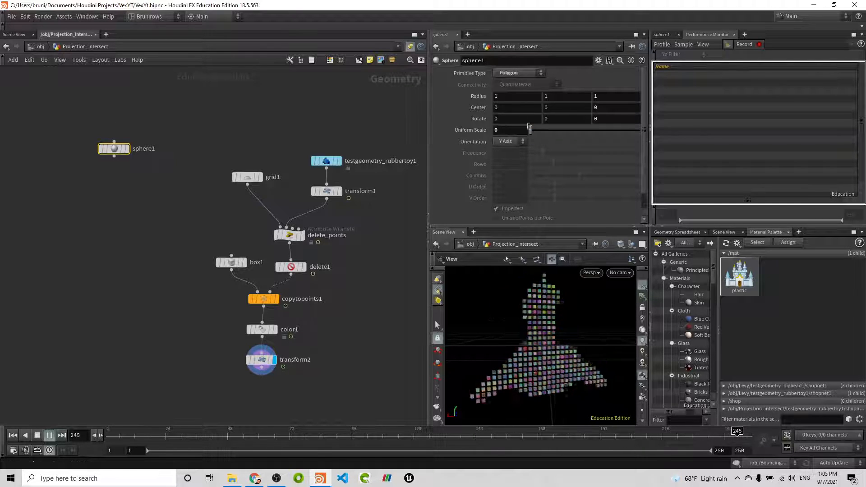
{"action": "middle_click", "coordinate": [472, 128], "text": "ctrl"}
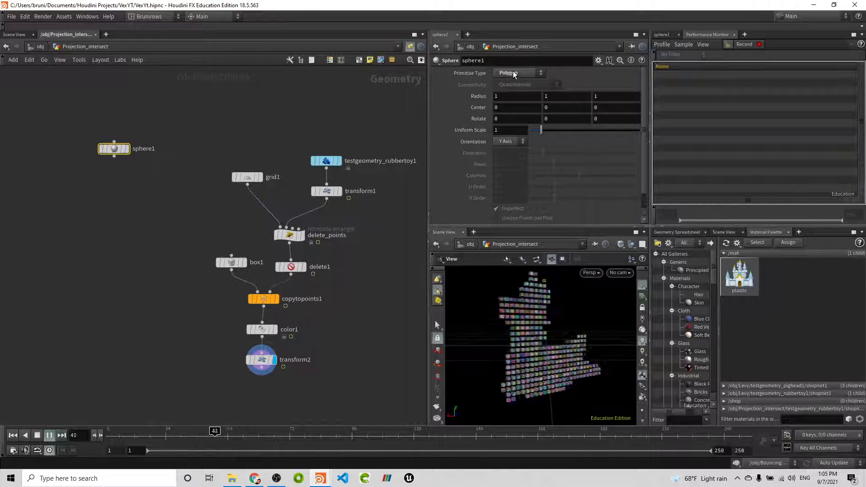
{"action": "left_click", "coordinate": [49, 434]}
{"action": "left_click_drag", "start_coordinate": [510, 153], "coordinate": [443, 151]}
{"action": "type", "text": "6"}
{"action": "key", "text": "Return"}
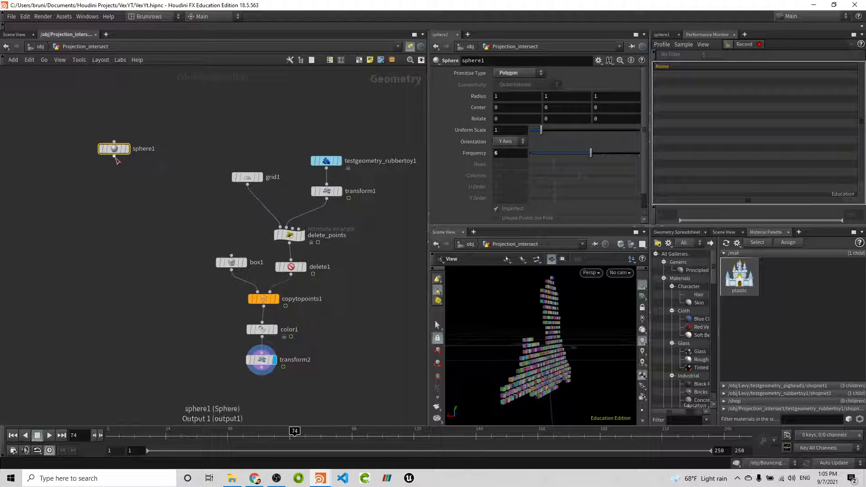
- Append a Transform node to the output of sphere1 and display it
{"action": "left_click_drag", "start_coordinate": [115, 157], "coordinate": [105, 188]}
{"action": "type", "text": "transform"}
{"action": "key", "text": "Return"}
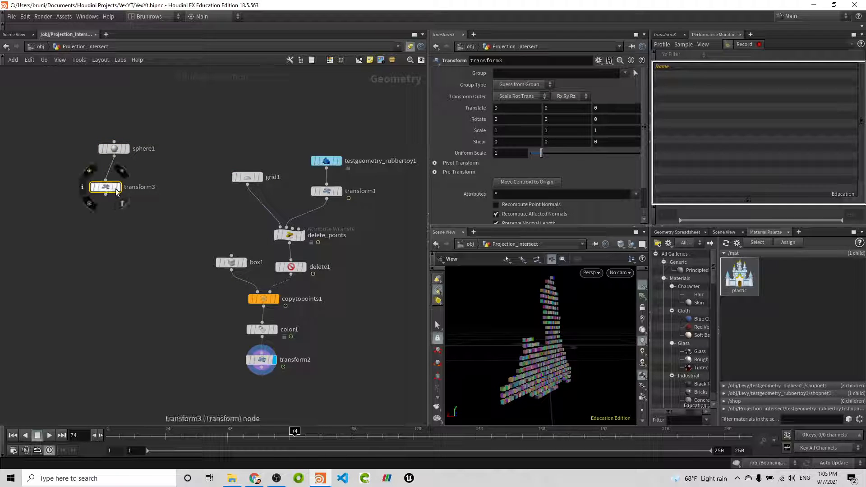
{"action": "left_click", "coordinate": [116, 189]}
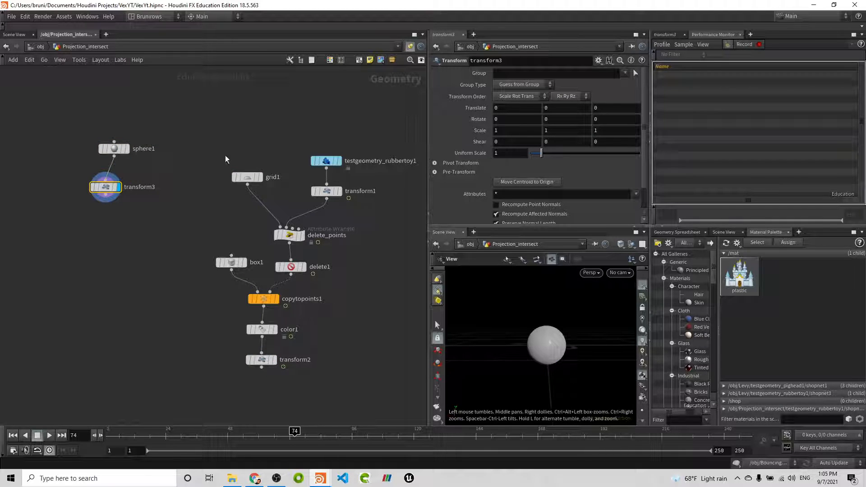
- Duplicate grid1 to the left of sphere1 and show the copy as a template alongside the sphere
{"action": "left_click_drag", "start_coordinate": [245, 177], "coordinate": [38, 152], "text": "alt"}
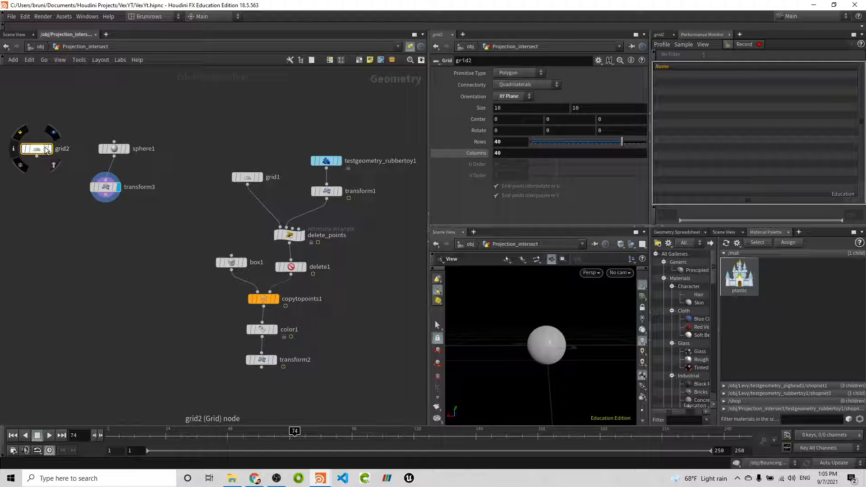
{"action": "left_click", "coordinate": [48, 149]}
{"action": "left_click_drag", "start_coordinate": [604, 353], "coordinate": [535, 335]}
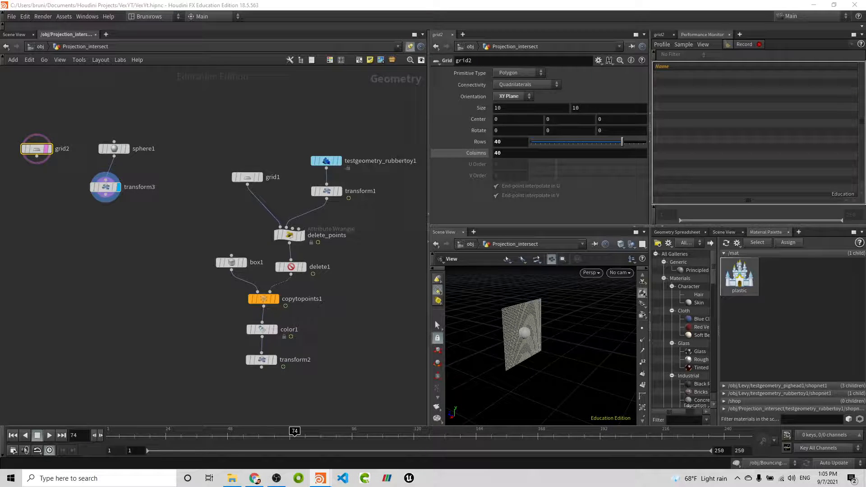
- Set transform3's Z translation to -7.3 and its uniform scale to 3.82
{"action": "left_click", "coordinate": [108, 189]}
{"action": "left_click", "coordinate": [630, 106]}
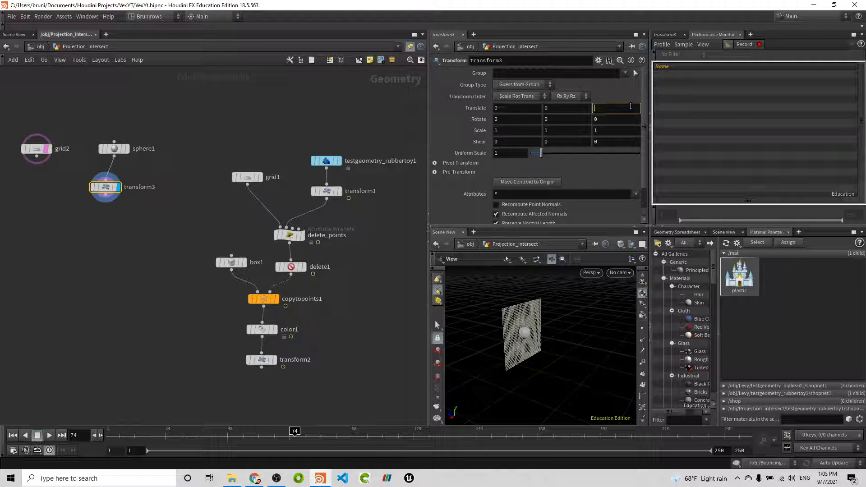
{"action": "type", "text": "-7.3"}
{"action": "key", "text": "Return"}
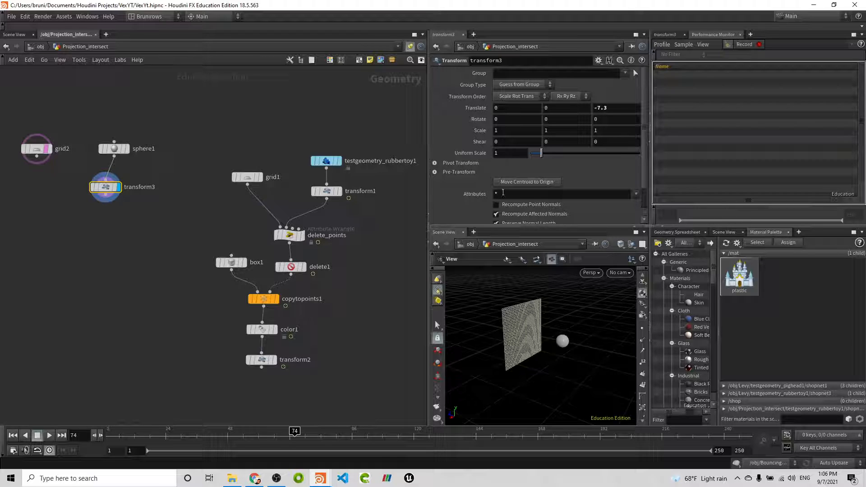
{"action": "left_click", "coordinate": [570, 120]}
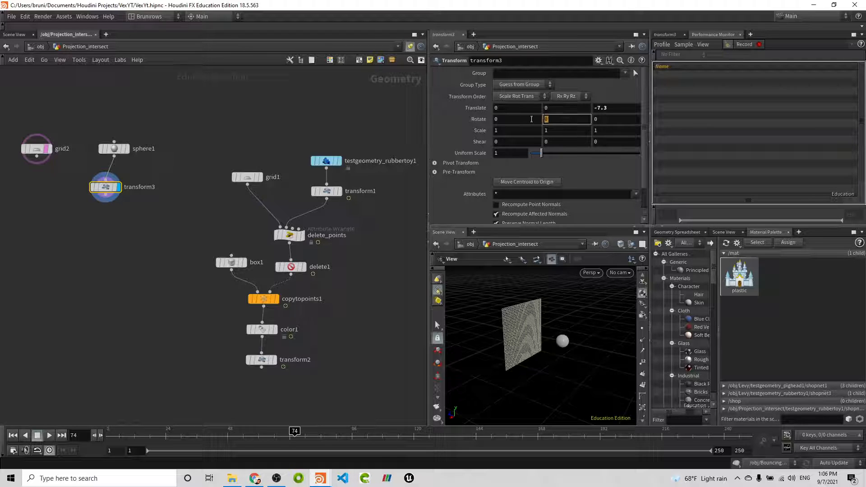
{"action": "left_click", "coordinate": [503, 154]}
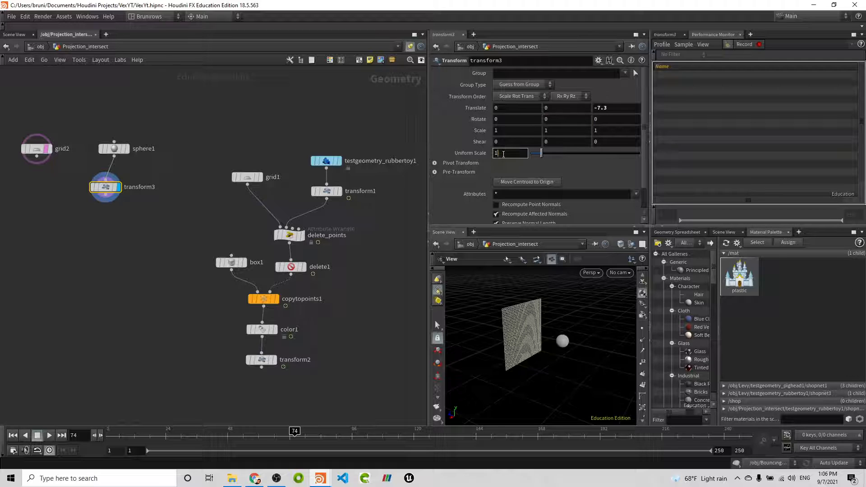
{"action": "type", "text": "3.82"}
{"action": "key", "text": "Return"}
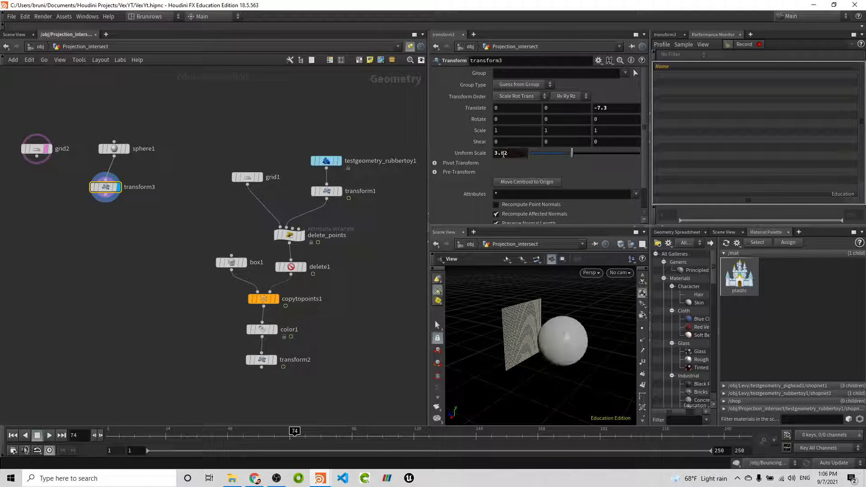
{"action": "mouse_move", "coordinate": [560, 346]}
{"action": "left_mouse_down"}
{"action": "mouse_move", "coordinate": [502, 334]}
{"action": "mouse_move", "coordinate": [556, 339]}
{"action": "left_mouse_up"}
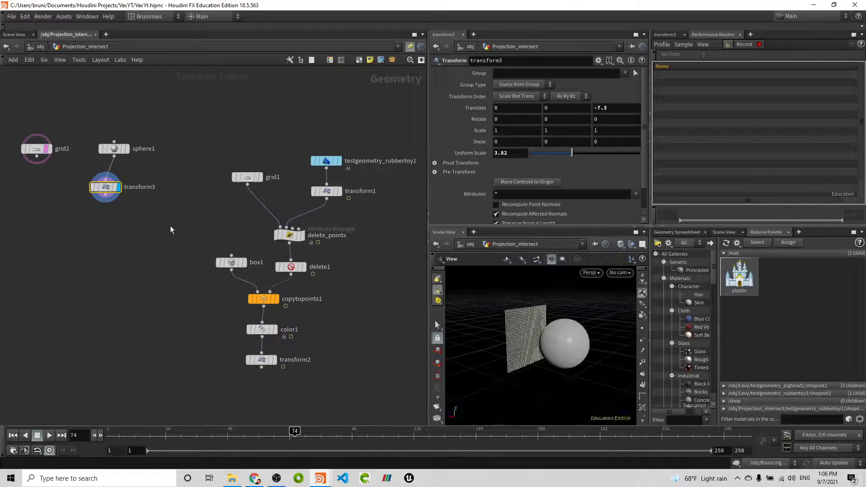
- Append a Color node to grid2 and set its constant color to black (0, 0, 0)
{"action": "left_click", "coordinate": [37, 156]}
{"action": "key", "text": "Tab"}
{"action": "type", "text": "color"}
{"action": "key", "text": "Return"}
{"action": "left_click", "coordinate": [502, 130]}
{"action": "left_click", "coordinate": [466, 112]}
{"action": "left_click", "coordinate": [626, 37]}
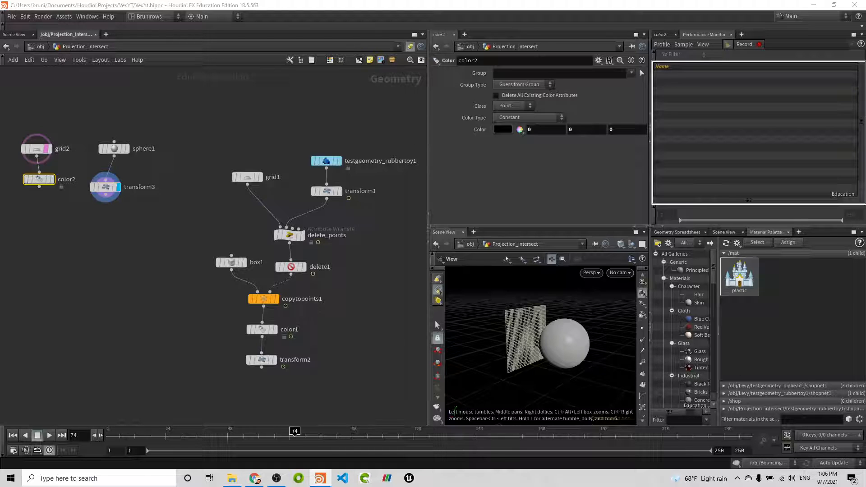
- Add a Point Wrangle, feed color2 into its first input and transform3 into its second, and display it
{"action": "key", "text": "Tab"}
{"action": "type", "text": "pointwr"}
{"action": "key", "text": "Return"}
{"action": "left_click", "coordinate": [64, 207]}
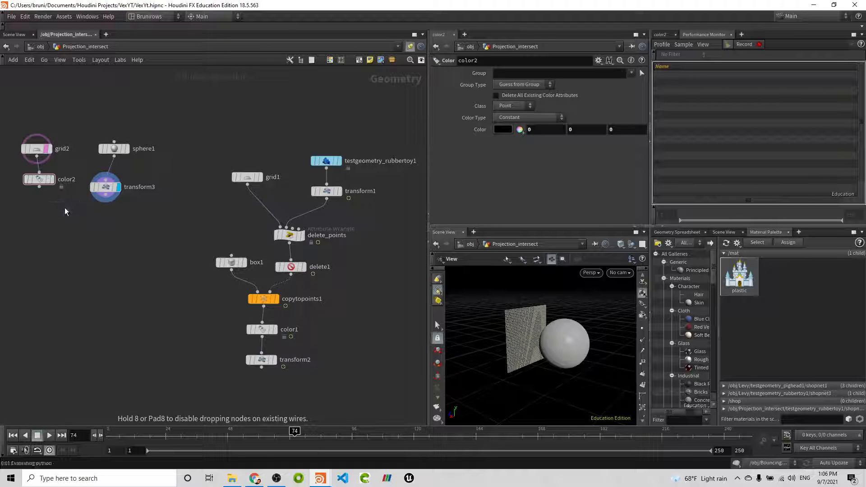
{"action": "mouse_move", "coordinate": [39, 187]}
{"action": "left_mouse_down"}
{"action": "mouse_move", "coordinate": [74, 199]}
{"action": "mouse_move", "coordinate": [61, 199]}
{"action": "mouse_move", "coordinate": [68, 234]}
{"action": "left_mouse_up"}
{"action": "left_click", "coordinate": [80, 228]}
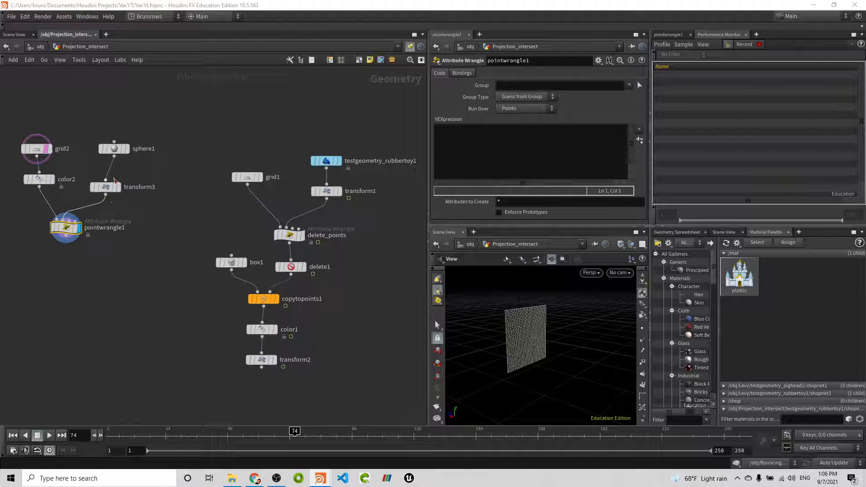
- Begin pointwrangle1's VEX code with vector p; float u, v; float dist = chf("dist"); and vector pos = @P;
{"action": "left_click", "coordinate": [534, 147]}
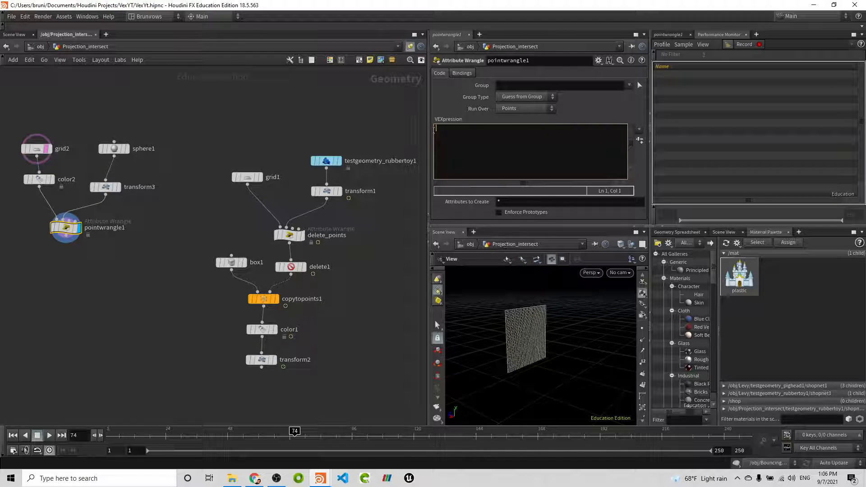
{"action": "type", "text": "vector p;"}
{"action": "key", "text": "Return"}
{"action": "type", "text": "float u, v;"}
{"action": "key", "text": "Return"}
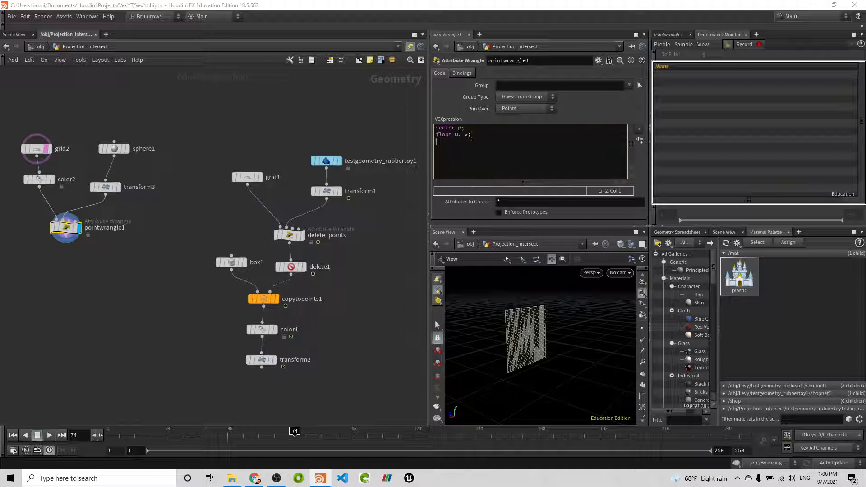
{"action": "type", "text": "float dist = chf(\"dist\");"}
{"action": "key", "text": "Return"}
{"action": "type", "text": "vector pos = @P;"}
{"action": "key", "text": "Return"}
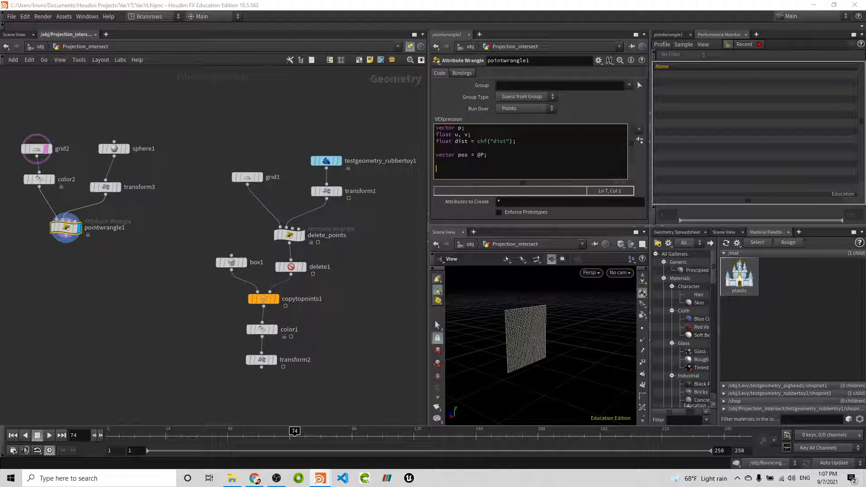
- Add the line int prim = intersect(1, pos, set(0, 0, -dist), p, u, v); to pointwrangle1's code
{"action": "type", "text": "in tp"}
{"action": "key", "text": "BackSpace"}
{"action": "key", "text": "BackSpace"}
{"action": "key", "text": "BackSpace"}
{"action": "type", "text": "int prim = intersect(1, pos, set(0, 0, -dist), p, u, v);"}
{"action": "key", "text": "Return"}
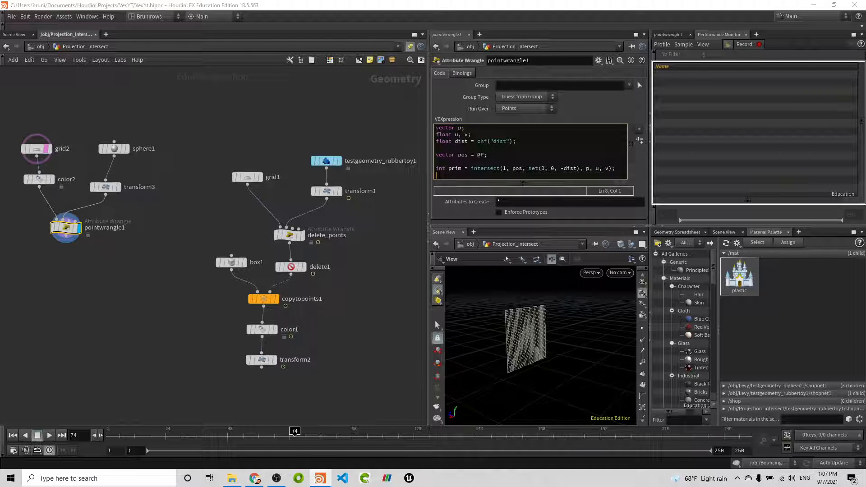
- Add an if(prim > -1) condition with an empty braced block below the intersect line
{"action": "type", "text": "if(prim"}
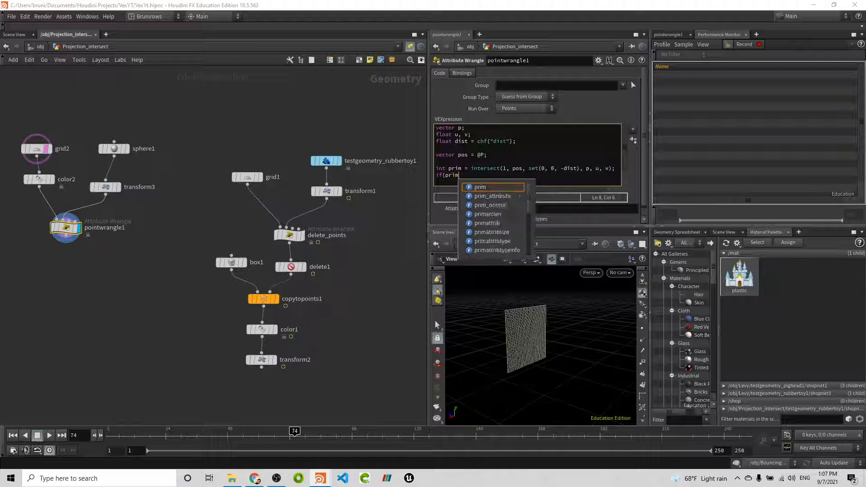
{"action": "type", "text": " > -1)"}
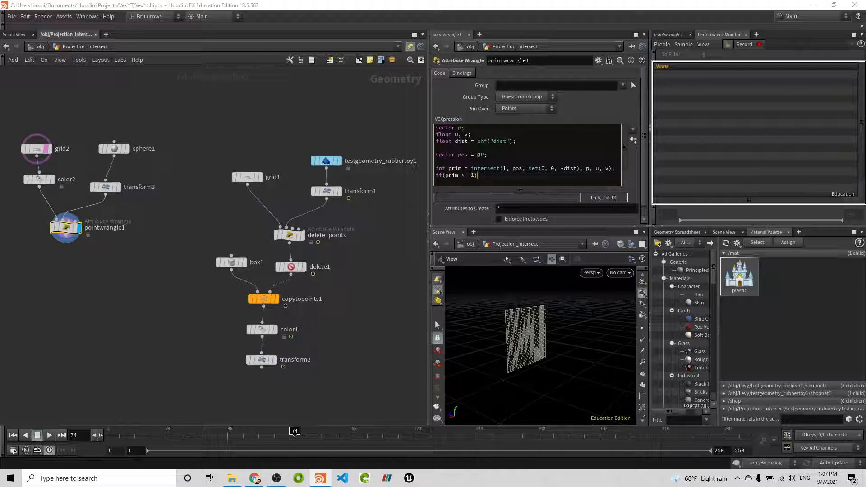
{"action": "key", "text": "Return"}
{"action": "type", "text": "{}"}
{"action": "key", "text": "Left"}
{"action": "key", "text": "Return"}
{"action": "key", "text": "Return"}
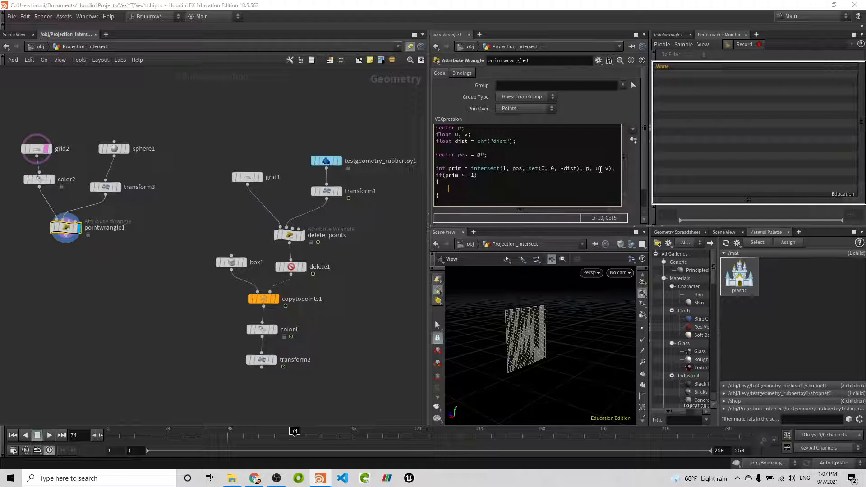
- Inside the if block, add int pt = nearpoint(1, p); to find the closest point to the hit position
{"action": "left_click_drag", "start_coordinate": [585, 167], "coordinate": [591, 170]}
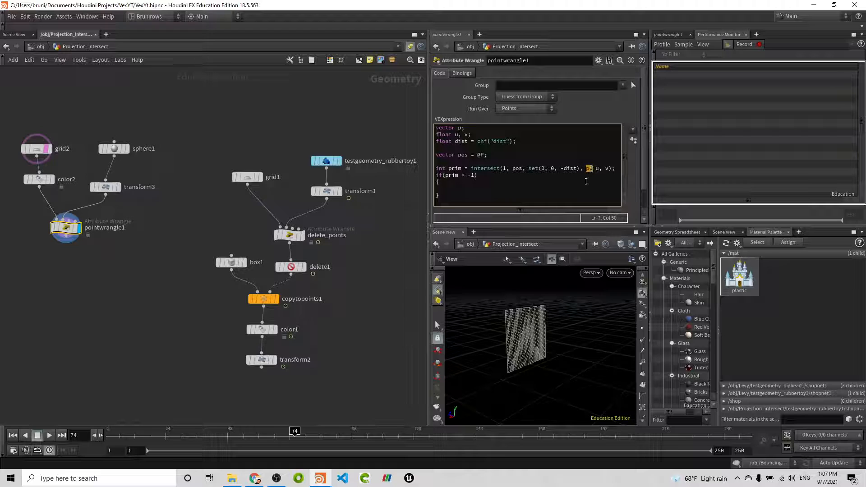
{"action": "left_click", "coordinate": [457, 188]}
{"action": "type", "text": "int pt = nearpoint("}
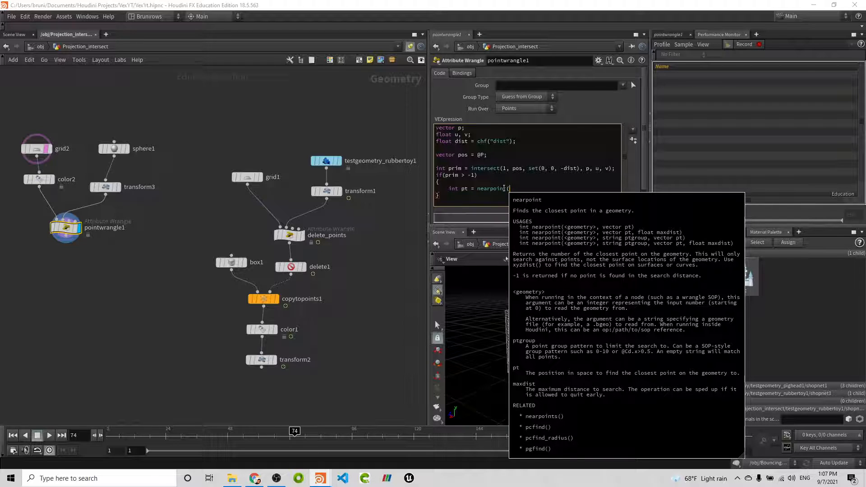
{"action": "type", "text": "1, p)"}
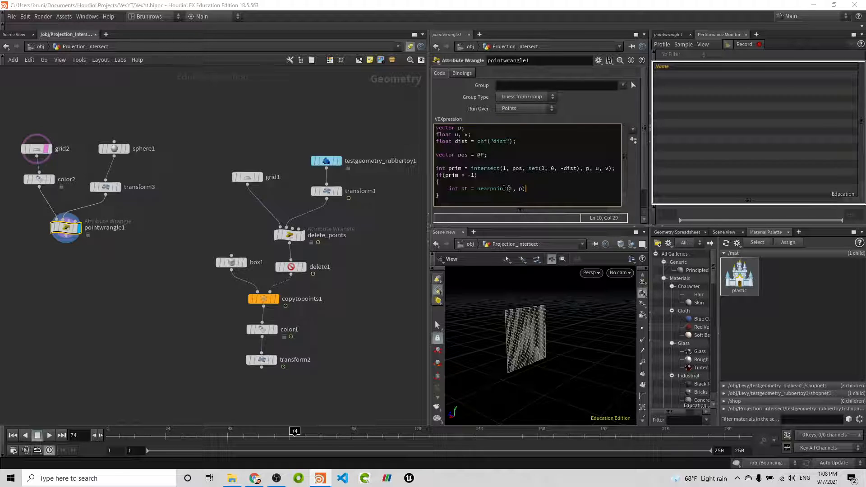
{"action": "type", "text": ";"}
{"action": "double_click", "coordinate": [588, 169]}
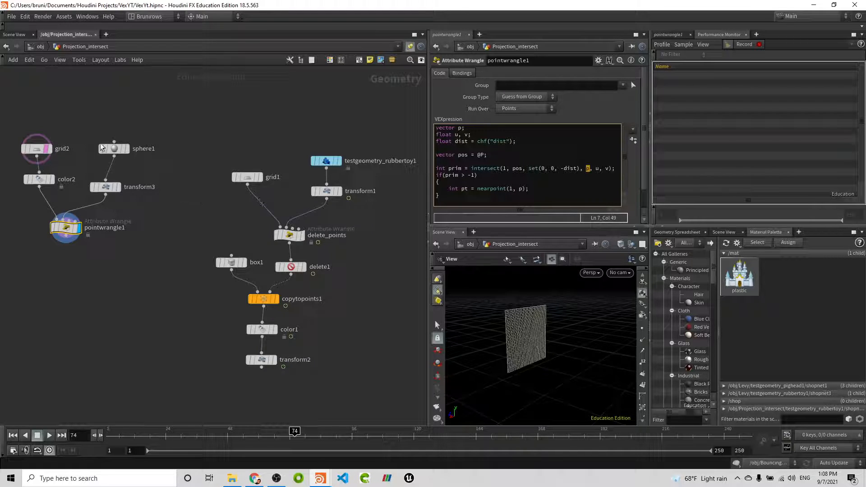
{"action": "mouse_move", "coordinate": [502, 189]}
{"action": "left_mouse_down"}
{"action": "mouse_move", "coordinate": [530, 189]}
{"action": "mouse_move", "coordinate": [519, 189]}
{"action": "left_mouse_up"}
- Add vector c = point(1, "Cd", pt); below the nearpoint line in pointwrangle1's if block
{"action": "left_click", "coordinate": [584, 189]}
{"action": "key", "text": "Return"}
{"action": "type", "text": "vector "}
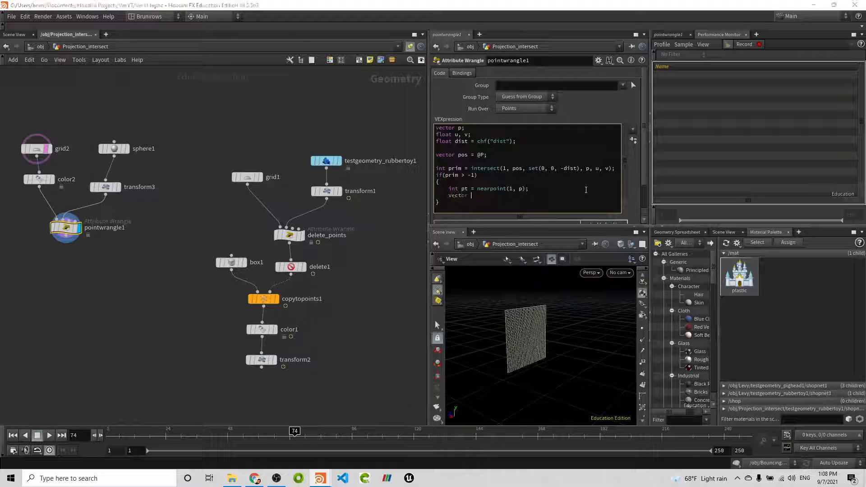
{"action": "type", "text": "c = point"}
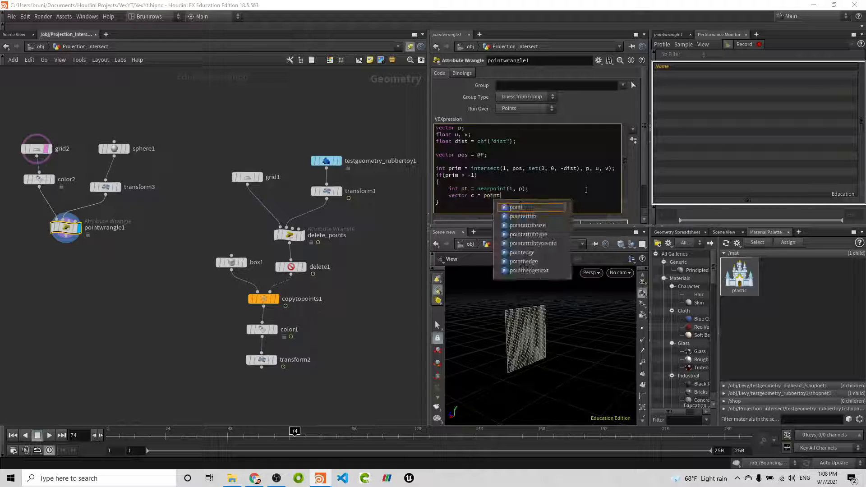
{"action": "type", "text": "(1, \"Cd\")"}
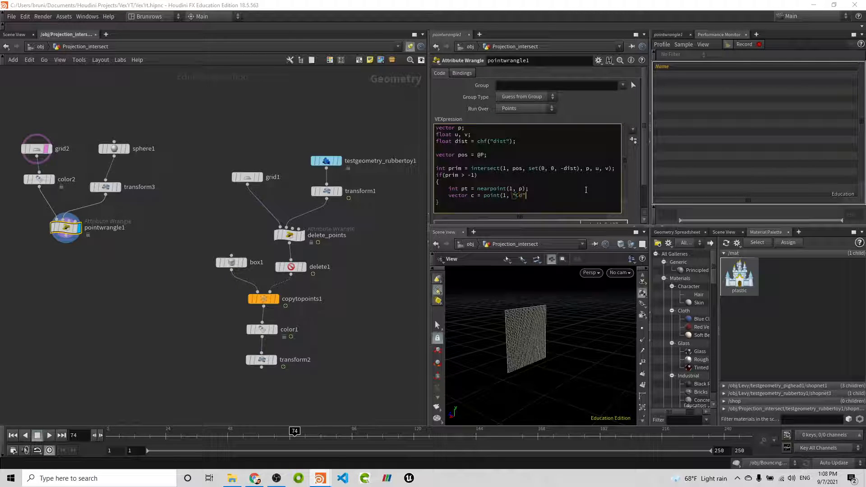
{"action": "key", "text": "BackSpace"}
{"action": "type", "text": ", pt);"}
- Move sphere1 up and insert a Color node on the connection between sphere1 and transform3
{"action": "left_click", "coordinate": [118, 150]}
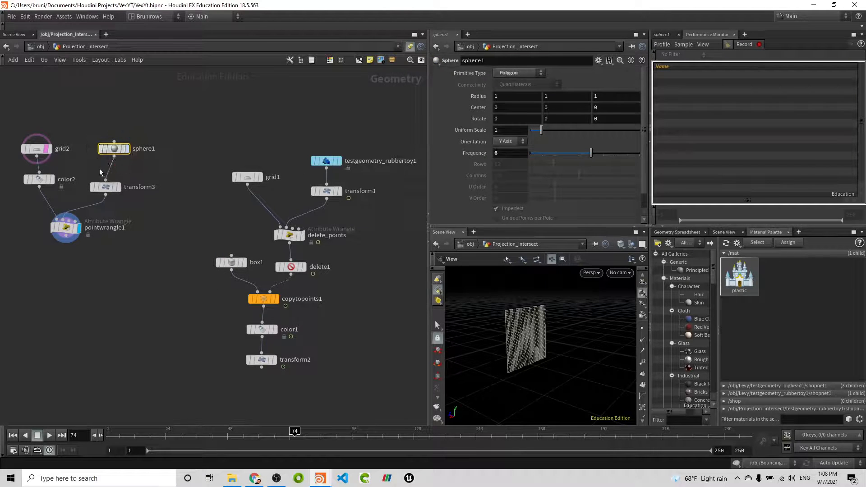
{"action": "left_click", "coordinate": [131, 132]}
{"action": "left_click_drag", "start_coordinate": [117, 150], "coordinate": [124, 120]}
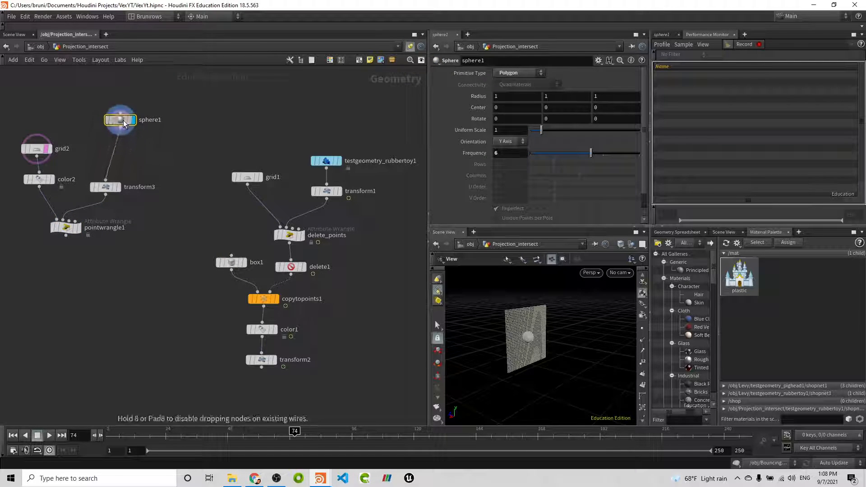
{"action": "right_click", "coordinate": [116, 152]}
{"action": "left_click", "coordinate": [133, 164]}
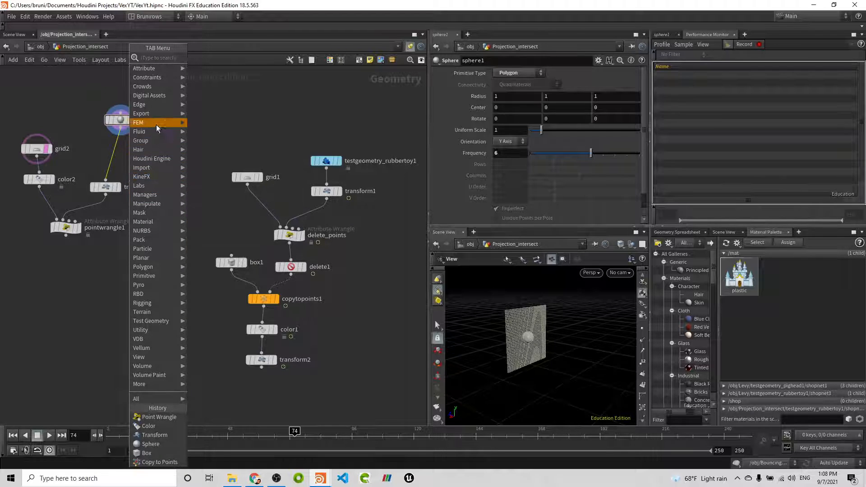
{"action": "type", "text": "co"}
{"action": "key", "text": "Return"}
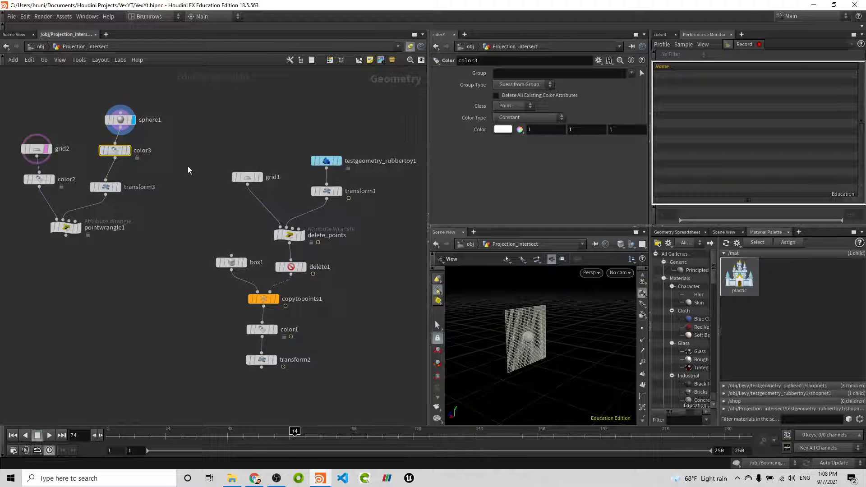
- Display color3 with grid2's template display off, and set color3's color type to Random
{"action": "left_click", "coordinate": [128, 150]}
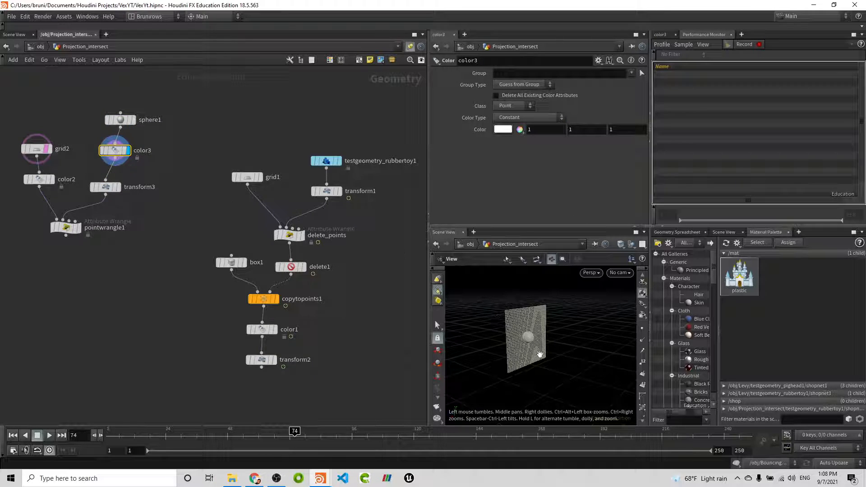
{"action": "left_click", "coordinate": [46, 148]}
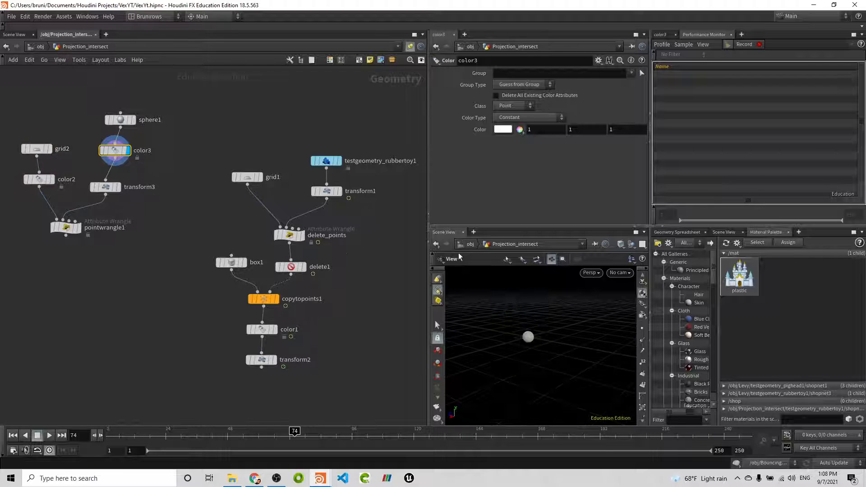
{"action": "left_click", "coordinate": [523, 118]}
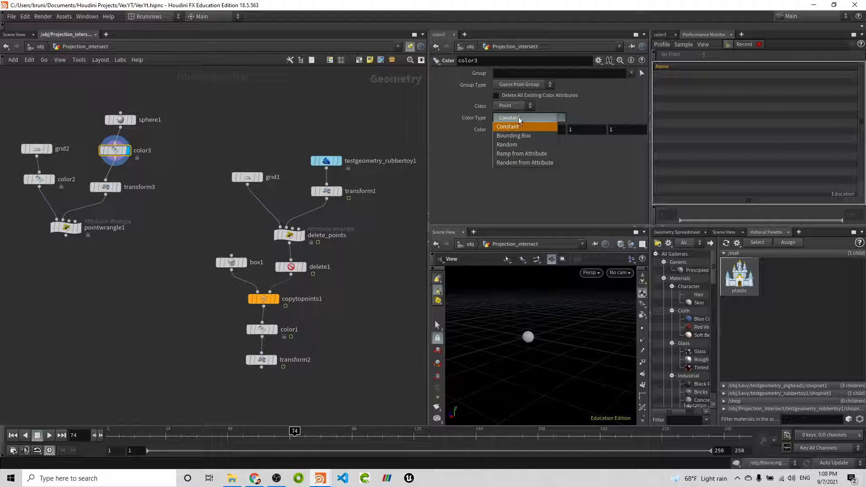
{"action": "left_click", "coordinate": [529, 145]}
{"action": "key", "text": "f"}
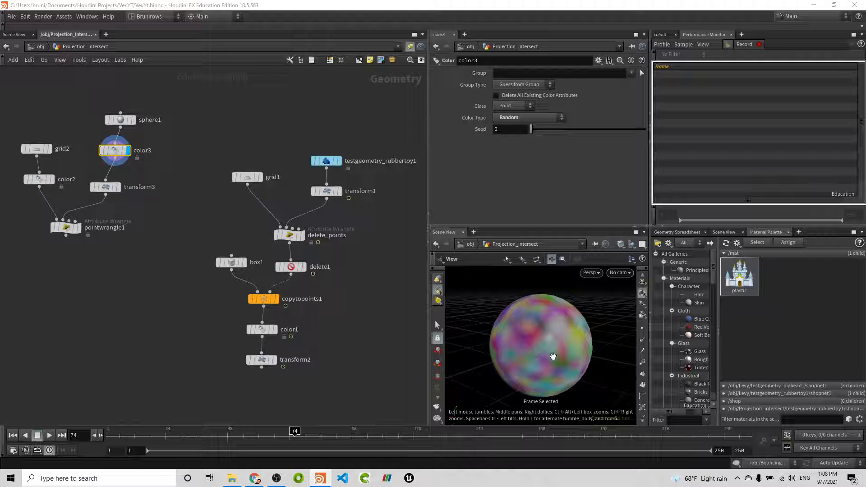
{"action": "left_click", "coordinate": [80, 229]}
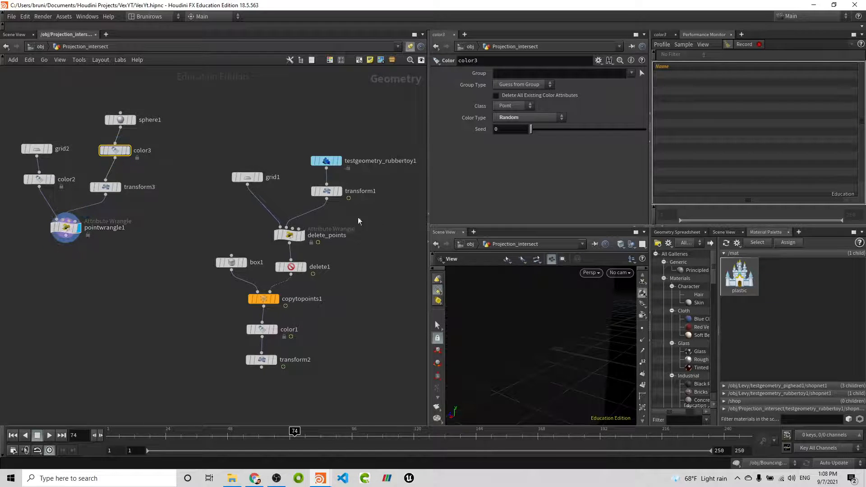
{"action": "left_click", "coordinate": [129, 153]}
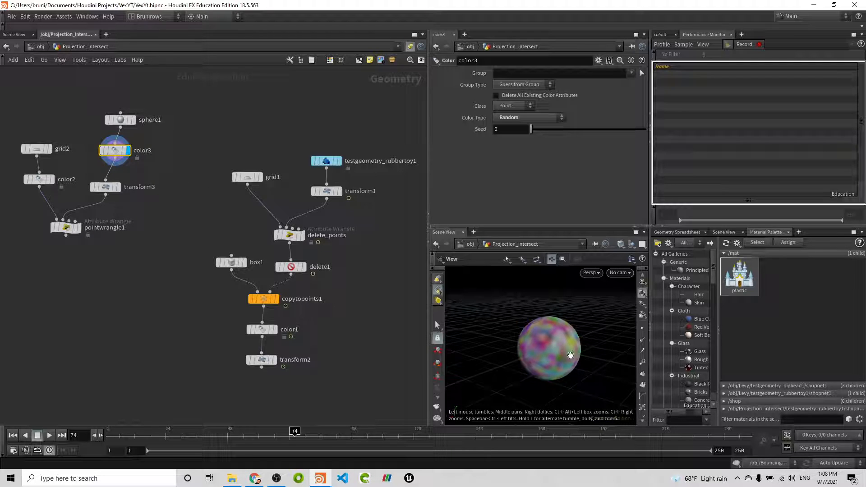
{"action": "left_click", "coordinate": [80, 229]}
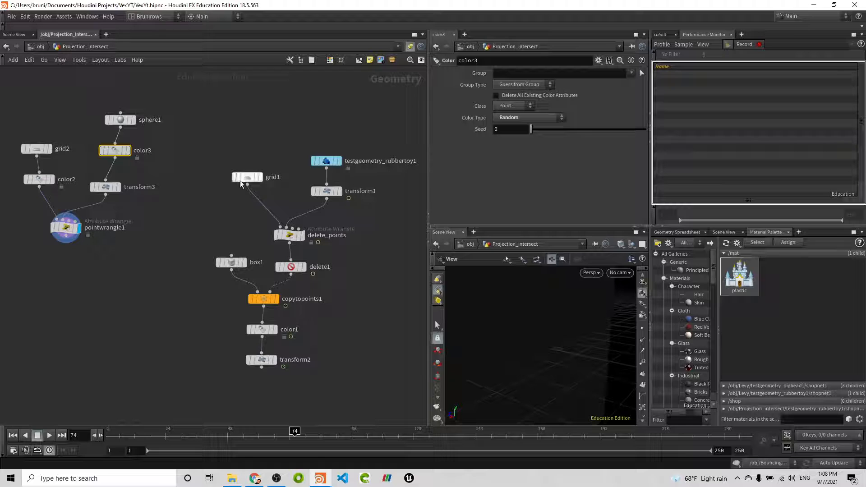
{"action": "left_click", "coordinate": [67, 227]}
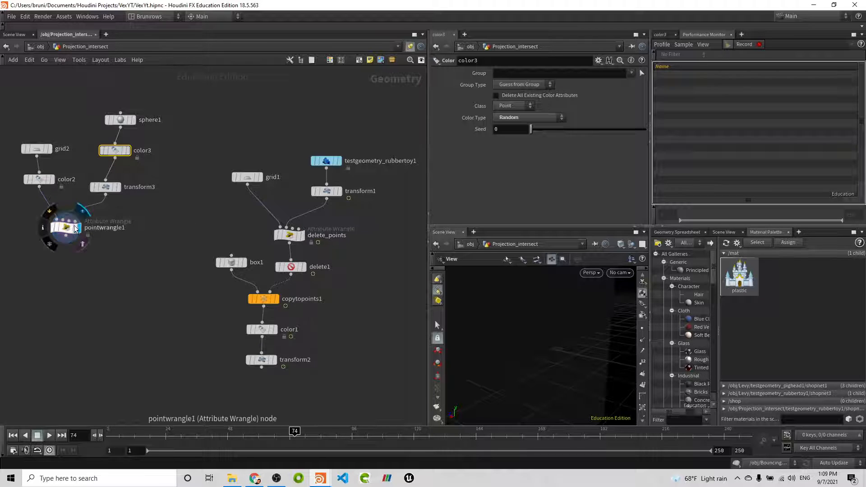
{"action": "triple_click", "coordinate": [548, 196]}
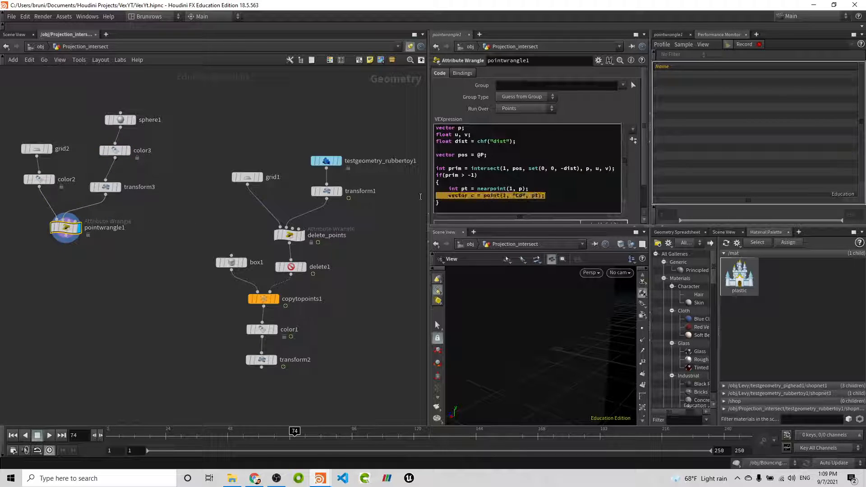
{"action": "left_click", "coordinate": [576, 197]}
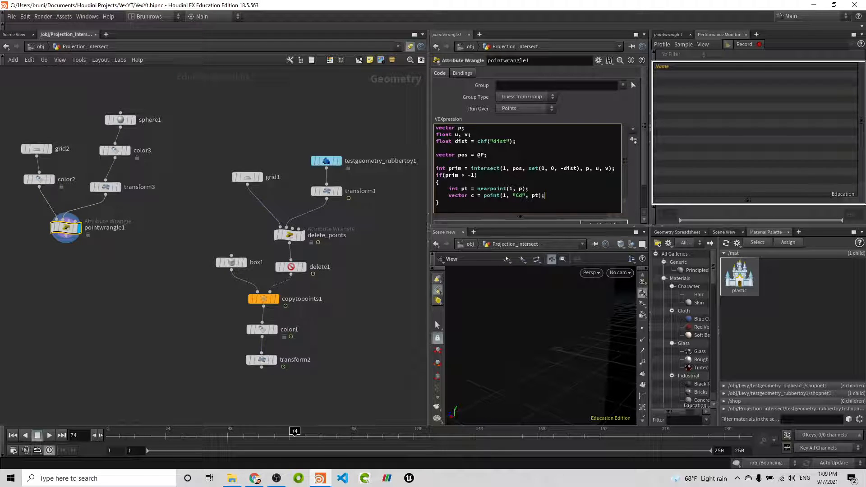
{"action": "key", "text": "Return"}
{"action": "key", "text": "Return"}
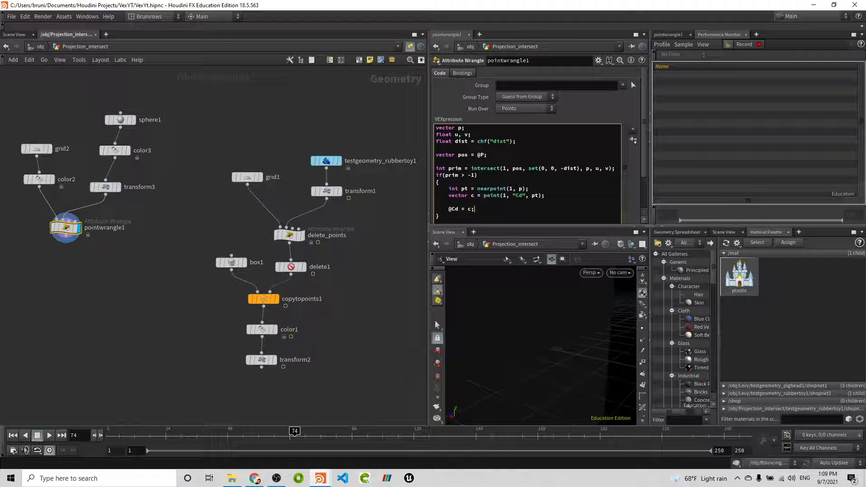
- Set pointwrangle1's Dist parameter to 8
{"action": "left_click_drag", "start_coordinate": [531, 354], "coordinate": [557, 367]}
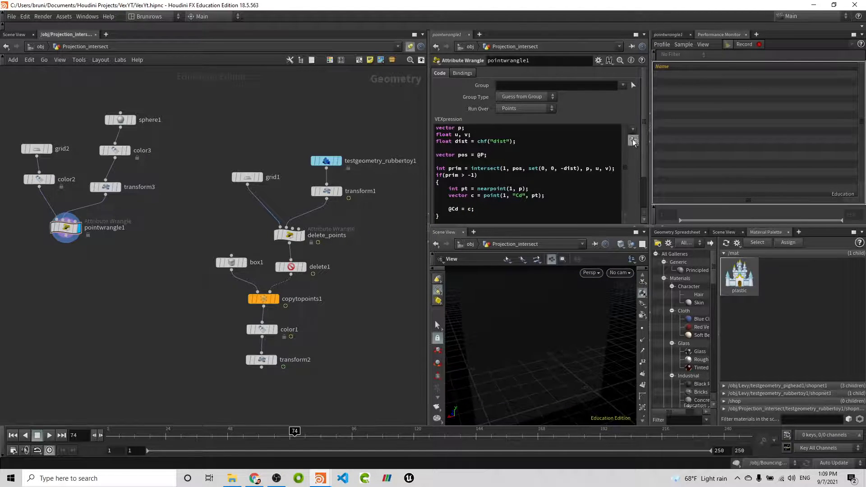
{"action": "scroll", "coordinate": [644, 182], "scroll_direction": "down", "scroll_amount": 3}
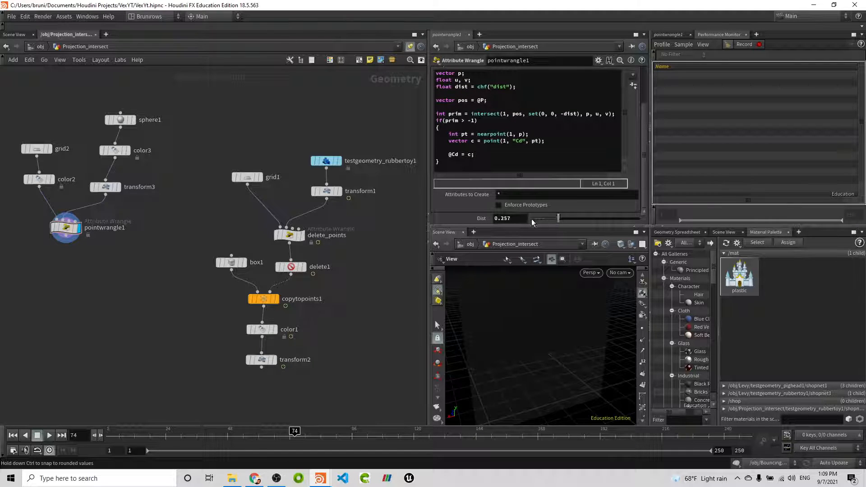
{"action": "middle_click_drag", "start_coordinate": [517, 219], "coordinate": [814, 203]}
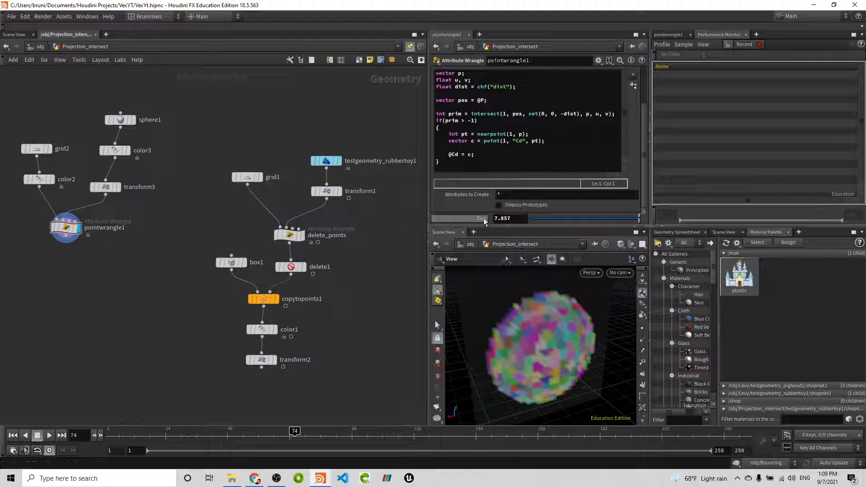
{"action": "double_click", "coordinate": [517, 217]}
{"action": "type", "text": "8"}
{"action": "key", "text": "Return"}
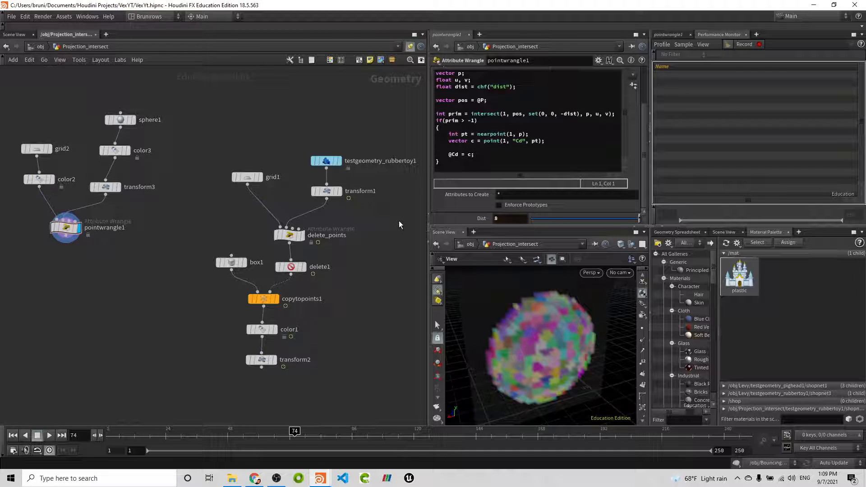
- Increase grid2's resolution to 1000 rows and 1000 columns
{"action": "mouse_move", "coordinate": [522, 330]}
{"action": "left_mouse_down"}
{"action": "mouse_move", "coordinate": [499, 335]}
{"action": "mouse_move", "coordinate": [537, 344]}
{"action": "mouse_move", "coordinate": [523, 341]}
{"action": "mouse_move", "coordinate": [530, 345]}
{"action": "left_mouse_up"}
{"action": "mouse_move", "coordinate": [53, 202]}
{"action": "left_click", "coordinate": [37, 148]}
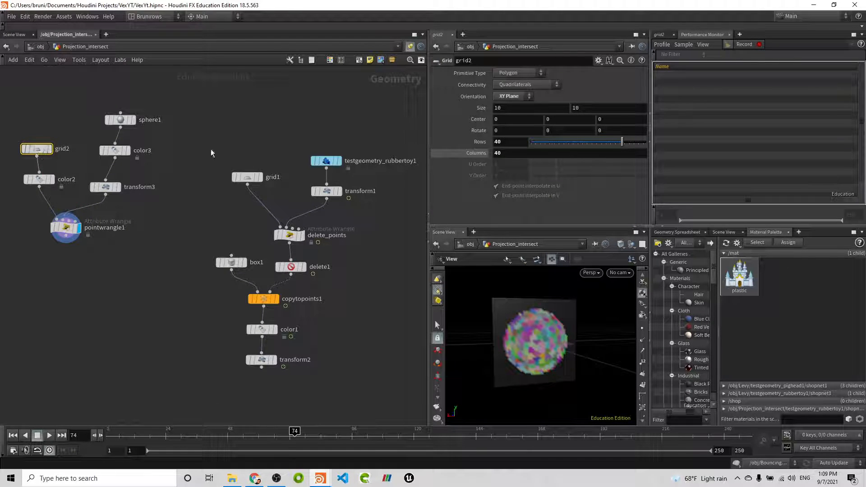
{"action": "left_click_drag", "start_coordinate": [625, 142], "coordinate": [527, 144]}
{"action": "left_click", "coordinate": [518, 143]}
{"action": "type", "text": "000"}
{"action": "key", "text": "Tab"}
{"action": "type", "text": "1000"}
{"action": "key", "text": "Return"}
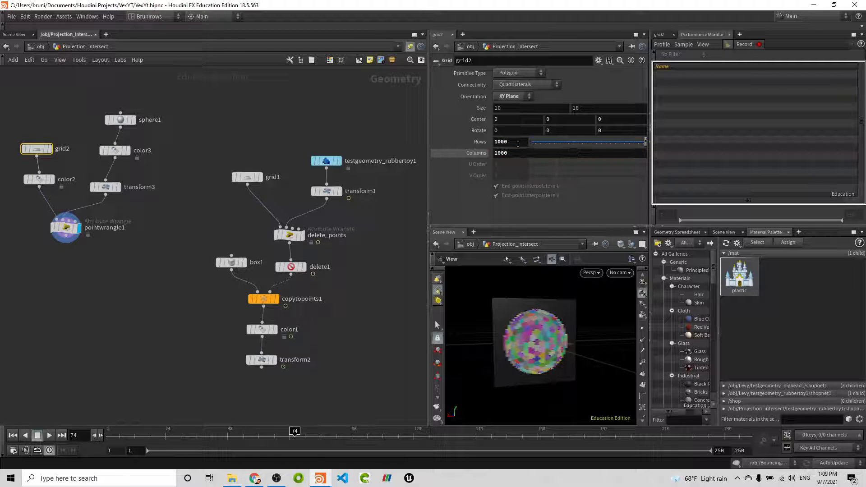
- Compare the colors projected on the grid by pointwrangle1 with the randomly colored sphere from color3
{"action": "scroll", "coordinate": [537, 336], "scroll_direction": "up", "scroll_amount": 6}
{"action": "left_click_drag", "start_coordinate": [537, 336], "coordinate": [536, 340]}
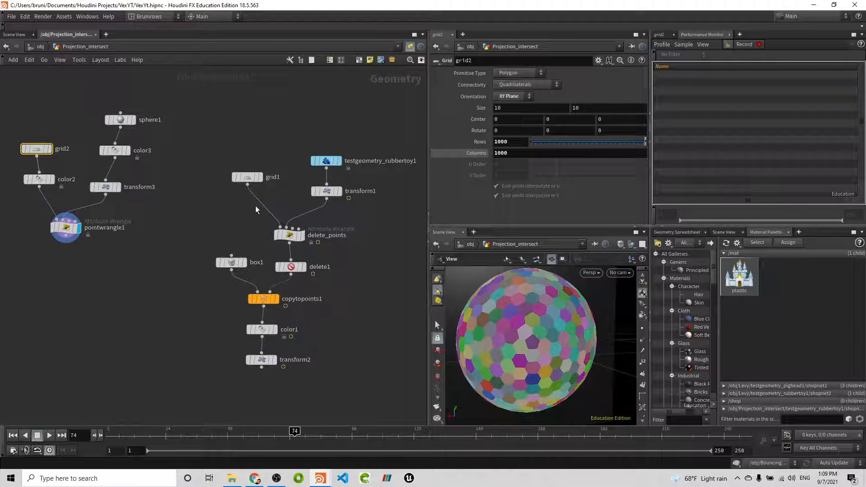
{"action": "left_click", "coordinate": [129, 154]}
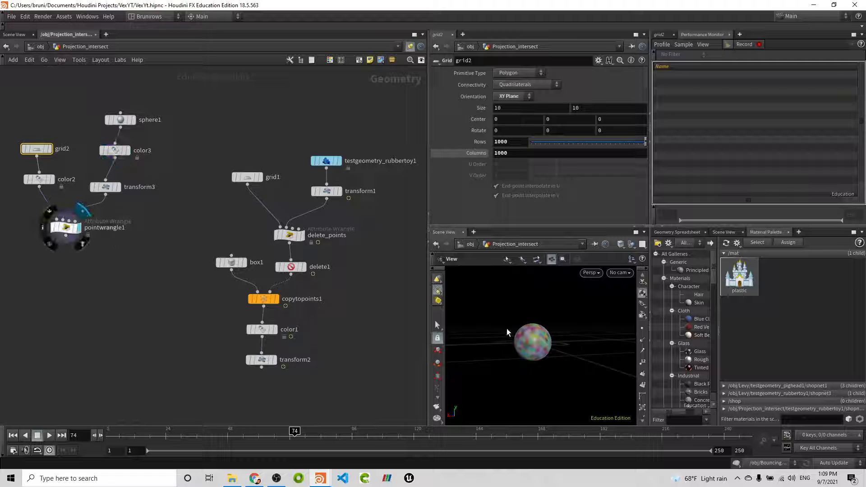
{"action": "mouse_move", "coordinate": [525, 325]}
{"action": "left_mouse_down"}
{"action": "mouse_move", "coordinate": [582, 331]}
{"action": "mouse_move", "coordinate": [522, 325]}
{"action": "left_mouse_up"}
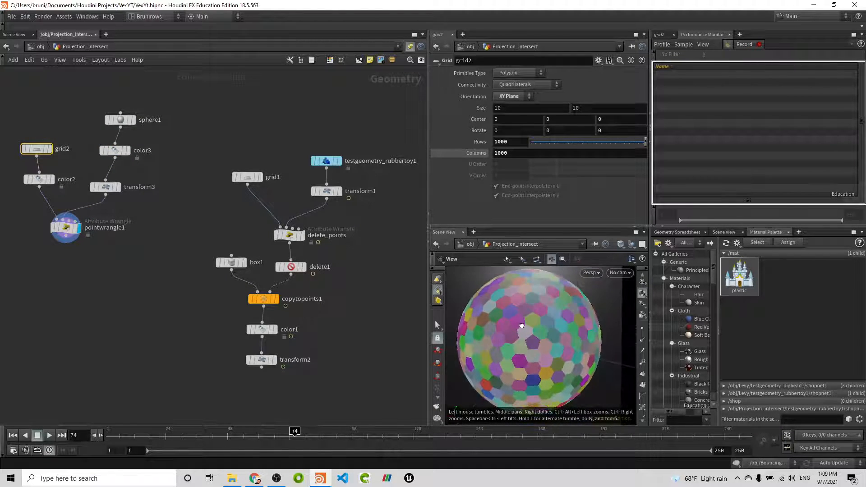
- Animate transform3's Y rotation with the expression ($FF / $FEND) * 1080
{"action": "left_click", "coordinate": [105, 187]}
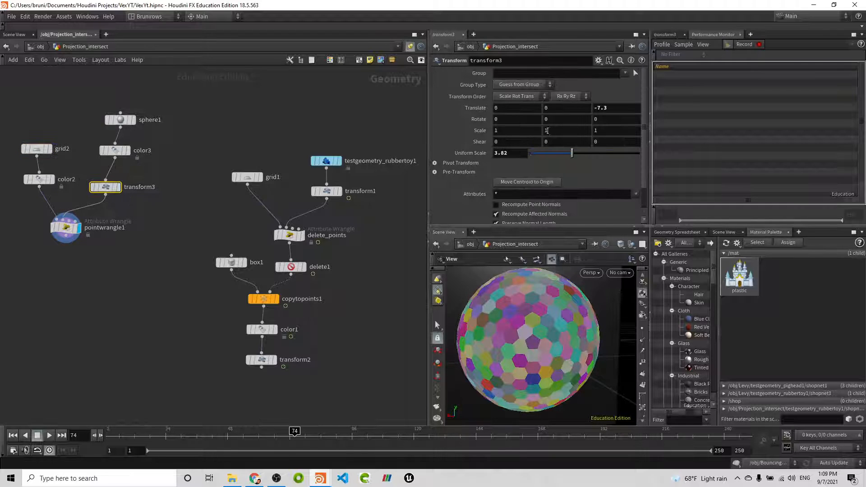
{"action": "left_click", "coordinate": [554, 121]}
{"action": "key", "text": "BackSpace"}
{"action": "type", "text": "$"}
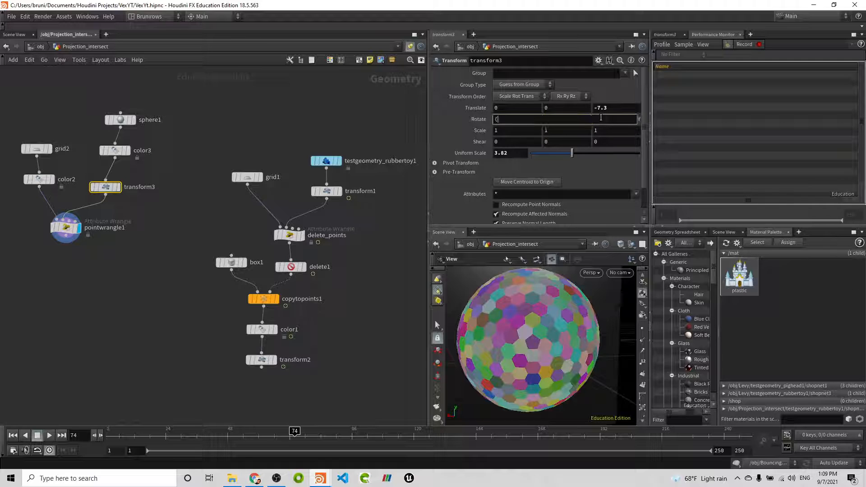
{"action": "type", "text": "$FF"}
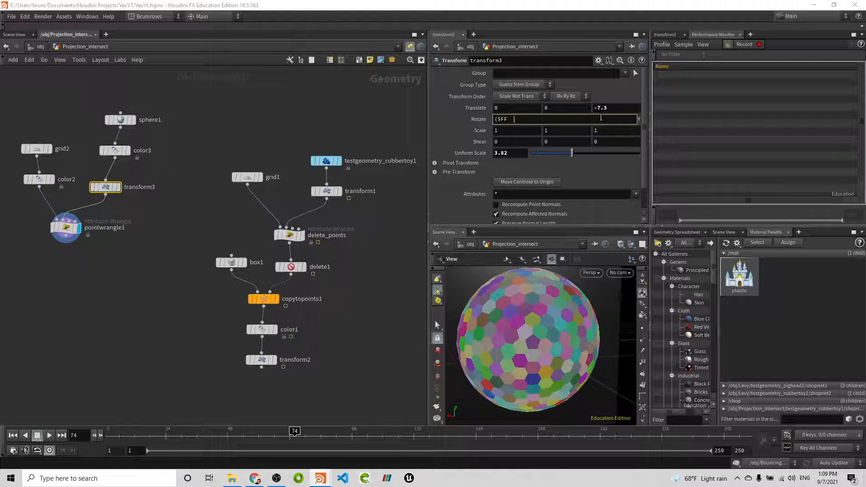
{"action": "type", "text": " / $FEND) * 1080"}
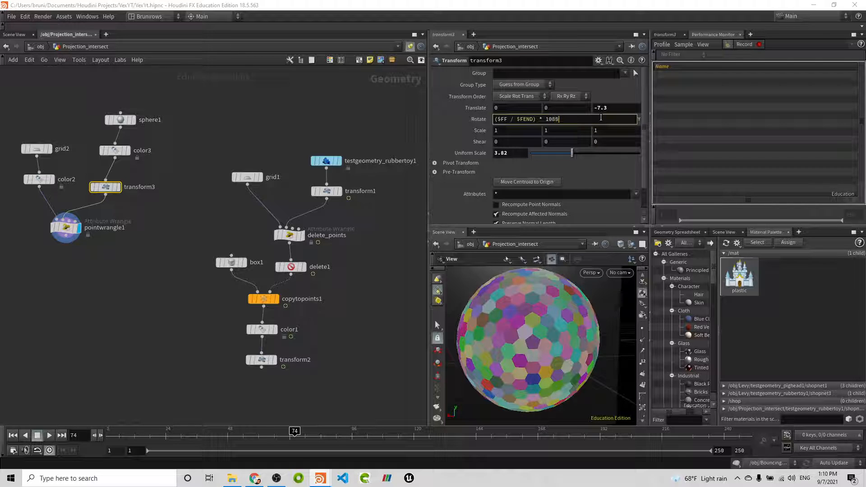
{"action": "key", "text": "Return"}
- Play the animation to examine the rotating sphere's colors projected on the grid, and stop playback
{"action": "left_click", "coordinate": [51, 436]}
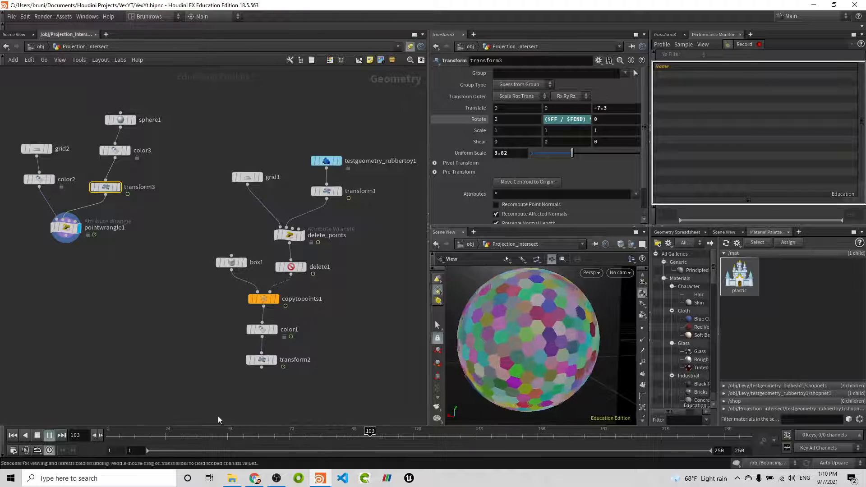
{"action": "mouse_move", "coordinate": [521, 350]}
{"action": "left_mouse_down"}
{"action": "mouse_move", "coordinate": [536, 344]}
{"action": "mouse_move", "coordinate": [513, 345]}
{"action": "left_mouse_up"}
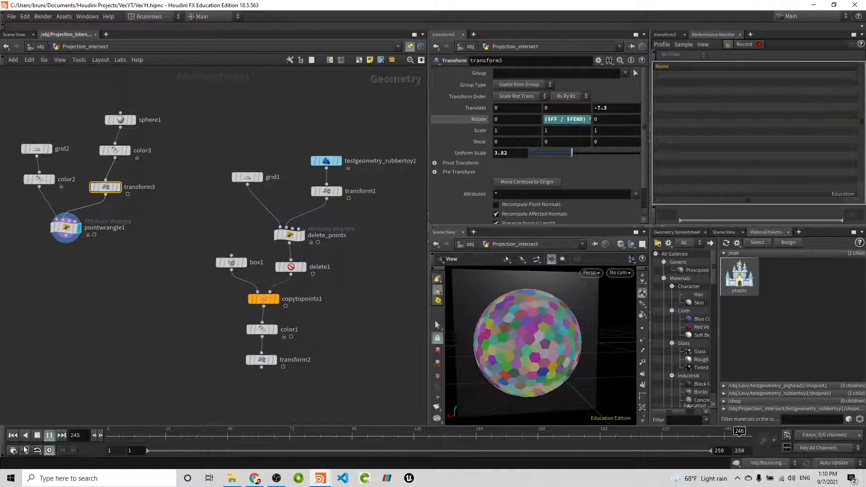
{"action": "left_click", "coordinate": [37, 436]}
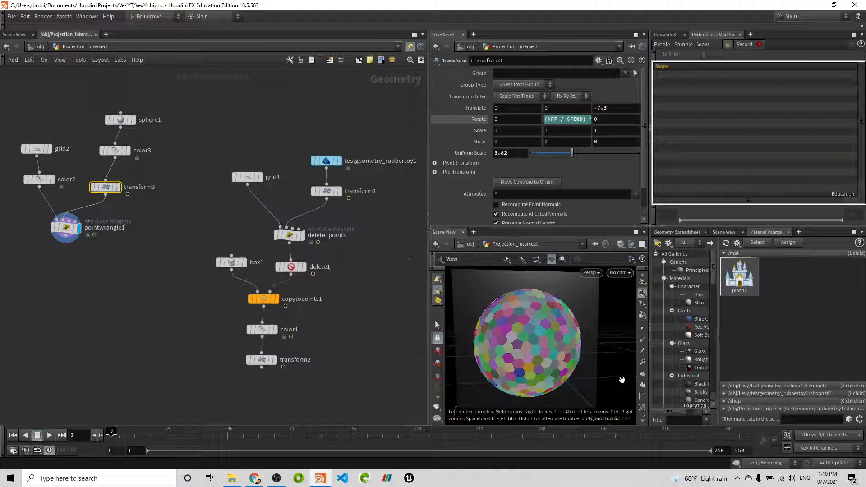
- Display the geometry points and compare the dense point spacing of color2's grid with the sparser points of transform3's colored sphere
{"action": "left_click", "coordinate": [642, 328]}
{"action": "scroll", "coordinate": [536, 344], "scroll_direction": "up", "scroll_amount": 12}
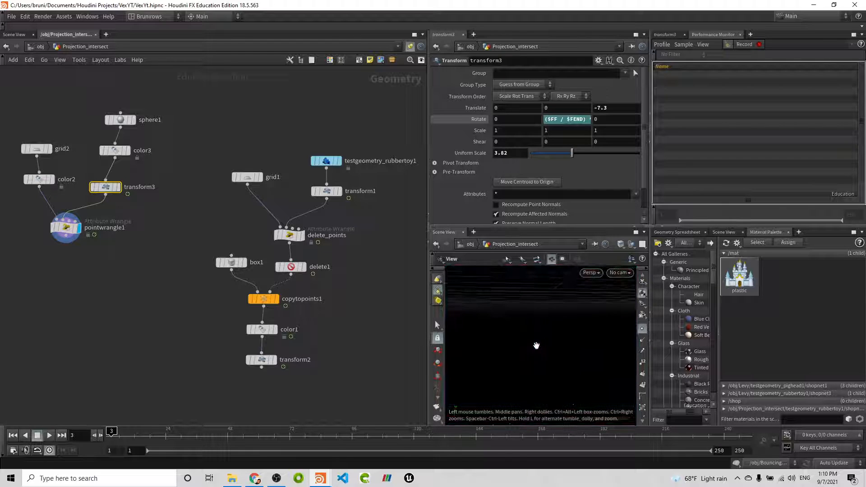
{"action": "scroll", "coordinate": [536, 344], "scroll_direction": "down", "scroll_amount": 5}
{"action": "left_click_drag", "start_coordinate": [527, 334], "coordinate": [483, 325]}
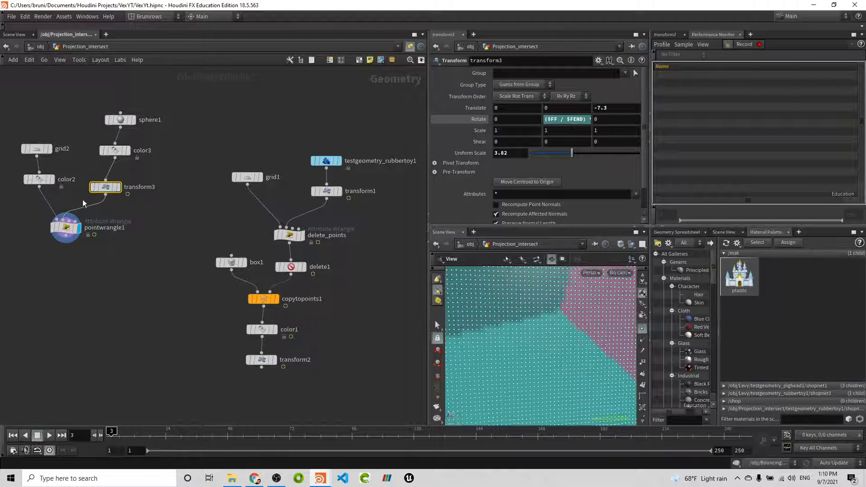
{"action": "scroll", "coordinate": [586, 344], "scroll_direction": "down", "scroll_amount": 10}
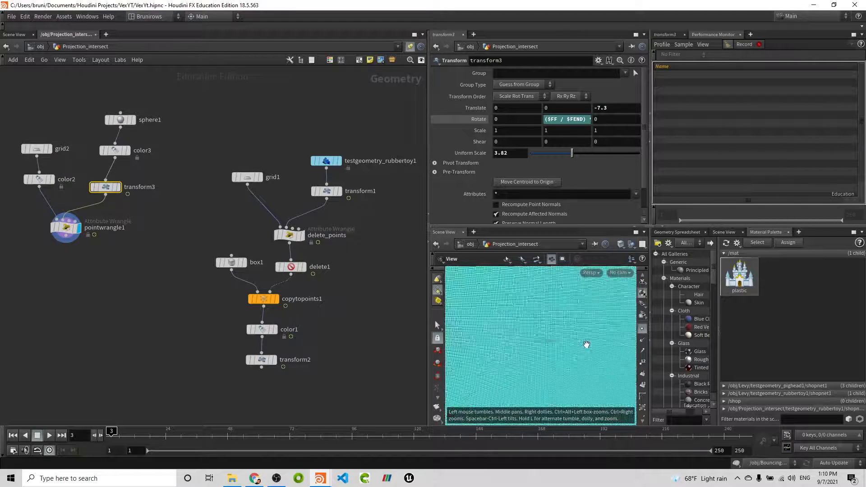
{"action": "left_click_drag", "start_coordinate": [578, 340], "coordinate": [536, 330]}
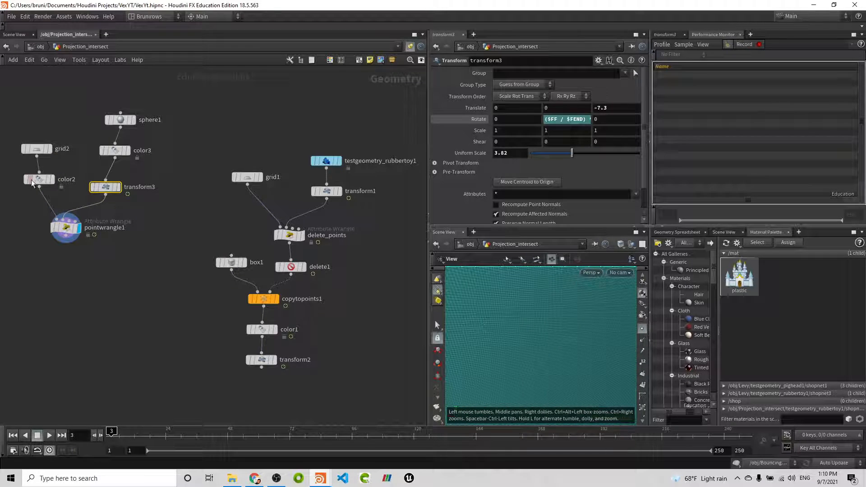
{"action": "left_click", "coordinate": [52, 180]}
{"action": "key", "text": "f"}
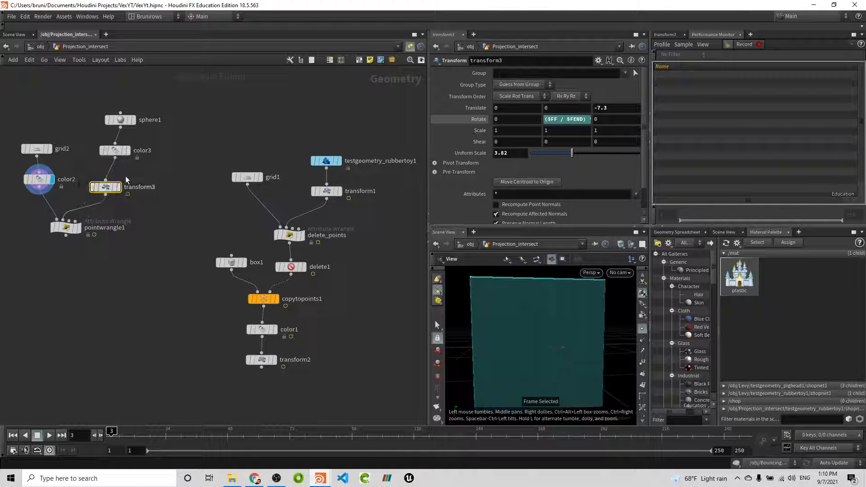
{"action": "left_click", "coordinate": [118, 187]}
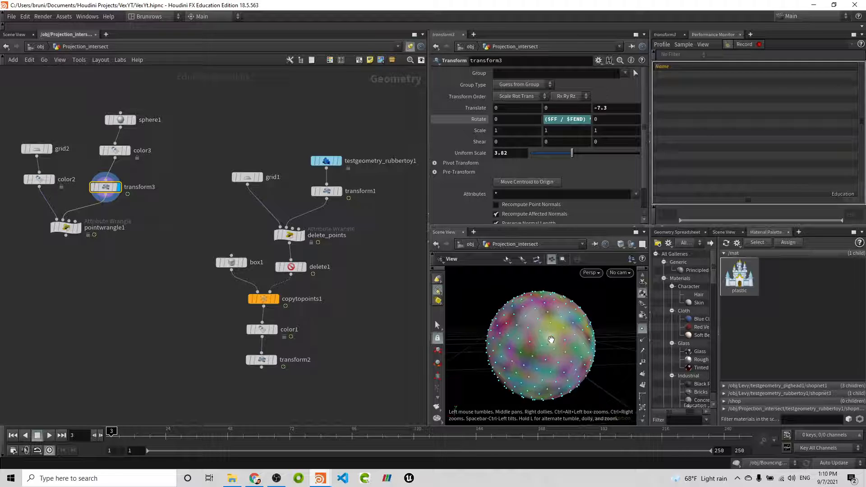
{"action": "scroll", "coordinate": [550, 337], "scroll_direction": "up", "scroll_amount": 5}
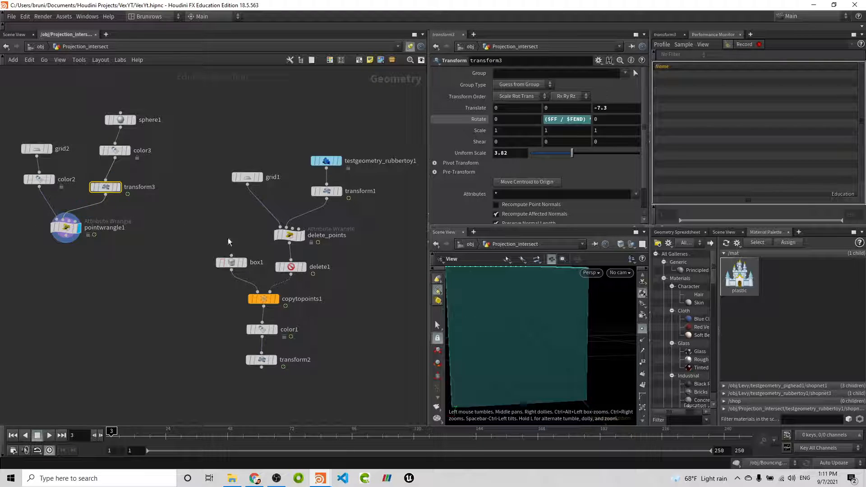
- Hide the point display and examine the sphere colors projected on the flat grid from different angles
{"action": "left_click", "coordinate": [642, 328]}
{"action": "scroll", "coordinate": [528, 331], "scroll_direction": "up", "scroll_amount": 3}
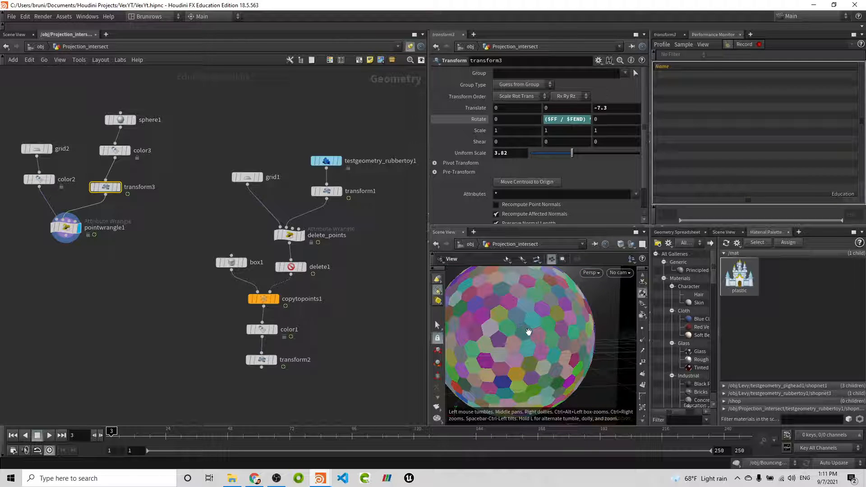
{"action": "left_click_drag", "start_coordinate": [528, 331], "coordinate": [529, 332]}
{"action": "scroll", "coordinate": [528, 332], "scroll_direction": "down", "scroll_amount": 2}
{"action": "middle_click_drag", "start_coordinate": [527, 330], "coordinate": [535, 334]}
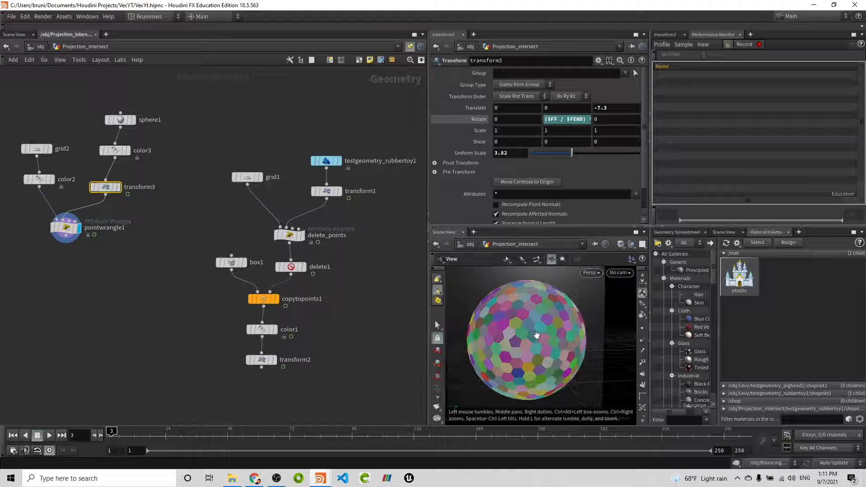
{"action": "mouse_move", "coordinate": [530, 351]}
{"action": "left_mouse_down"}
{"action": "mouse_move", "coordinate": [577, 353]}
{"action": "mouse_move", "coordinate": [537, 354]}
{"action": "left_mouse_up"}
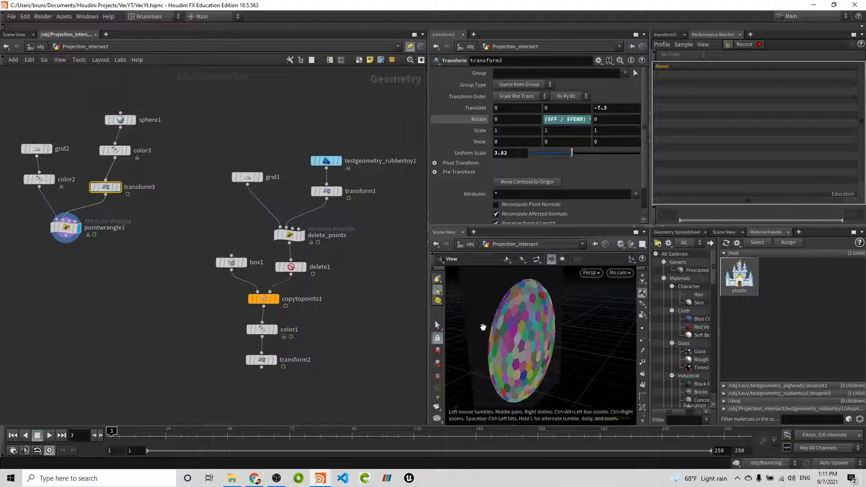
{"action": "left_click", "coordinate": [63, 228]}
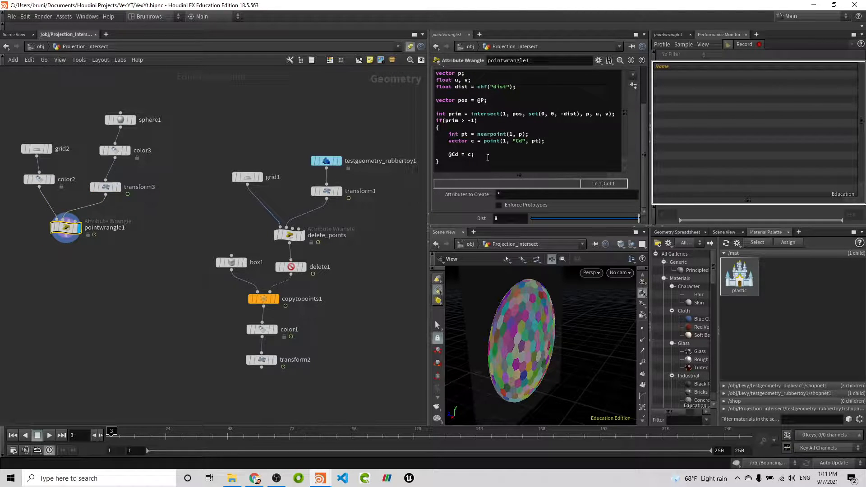
{"action": "key", "text": "Return"}
{"action": "type", "text": "@"}
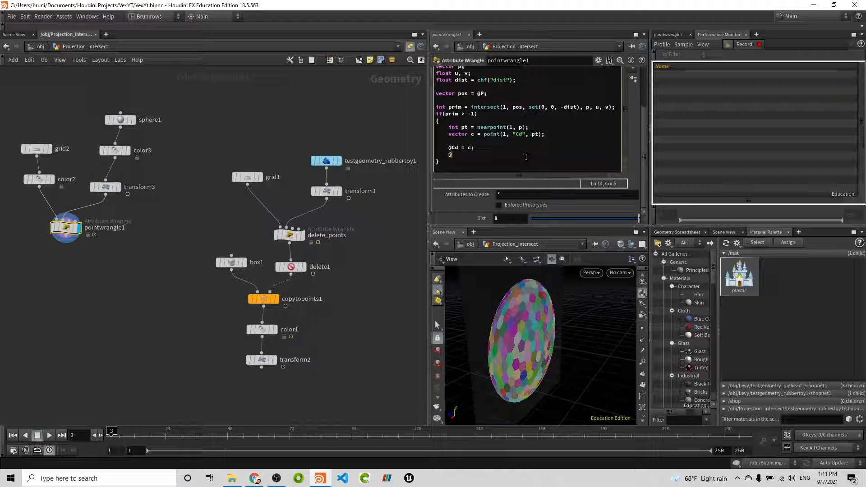
{"action": "type", "text": "p.Y"}
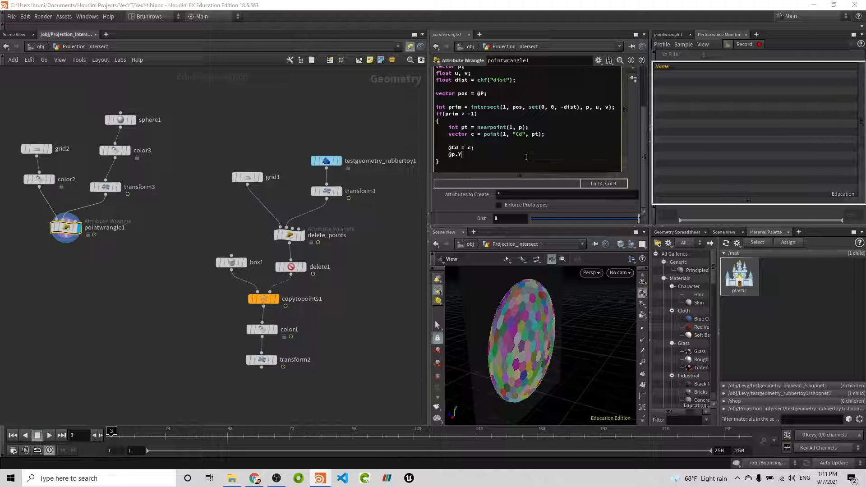
{"action": "type", "text": "P"}
{"action": "type", "text": "y"}
{"action": "key", "text": "BackSpace"}
{"action": "type", "text": "= chf(\"e"}
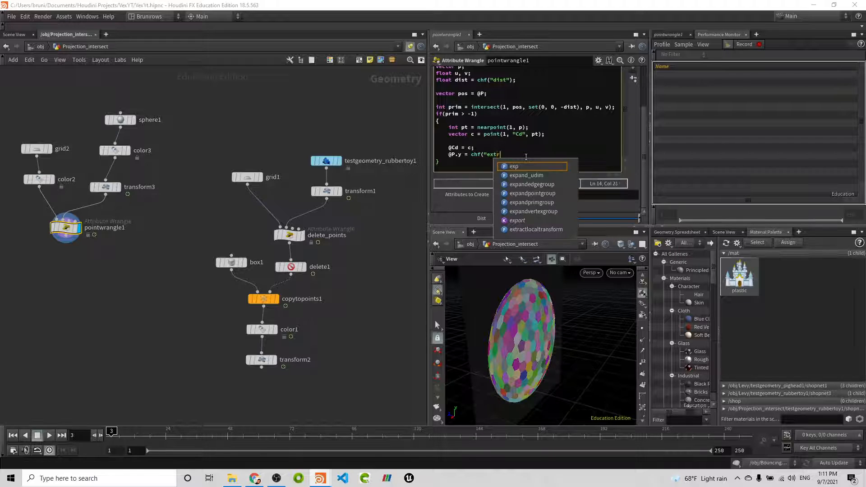
{"action": "key", "text": "BackSpace"}
{"action": "type", "text": "distance"}
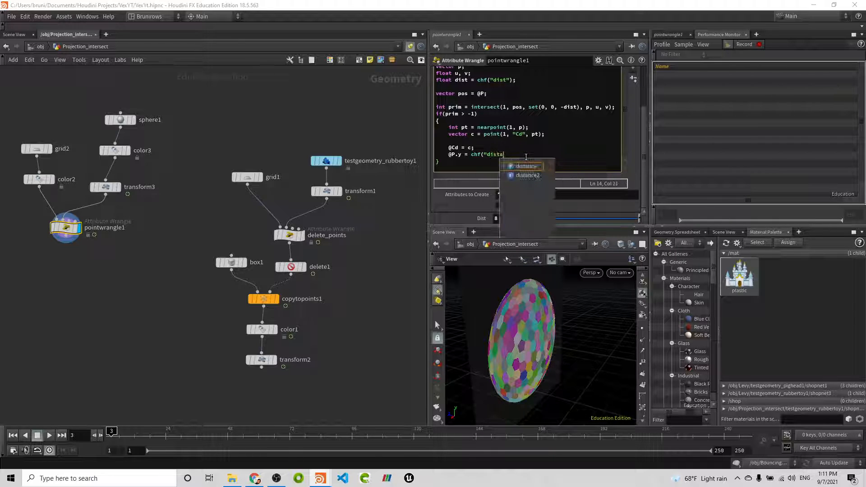
{"action": "key", "text": "BackSpace"}
{"action": "key", "text": "BackSpace"}
{"action": "key", "text": "BackSpace"}
{"action": "key", "text": "BackSpace"}
{"action": "key", "text": "BackSpace"}
{"action": "type", "text": "extrude\");"}
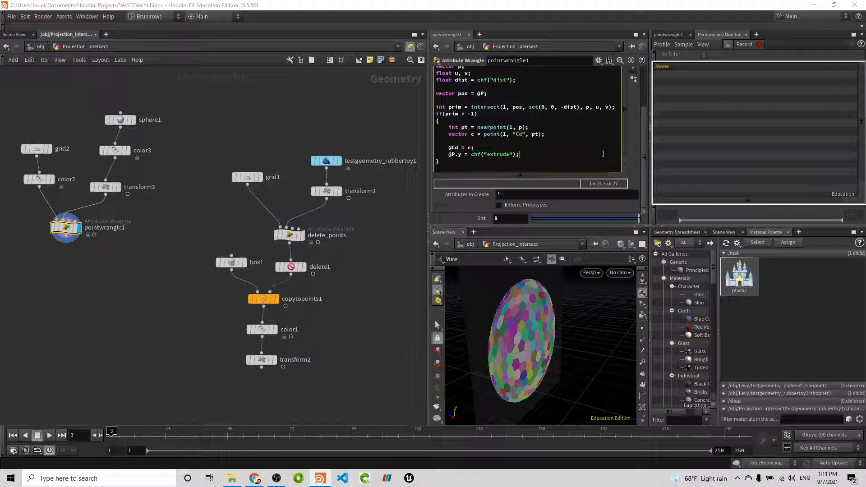
{"action": "left_click", "coordinate": [633, 79]}
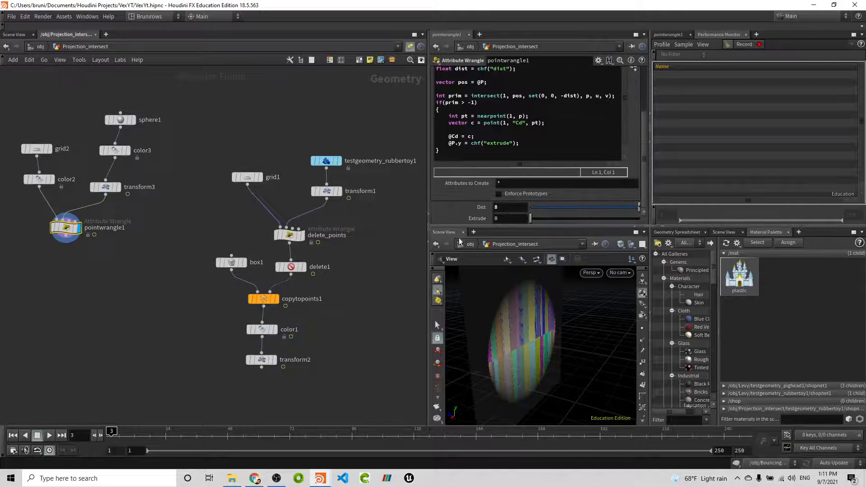
- Change the extrude line to assign @P.z, set Extrude to 0.822 and inspect the displaced sphere area on the grid
{"action": "left_click_drag", "start_coordinate": [566, 219], "coordinate": [568, 219]}
{"action": "left_click", "coordinate": [463, 144]}
{"action": "key", "text": "Left"}
{"action": "key", "text": "BackSpace"}
{"action": "type", "text": "z"}
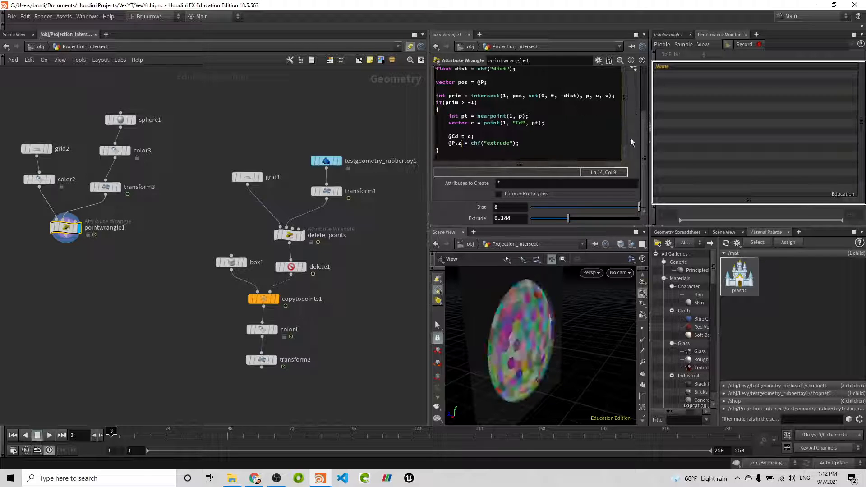
{"action": "left_click_drag", "start_coordinate": [567, 219], "coordinate": [618, 218]}
{"action": "left_click_drag", "start_coordinate": [519, 320], "coordinate": [453, 361]}
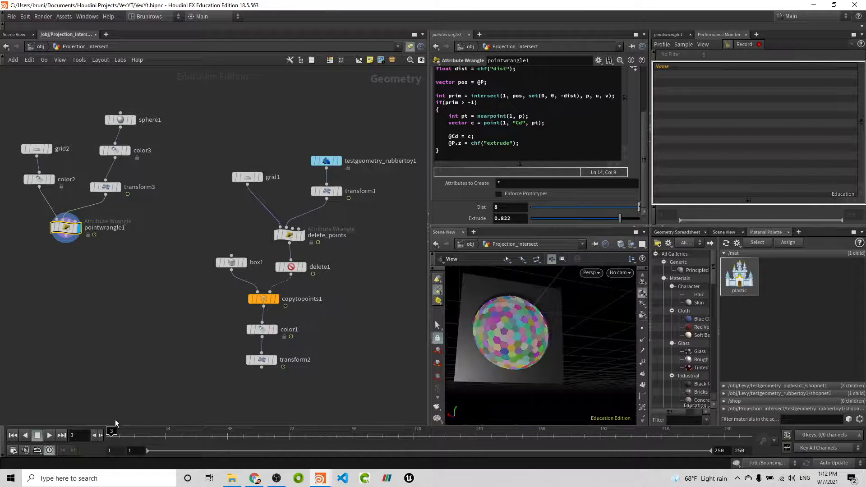
{"action": "left_click_drag", "start_coordinate": [505, 329], "coordinate": [545, 338]}
{"action": "scroll", "coordinate": [545, 337], "scroll_direction": "up", "scroll_amount": 8}
{"action": "scroll", "coordinate": [545, 336], "scroll_direction": "down", "scroll_amount": 10}
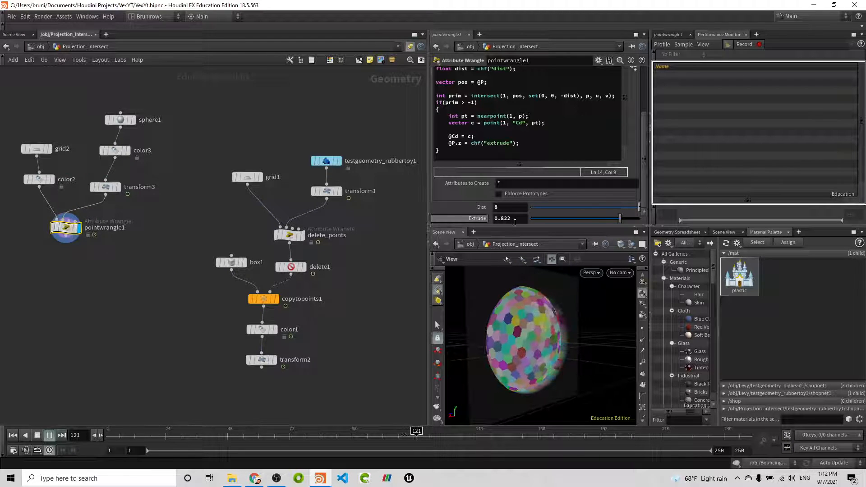
- Remove the @P.z extrude line and the Extrude parameter from pointwrangle1
{"action": "triple_click", "coordinate": [482, 143]}
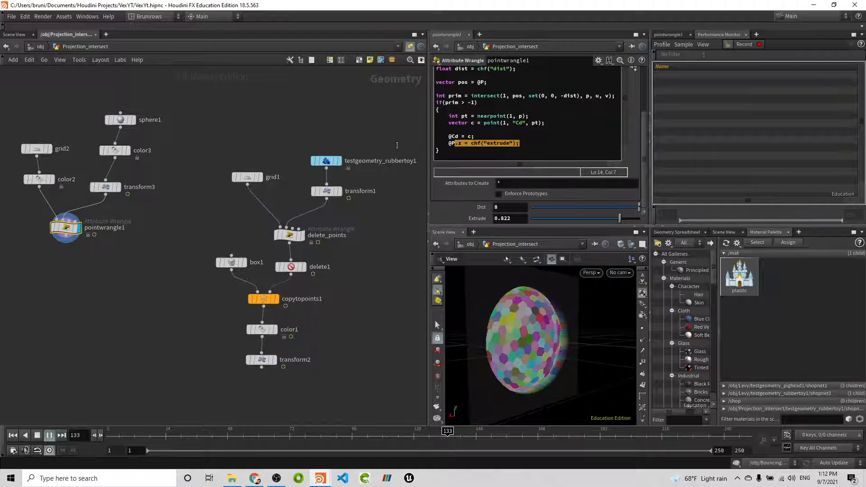
{"action": "key", "text": "BackSpace"}
{"action": "key", "text": "BackSpace"}
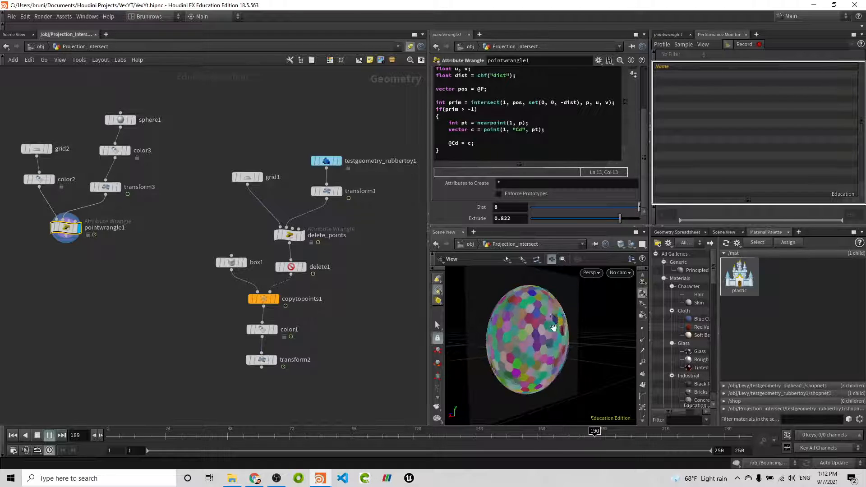
{"action": "left_click_drag", "start_coordinate": [547, 330], "coordinate": [577, 339]}
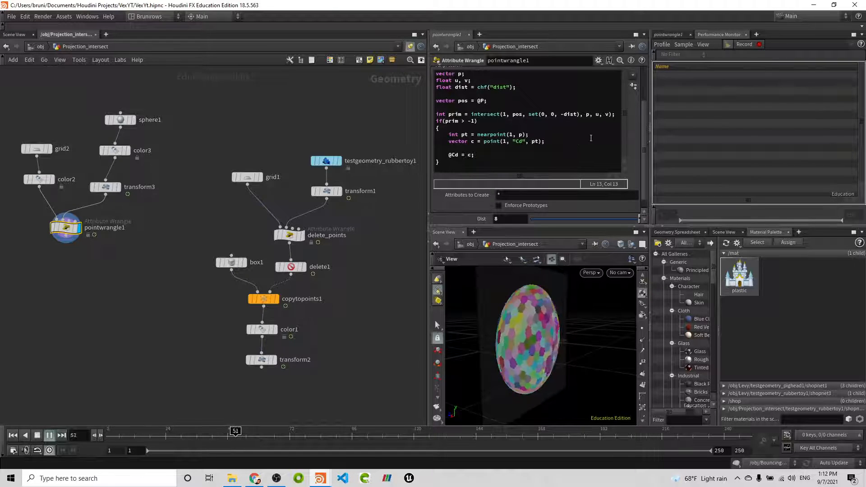
- Add the line vector pp = @P * chf("scale"); below the vector c line in pointwrangle1's if block
{"action": "left_click", "coordinate": [613, 142]}
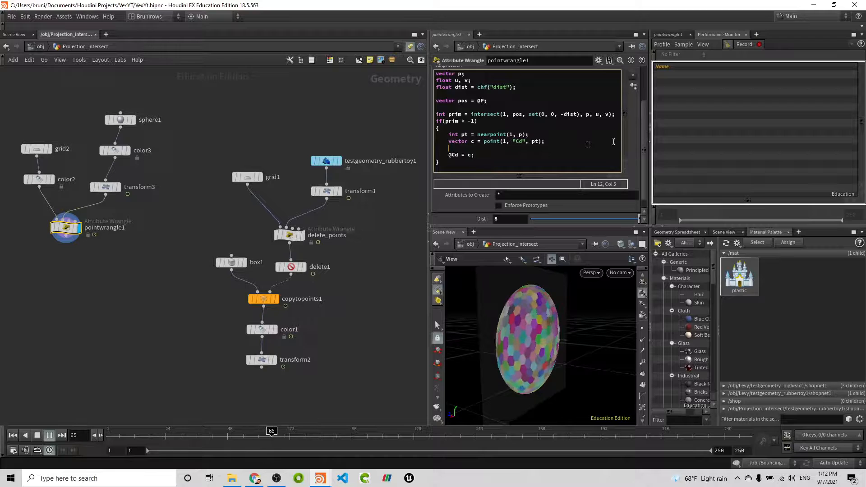
{"action": "left_click", "coordinate": [583, 141]}
{"action": "key", "text": "Return"}
{"action": "key", "text": "Return"}
{"action": "type", "text": "vector"}
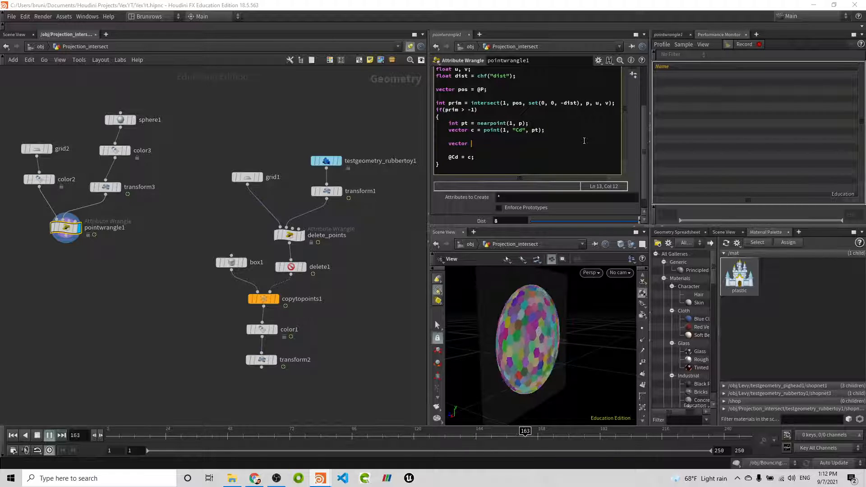
{"action": "type", "text": "pp"}
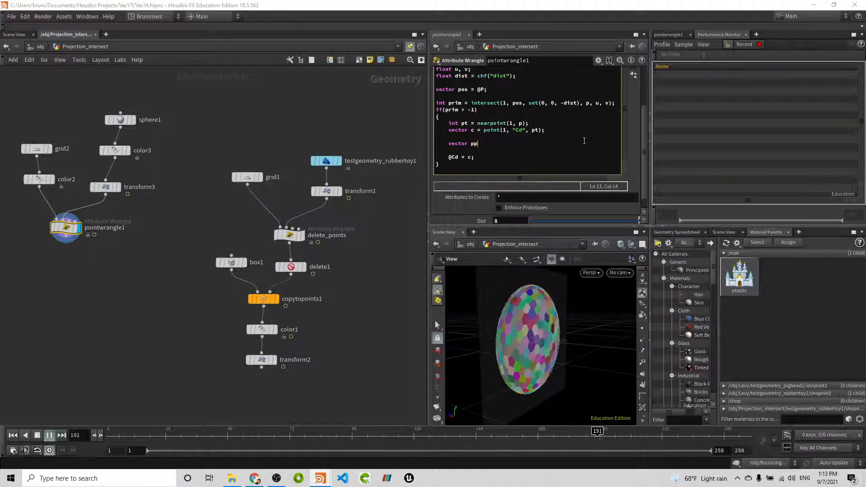
{"action": "type", "text": " ="}
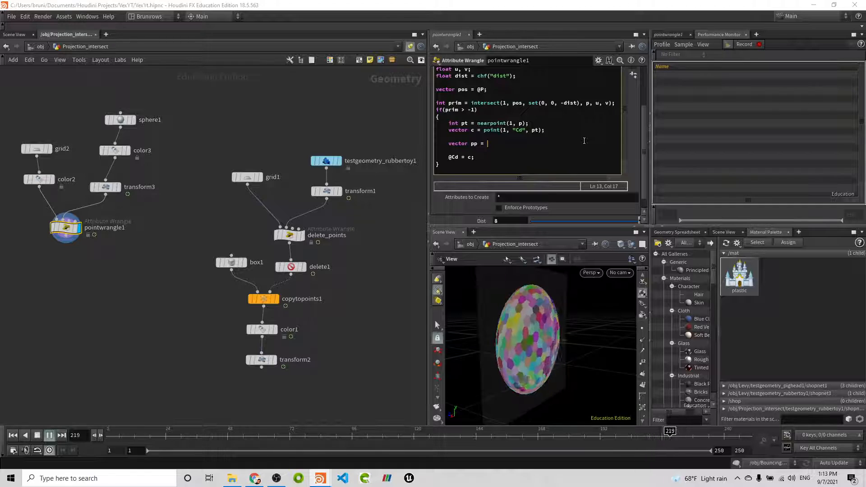
{"action": "type", "text": " no"}
{"action": "key", "text": "BackSpace"}
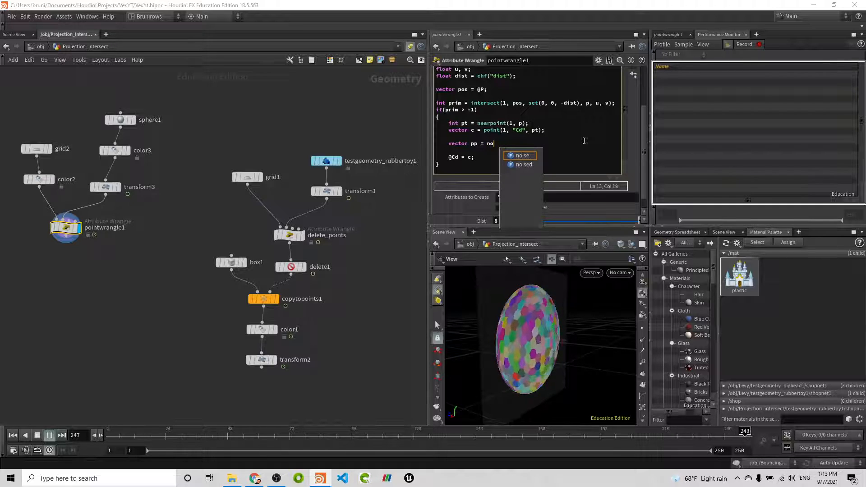
{"action": "key", "text": "BackSpace"}
{"action": "type", "text": "@"}
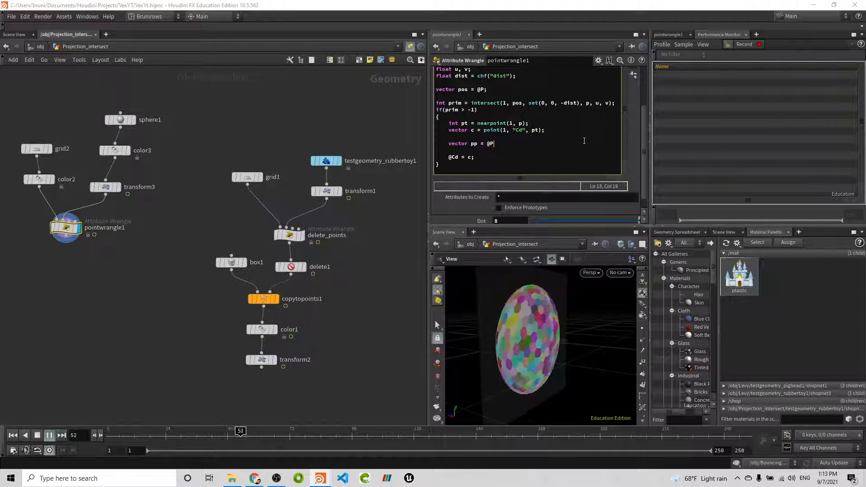
{"action": "type", "text": "P * chf("}
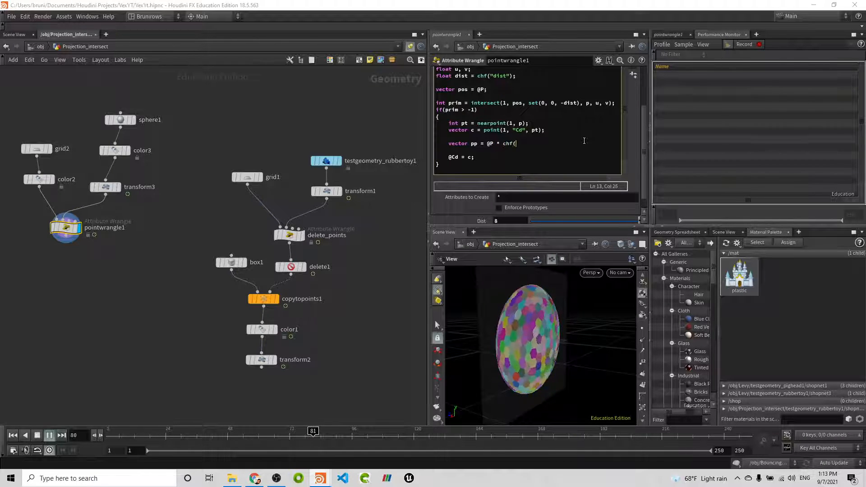
{"action": "type", "text": "\"scale\");"}
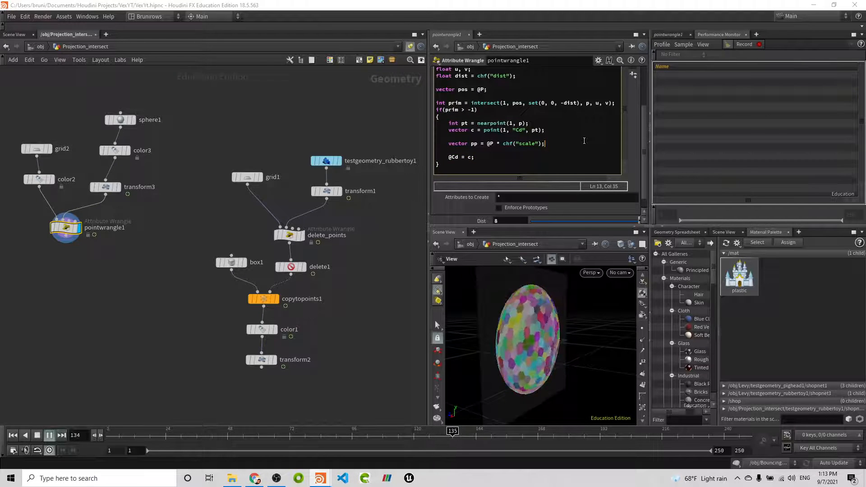
- Add the line vector4 ppp = set(pp.x, pp.y, pp.z, chf("time")); below the vector pp line in pointwrangle1's code
{"action": "key", "text": "Return"}
{"action": "type", "text": "vector4 ppp = "}
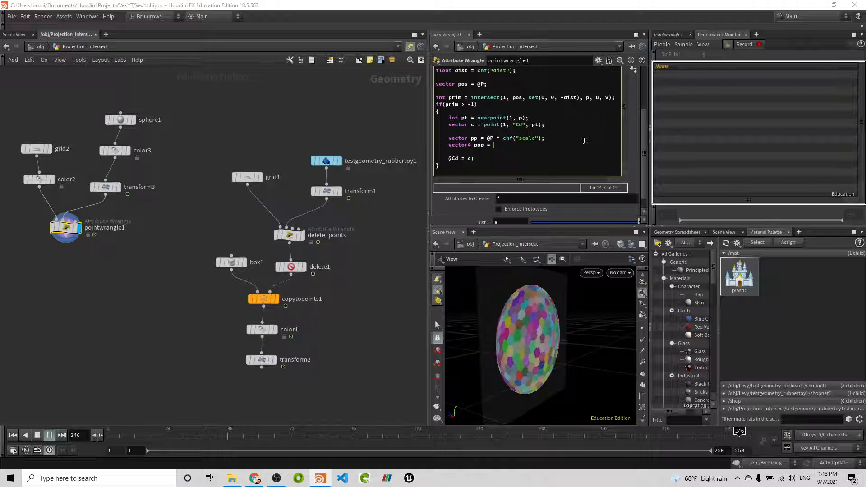
{"action": "type", "text": "set("}
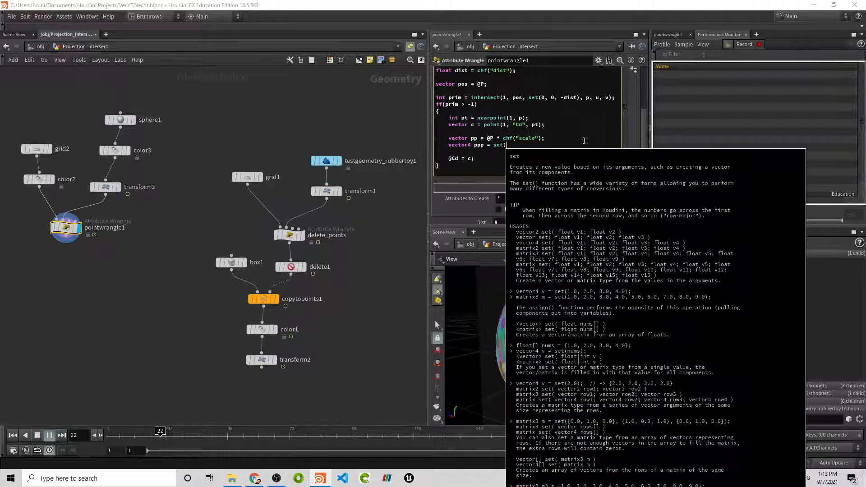
{"action": "type", "text": "pp.x"}
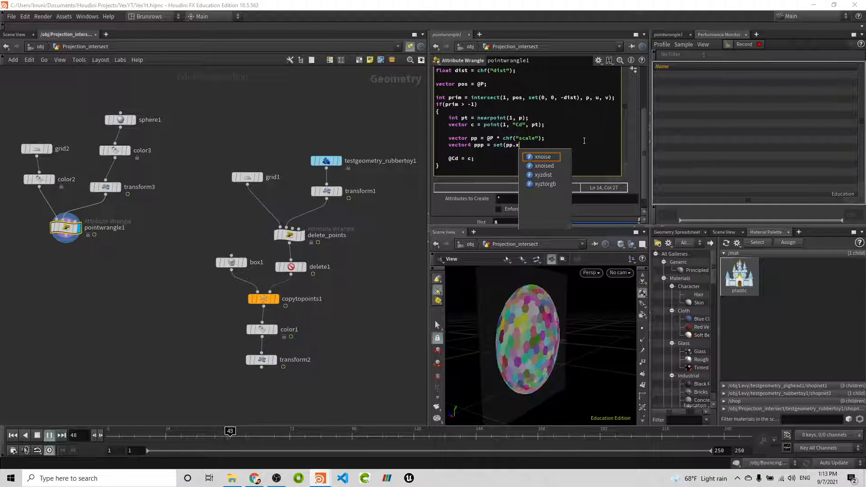
{"action": "type", "text": "  pp.y, pp.z,"}
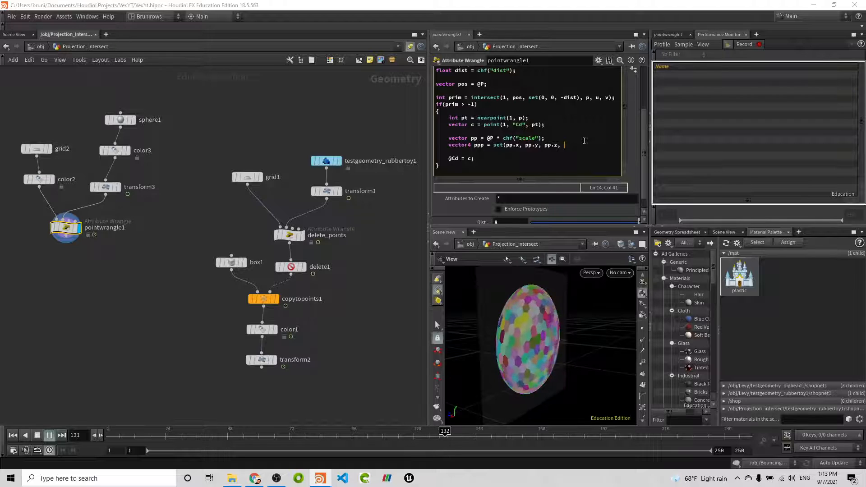
{"action": "type", "text": "chf(\"time\"));"}
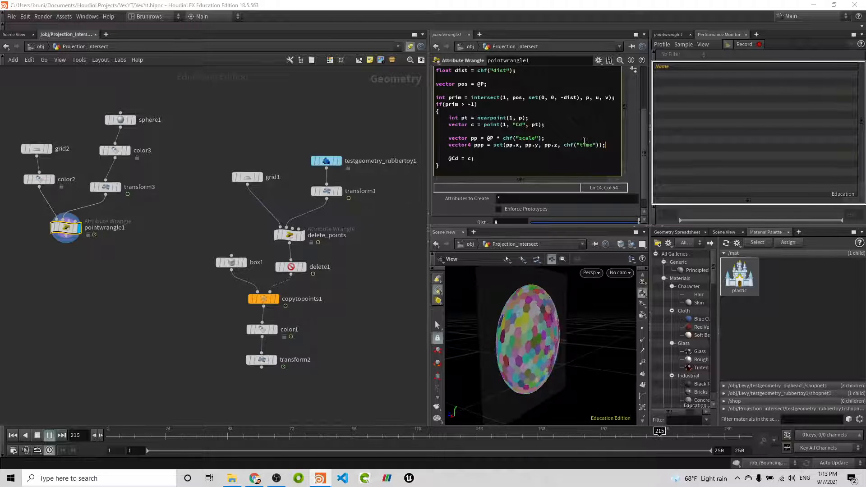
- Add the line float z = noise(ppp); below the vector4 ppp line
{"action": "key", "text": "Return"}
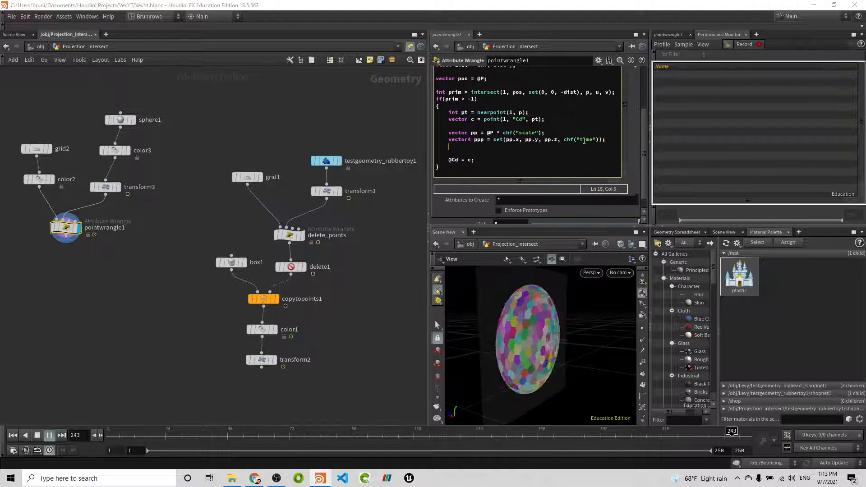
{"action": "type", "text": "float"}
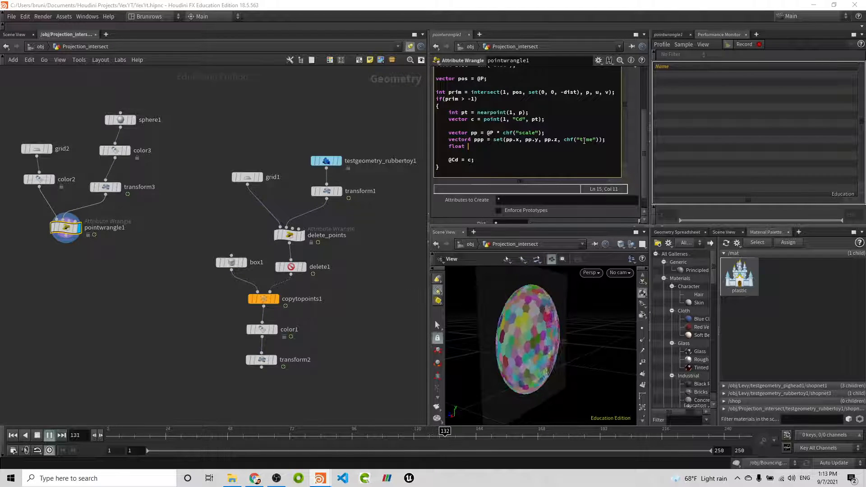
{"action": "type", "text": "z"}
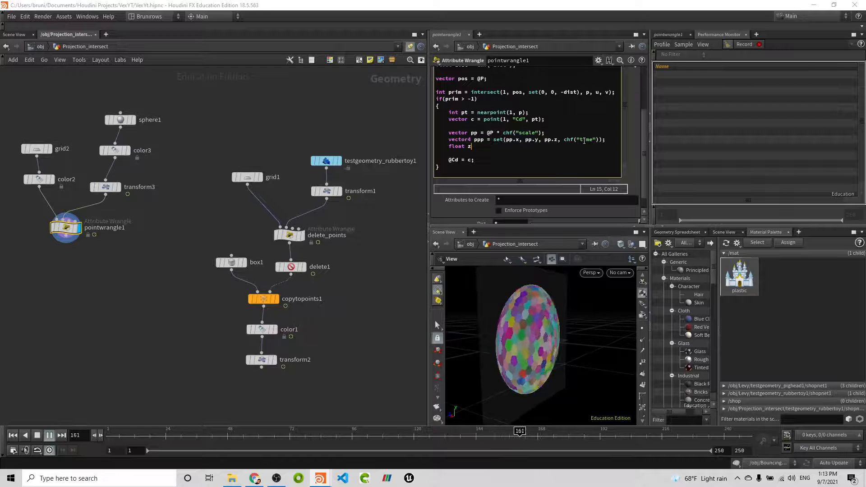
{"action": "type", "text": " ="}
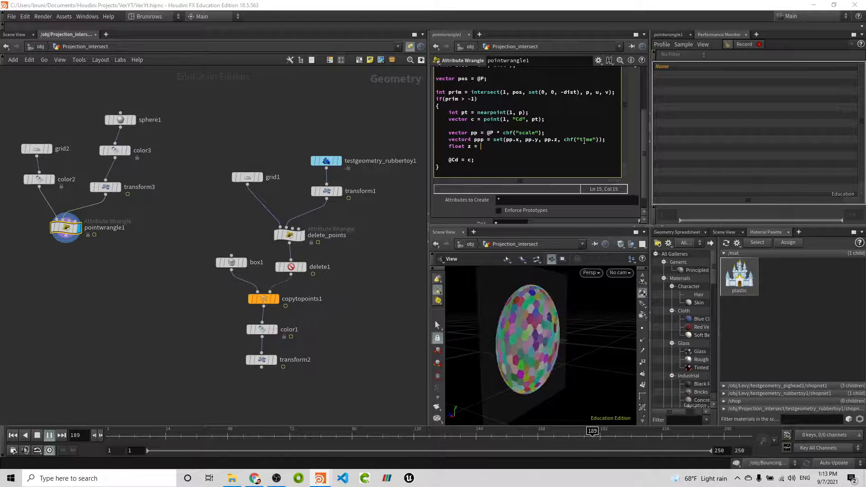
{"action": "type", "text": " noise("}
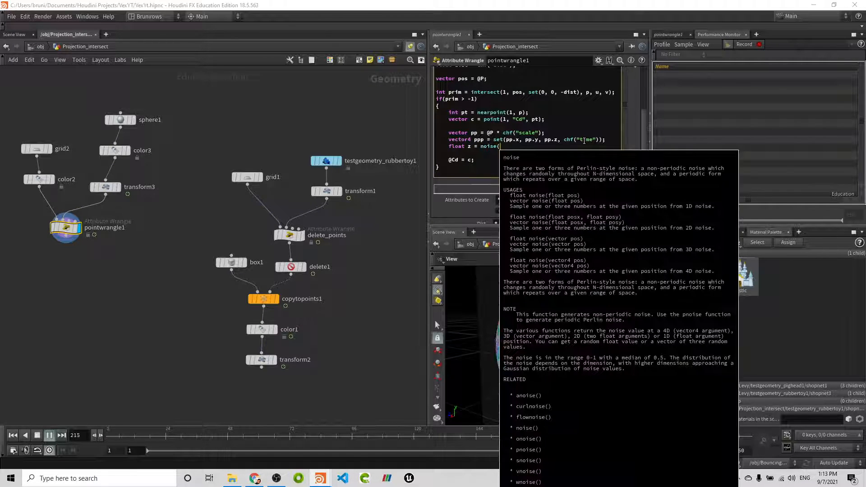
{"action": "type", "text": "ppp);"}
- Add the line vector cd = noise(ppp); below the float z line
{"action": "key", "text": "Return"}
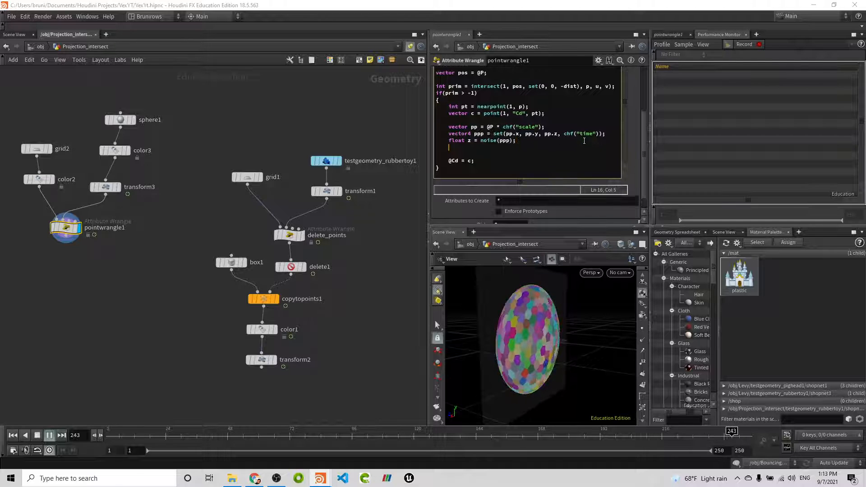
{"action": "type", "text": "vector "}
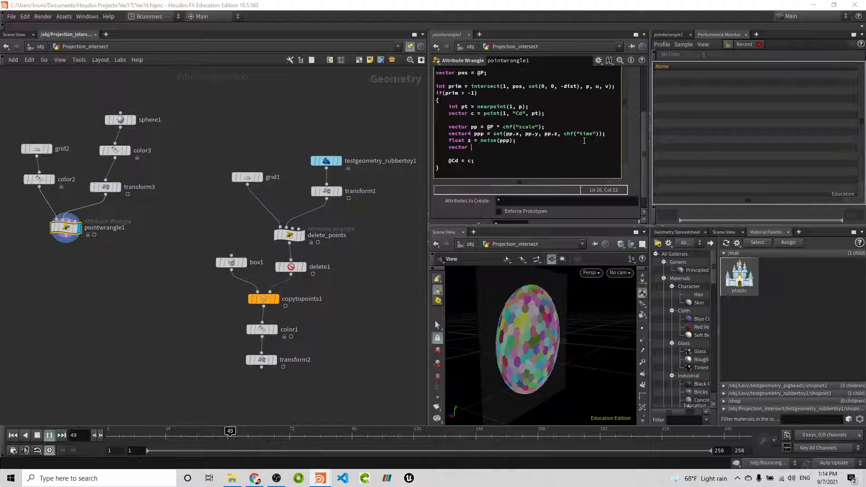
{"action": "type", "text": "cd = noise(ppp);"}
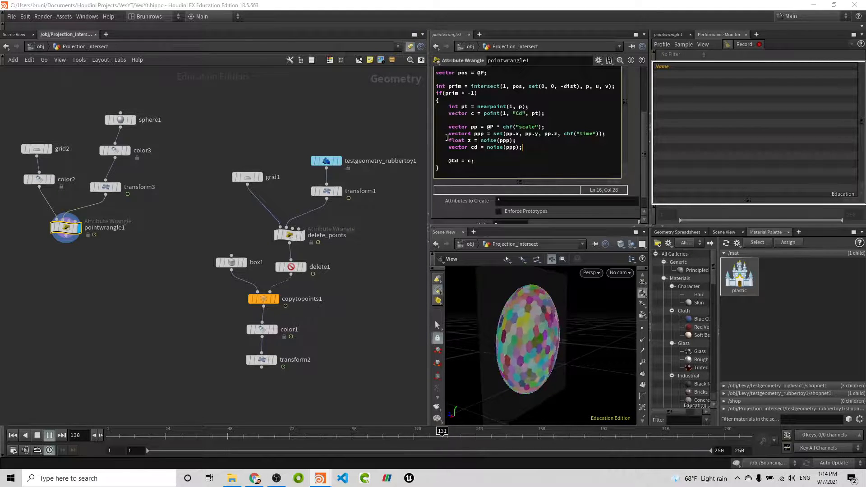
{"action": "double_click", "coordinate": [458, 148]}
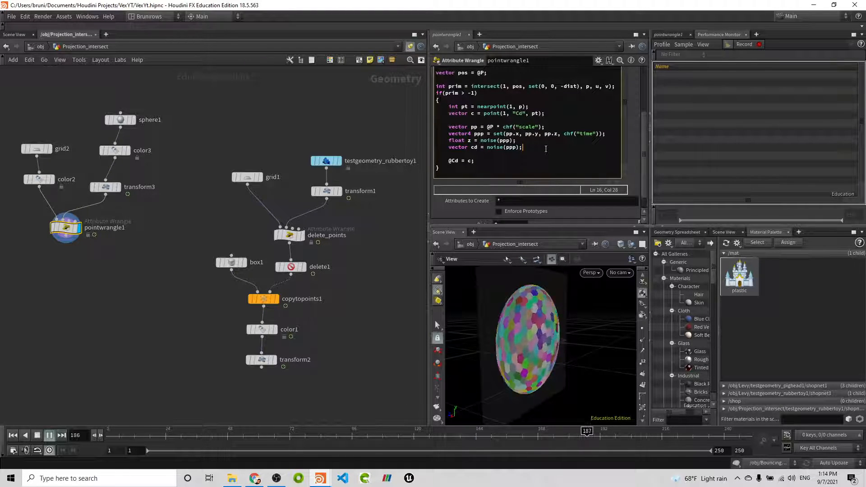
{"action": "left_click_drag", "start_coordinate": [485, 161], "coordinate": [448, 162]}
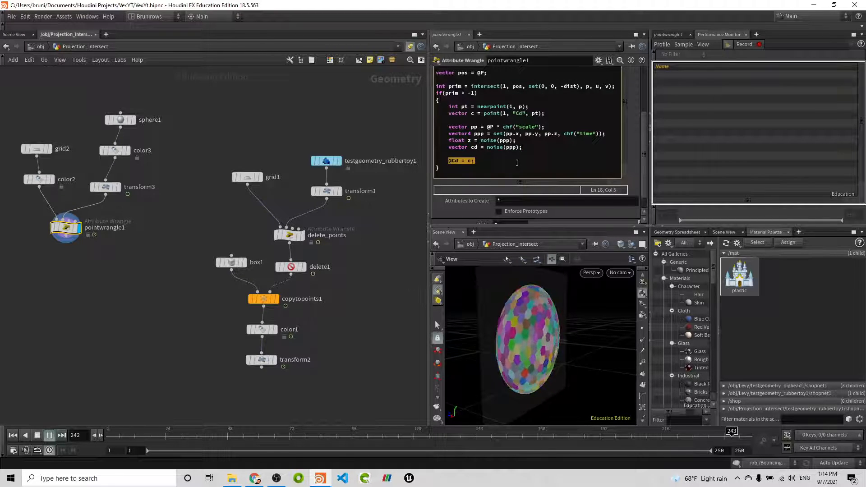
{"action": "type", "text": "f"}
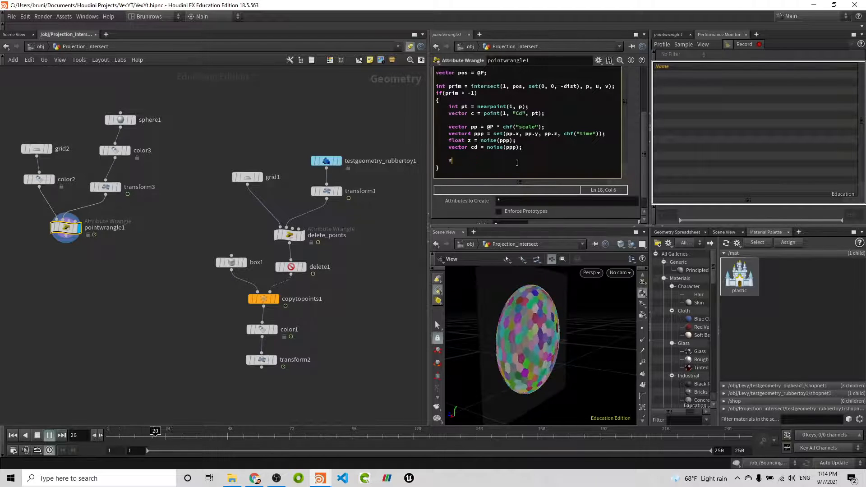
{"action": "type", "text": "@val"}
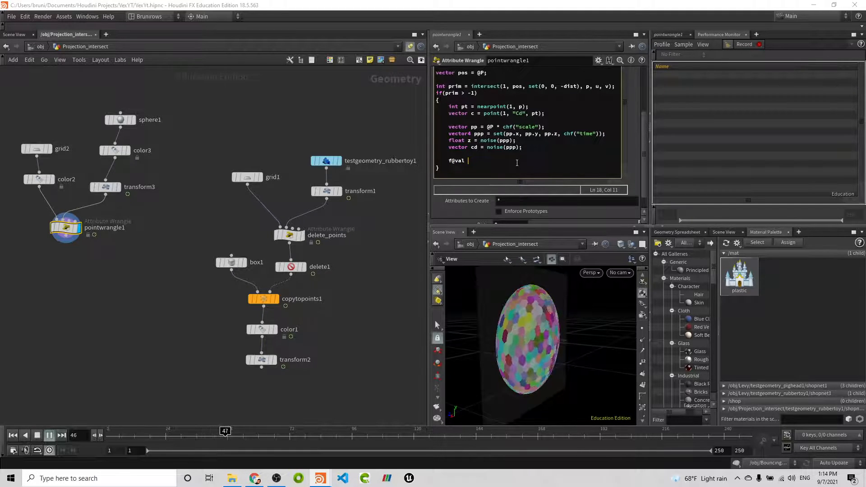
{"action": "key", "text": "BackSpace"}
{"action": "key", "text": "BackSpace"}
{"action": "key", "text": "BackSpace"}
{"action": "key", "text": "BackSpace"}
{"action": "key", "text": "BackSpace"}
{"action": "key", "text": "BackSpace"}
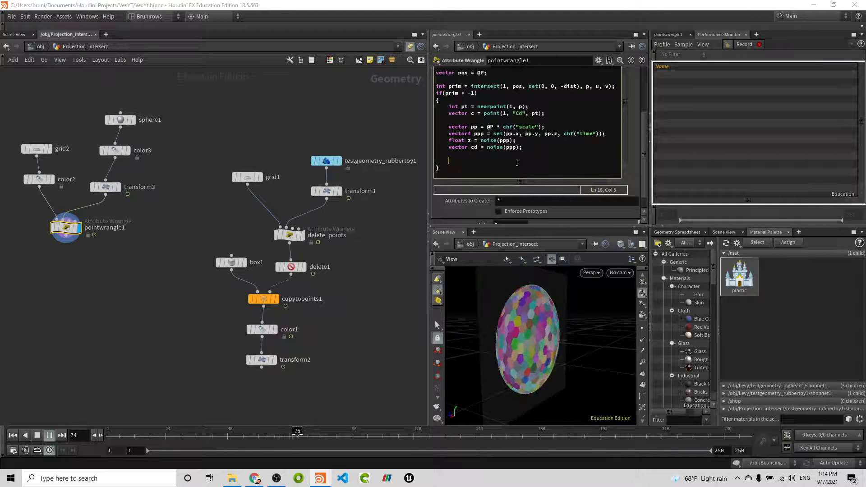
{"action": "type", "text": "val "}
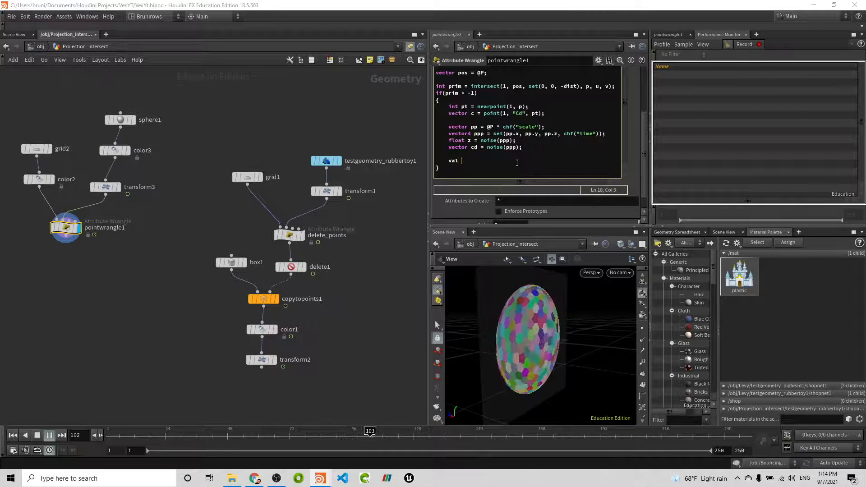
{"action": "type", "text": "= fit(val,"}
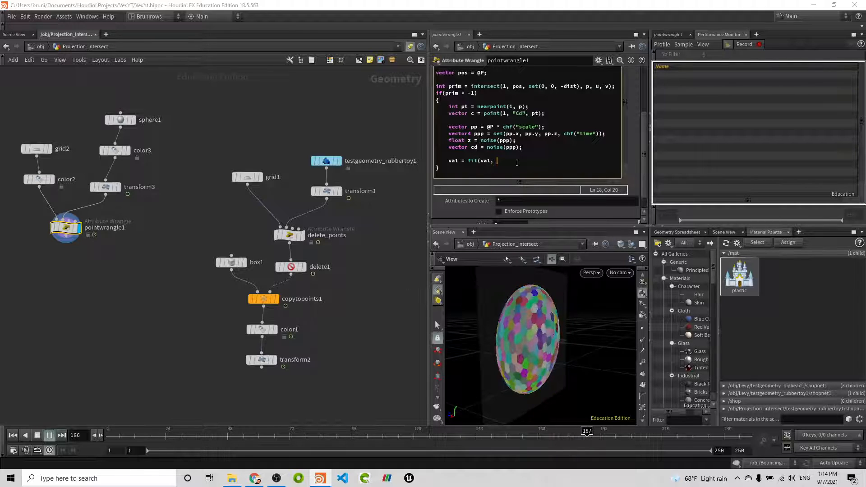
{"action": "type", "text": "0"}
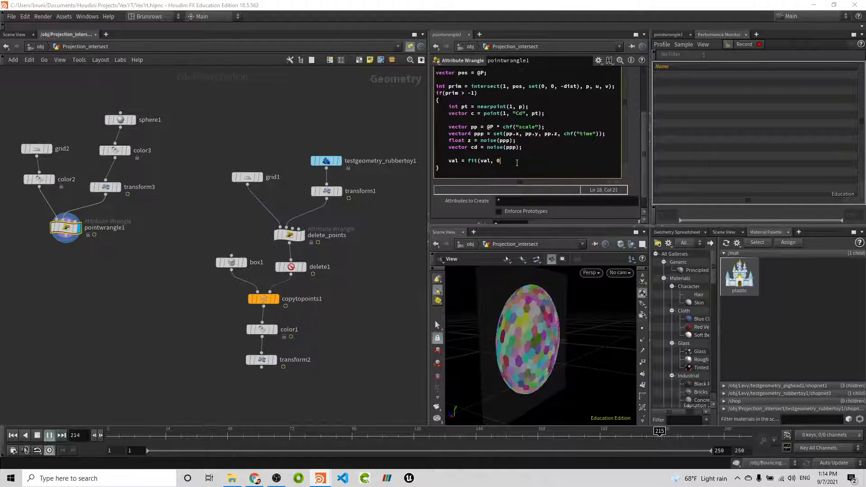
{"action": "type", "text": ".2, 0.8, 0, 1);"}
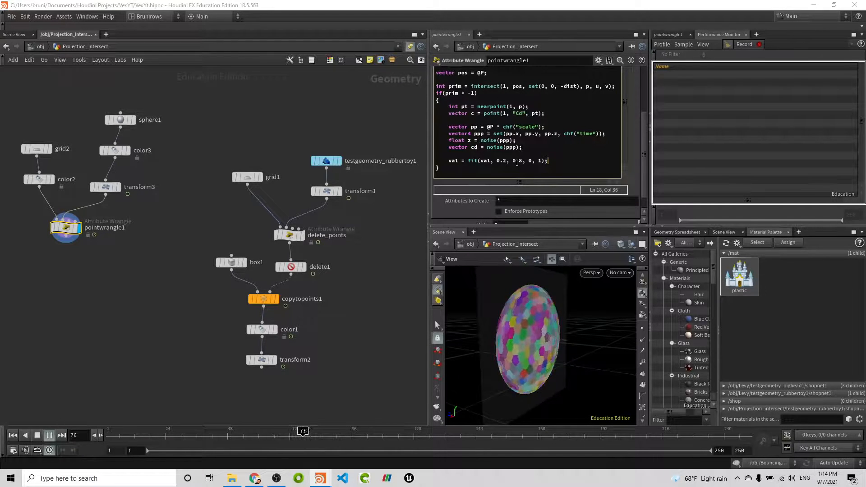
- Add the lines val *= chf("depth"); and @P.z = val; below the fit line and apply the code
{"action": "key", "text": "Return"}
{"action": "type", "text": "val *= chf("}
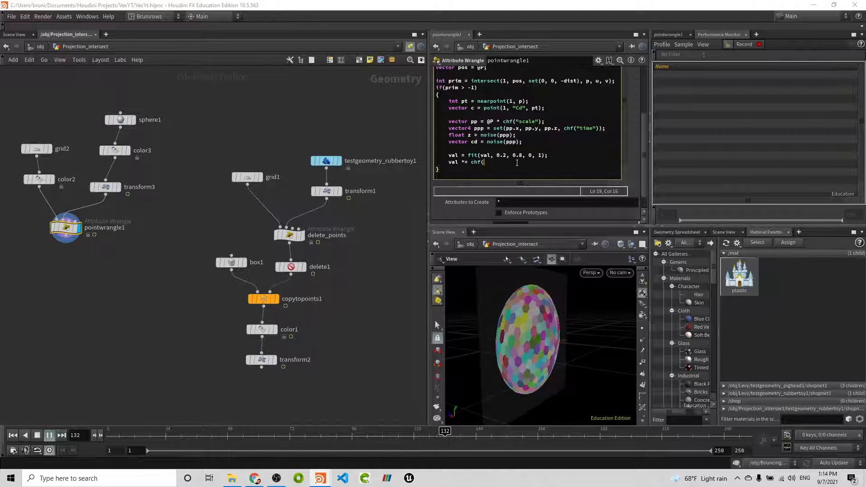
{"action": "type", "text": "\"depth\")"}
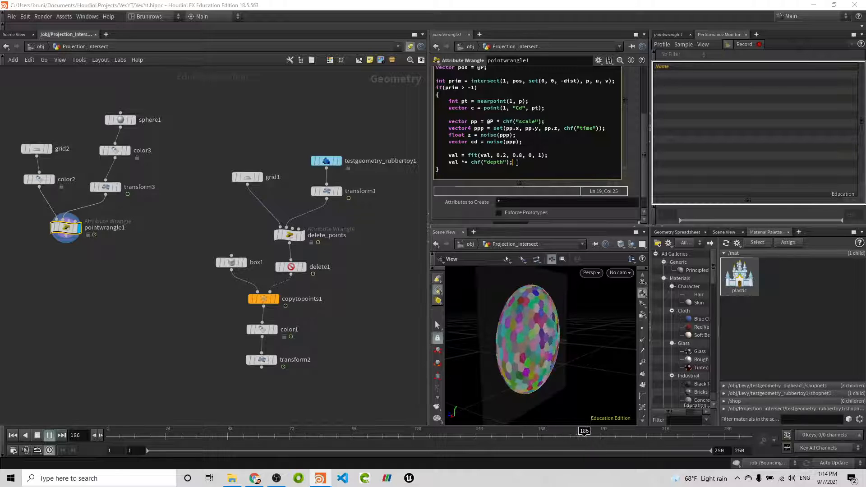
{"action": "type", "text": ";"}
{"action": "key", "text": "Return"}
{"action": "type", "text": "@P.z = val;"}
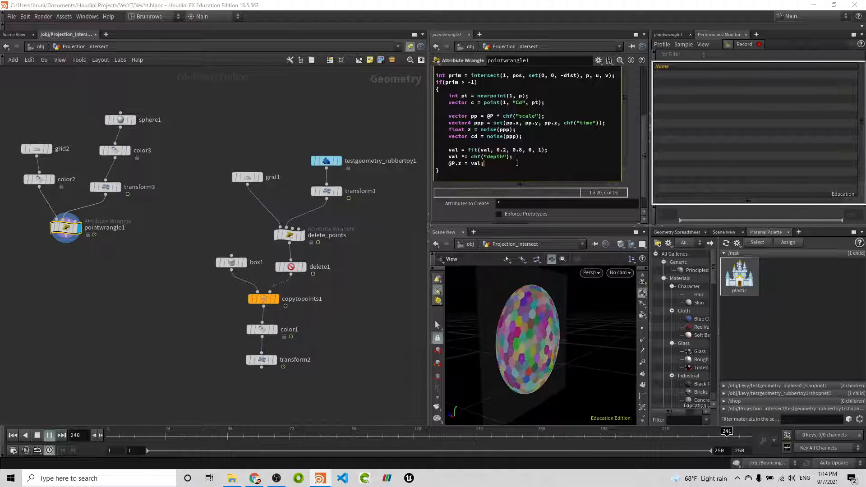
{"action": "left_click", "coordinate": [634, 131]}
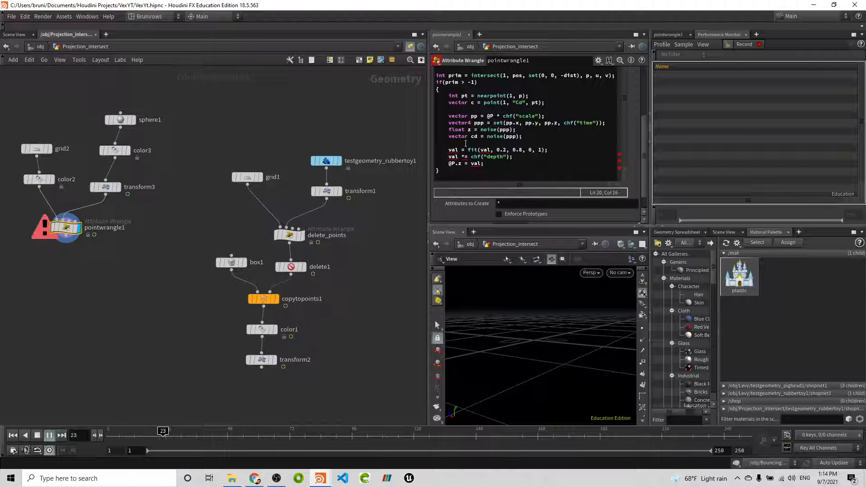
- Replace both val names in the fit line with z so it reads z = fit(z, 0.2, 0.8, 0, 1);
{"action": "double_click", "coordinate": [453, 150]}
{"action": "type", "text": "z"}
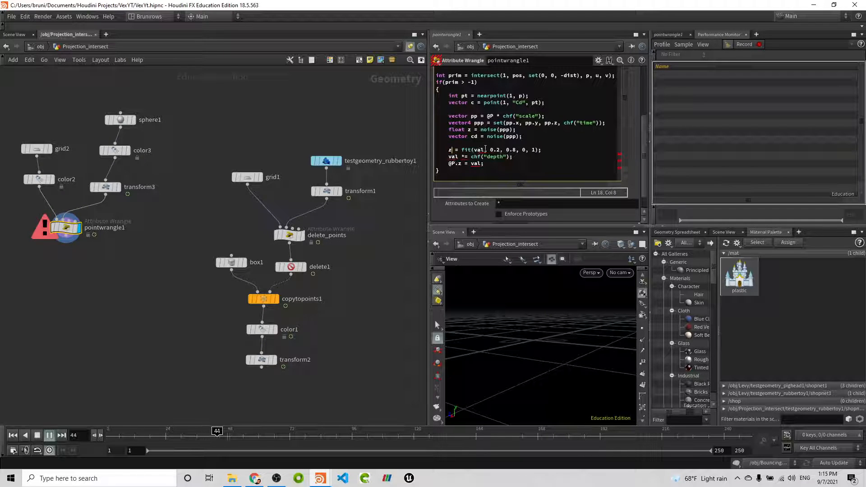
{"action": "left_click_drag", "start_coordinate": [488, 150], "coordinate": [460, 150]}
{"action": "type", "text": "z"}
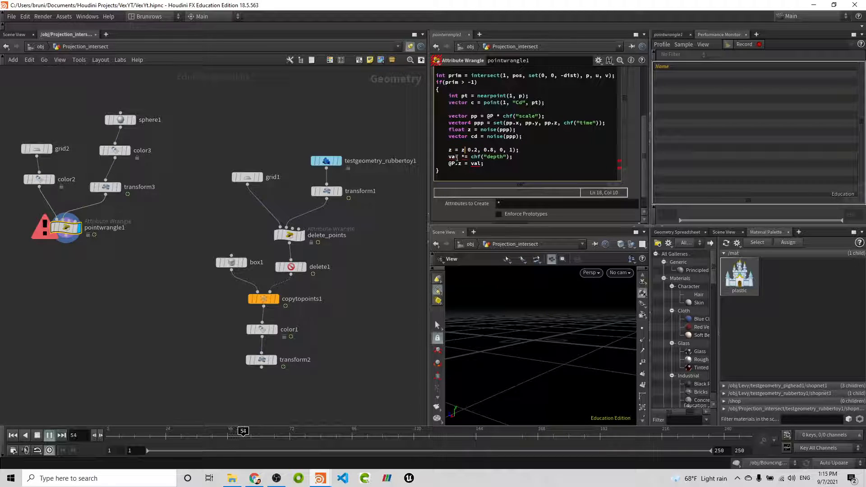
{"action": "key", "text": "BackSpace"}
{"action": "type", "text": "fit(z"}
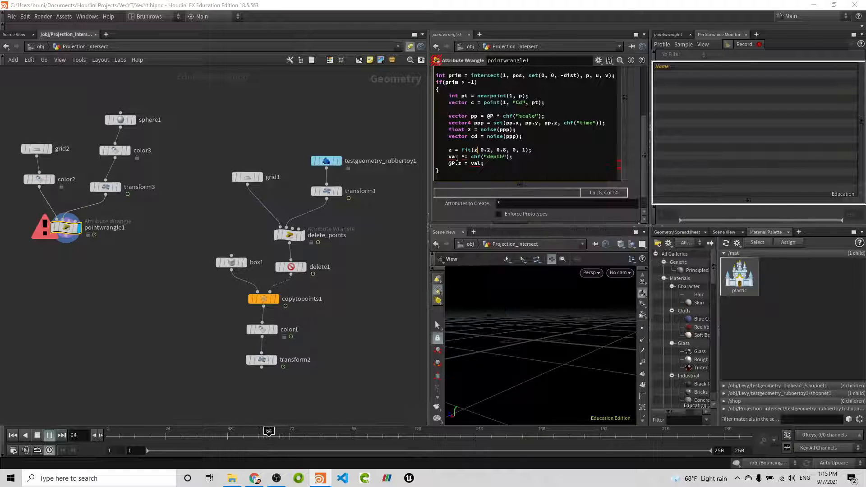
{"action": "type", "text": ","}
- Change the last two lines to z *= chf("depth"); and @P.z = z; and apply the code
{"action": "double_click", "coordinate": [453, 157]}
{"action": "type", "text": "z"}
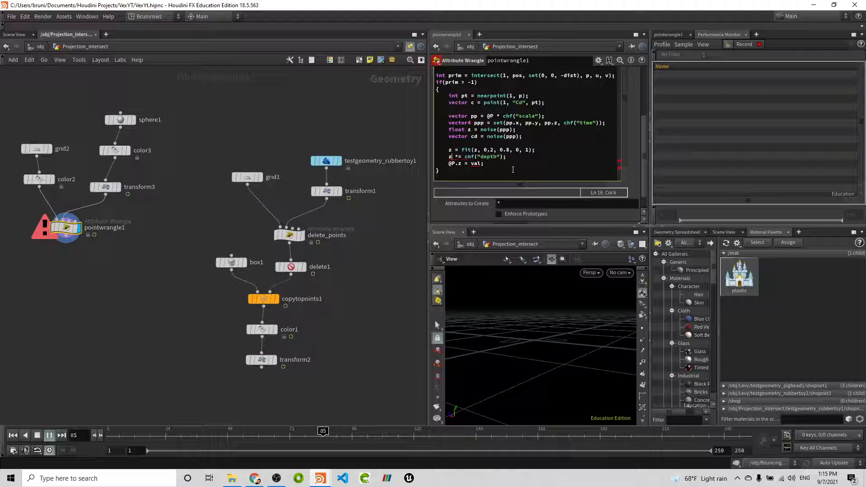
{"action": "left_click", "coordinate": [476, 165]}
{"action": "key", "text": "BackSpace"}
{"action": "key", "text": "BackSpace"}
{"action": "key", "text": "Delete"}
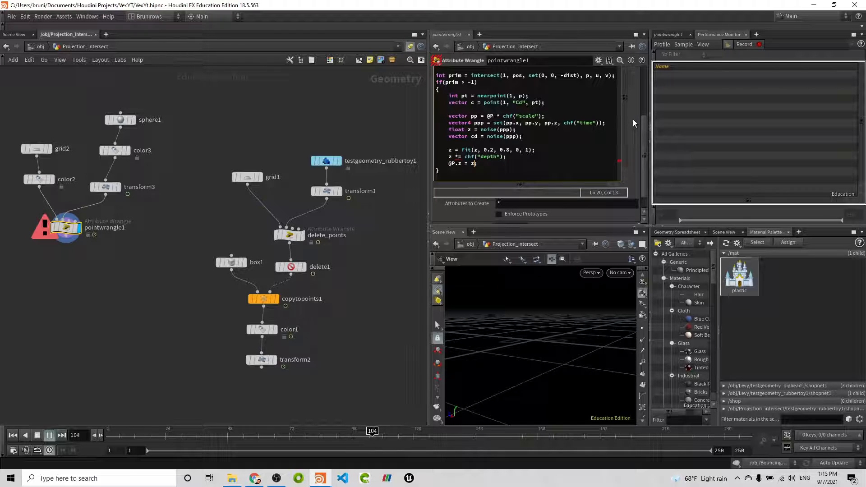
{"action": "left_click", "coordinate": [633, 120]}
- Create the Scale, Time and Depth parameters from pointwrangle1's code and stop the timeline playback
{"action": "left_click_drag", "start_coordinate": [646, 139], "coordinate": [644, 156]}
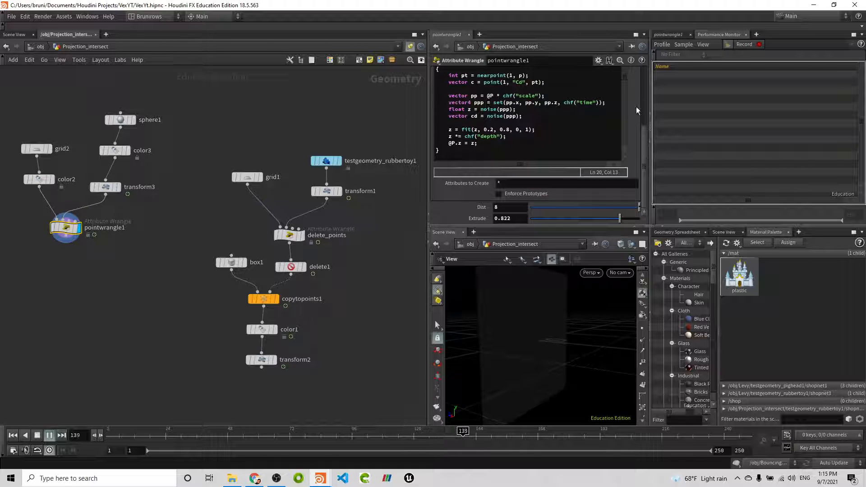
{"action": "scroll", "coordinate": [635, 106], "scroll_direction": "up", "scroll_amount": 2}
{"action": "left_click", "coordinate": [632, 85]}
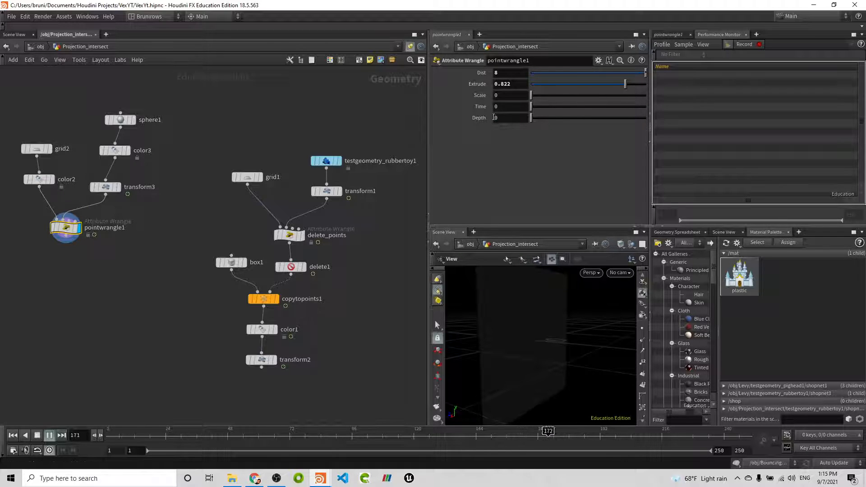
{"action": "left_click", "coordinate": [37, 435]}
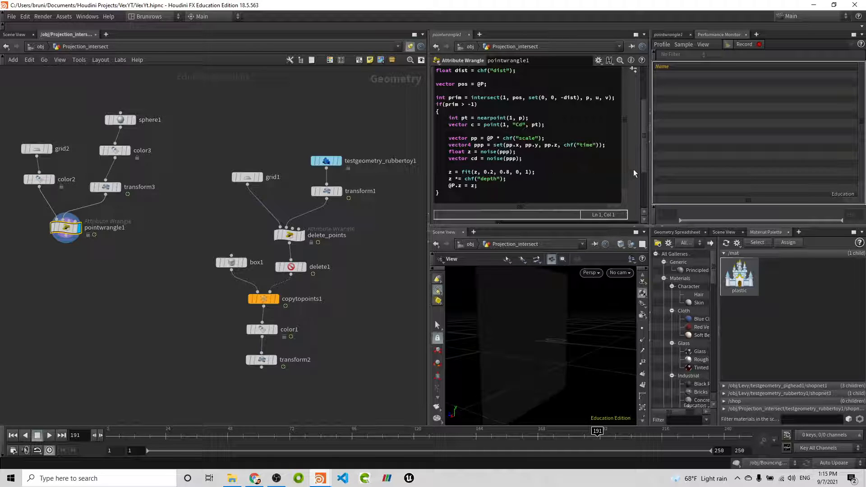
{"action": "scroll", "coordinate": [633, 175], "scroll_direction": "down", "scroll_amount": 3}
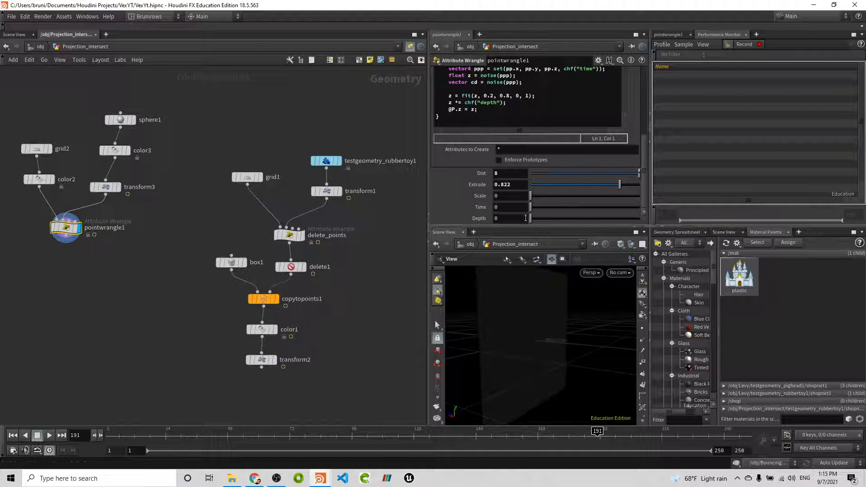
- Set pointwrangle1's Depth to about 0.859 and its noise Scale to 3.6
{"action": "left_click", "coordinate": [624, 218]}
{"action": "left_click_drag", "start_coordinate": [544, 194], "coordinate": [615, 196]}
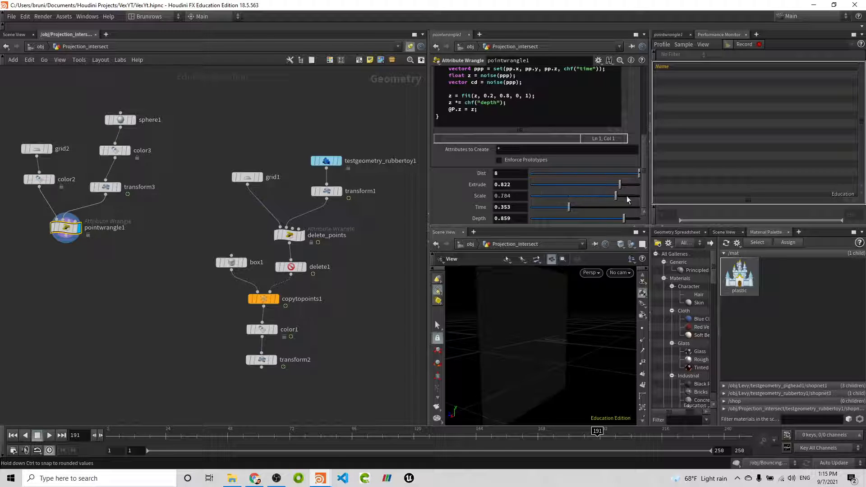
{"action": "middle_click_drag", "start_coordinate": [503, 195], "coordinate": [668, 181]}
{"action": "left_click_drag", "start_coordinate": [477, 346], "coordinate": [532, 312]}
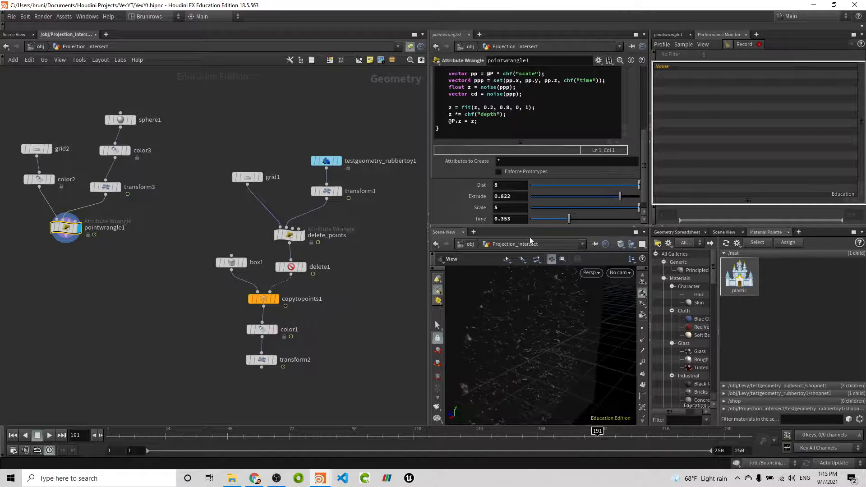
{"action": "middle_click_drag", "start_coordinate": [507, 208], "coordinate": [444, 207]}
- Drive pointwrangle1's Time parameter with the expression $T*10 and play the timeline
{"action": "double_click", "coordinate": [513, 217]}
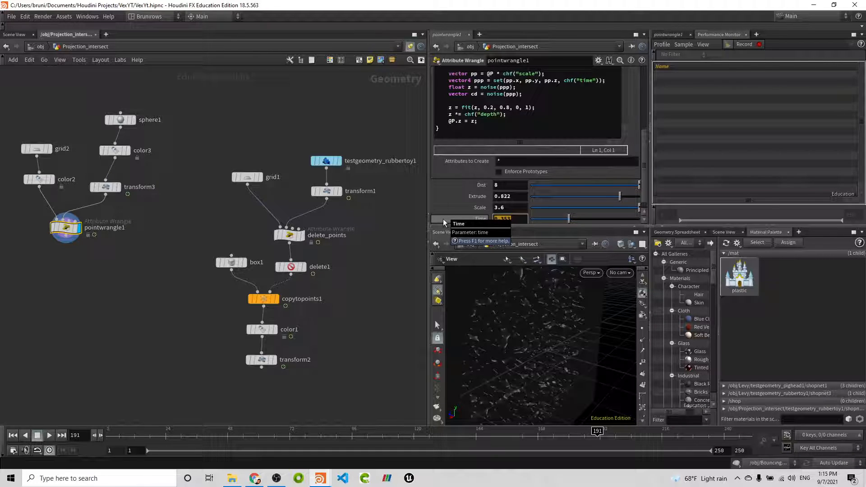
{"action": "type", "text": "$T"}
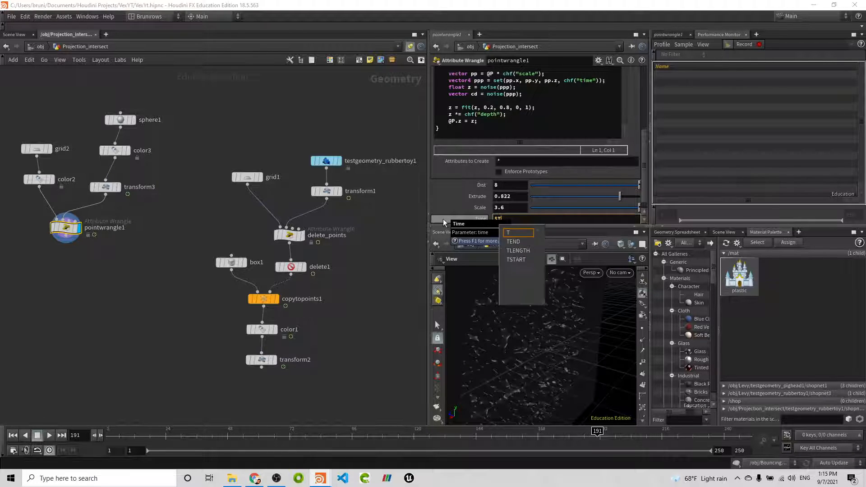
{"action": "type", "text": "*10"}
{"action": "key", "text": "Return"}
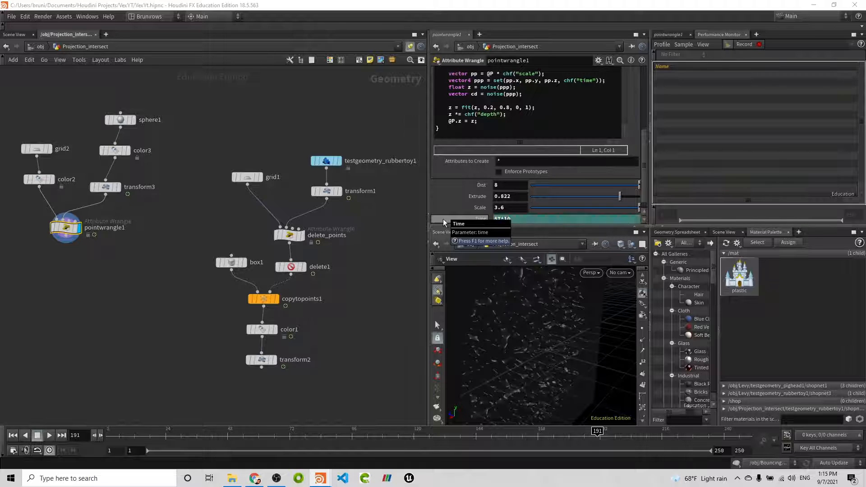
{"action": "left_click", "coordinate": [49, 435]}
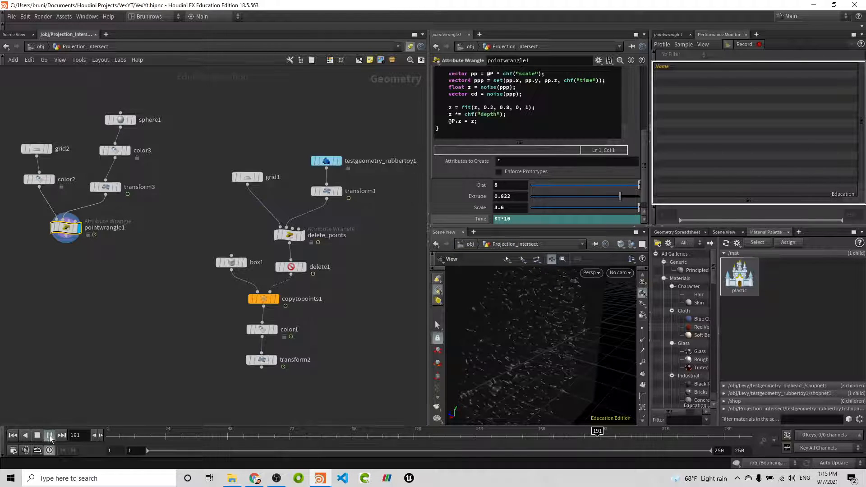
- Shorten the Time expression to $T so the noise animates more slowly
{"action": "left_click", "coordinate": [528, 218]}
{"action": "key", "text": "BackSpace"}
{"action": "key", "text": "BackSpace"}
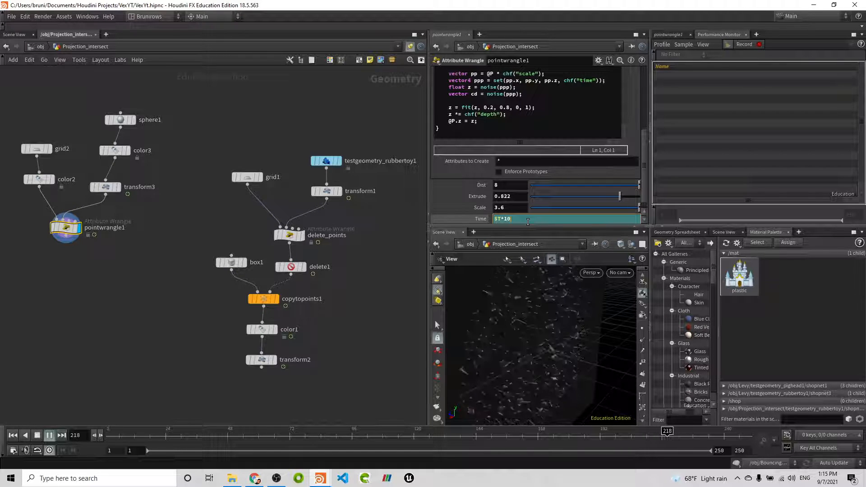
{"action": "key", "text": "BackSpace"}
{"action": "key", "text": "Return"}
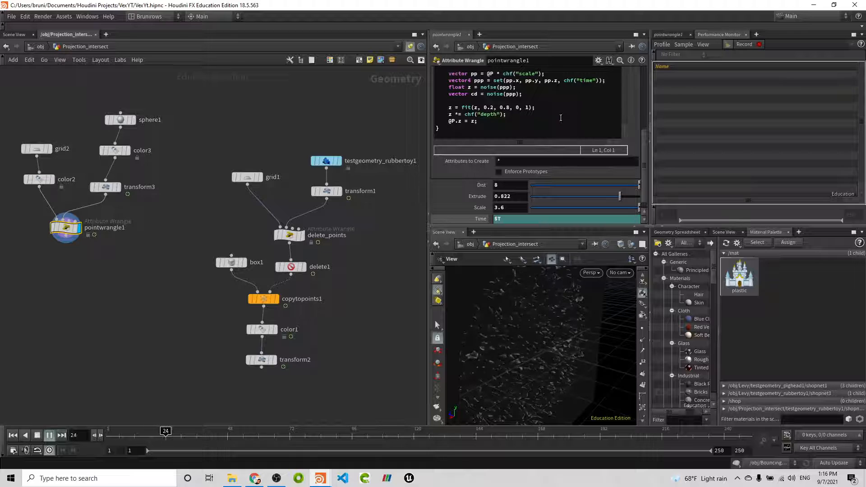
{"action": "scroll", "coordinate": [519, 212], "scroll_direction": "up", "scroll_amount": 3}
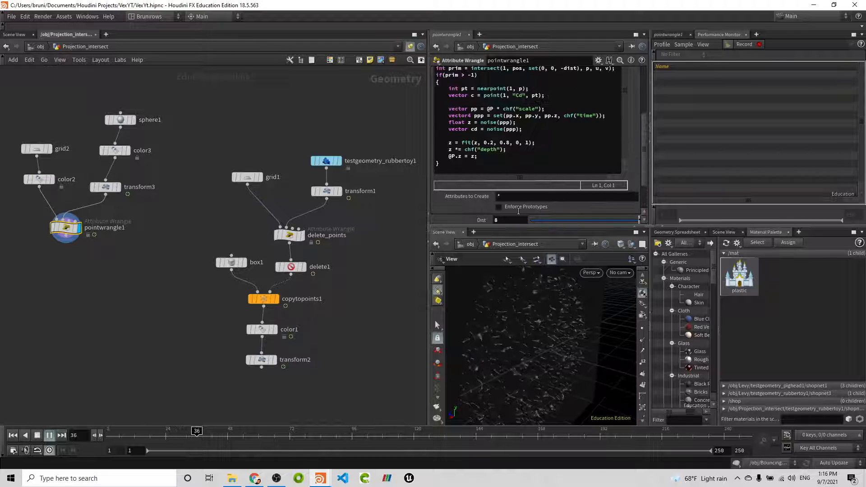
{"action": "scroll", "coordinate": [519, 203], "scroll_direction": "down", "scroll_amount": 4}
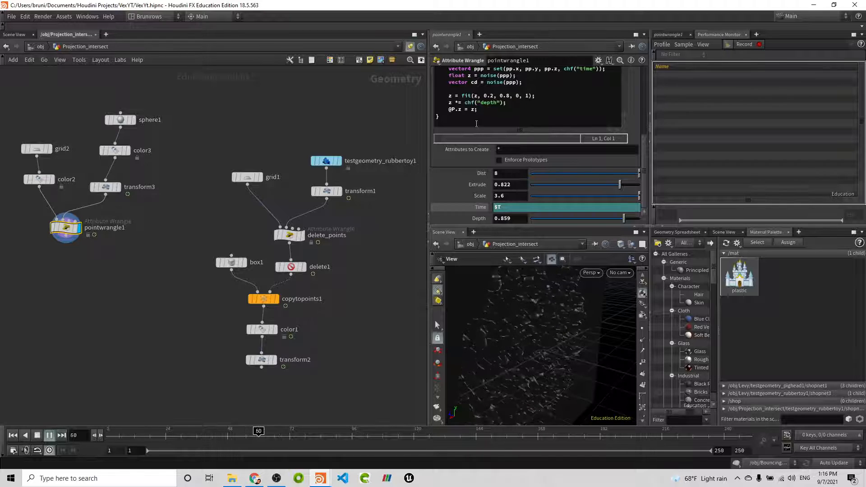
{"action": "left_click", "coordinate": [489, 111]}
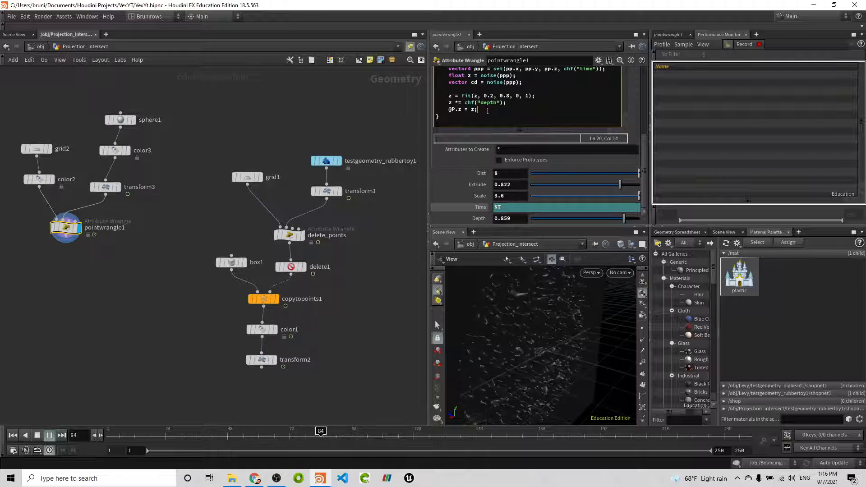
{"action": "left_click_drag", "start_coordinate": [536, 96], "coordinate": [419, 96]}
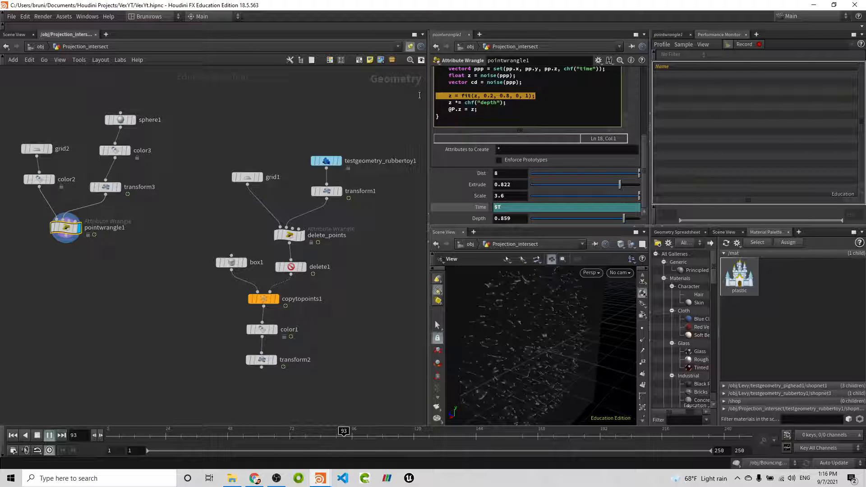
{"action": "left_click", "coordinate": [483, 109]}
{"action": "key", "text": "Return"}
{"action": "key", "text": "Return"}
{"action": "type", "text": "cd = fit(cd, 0.2, 0.8,"}
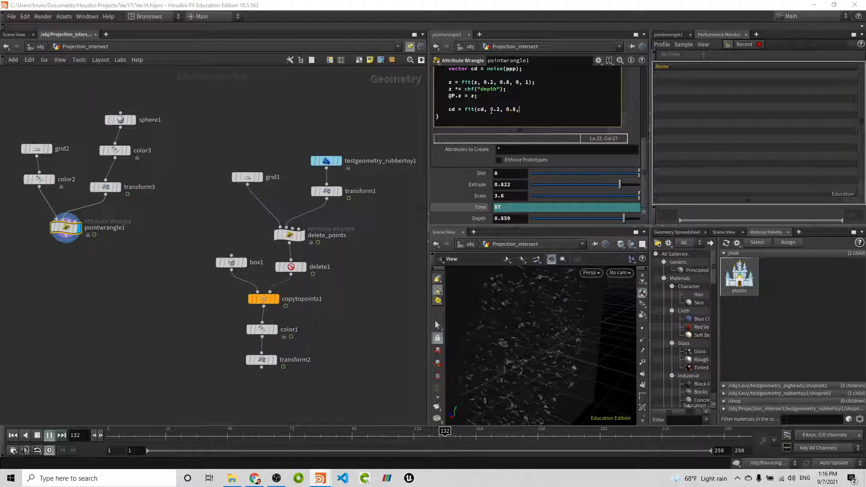
{"action": "type", "text": " 0, 1);"}
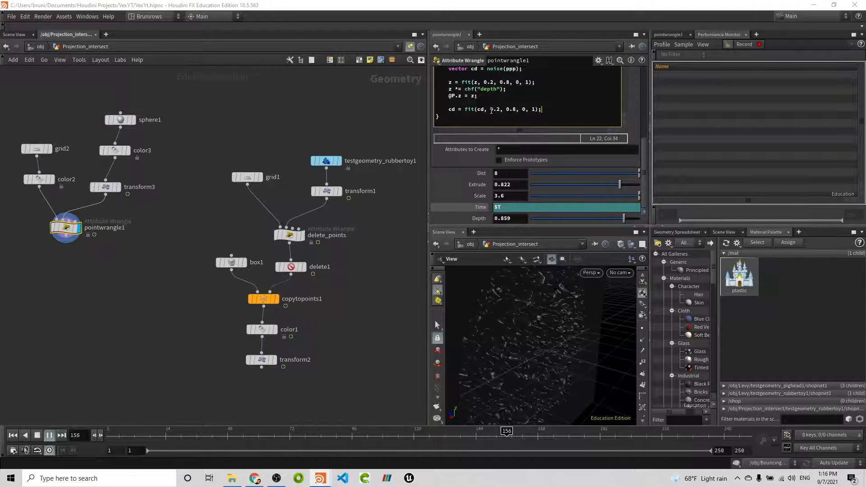
{"action": "key", "text": "Return"}
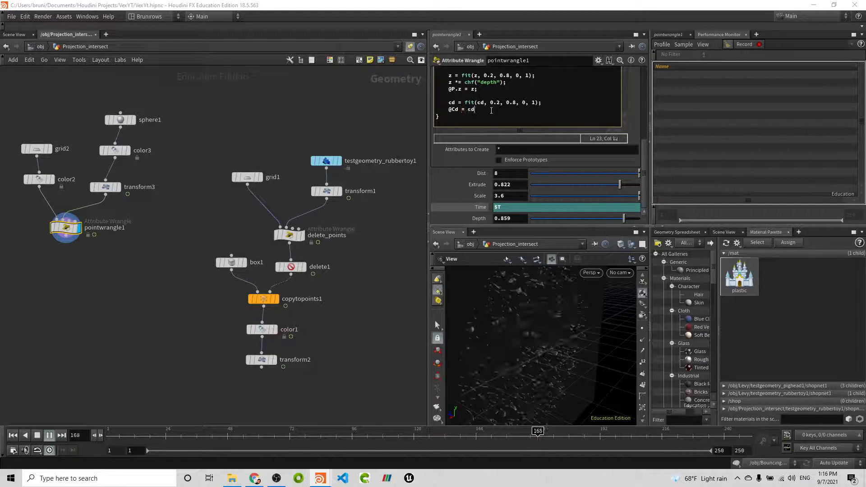
{"action": "left_click", "coordinate": [634, 100]}
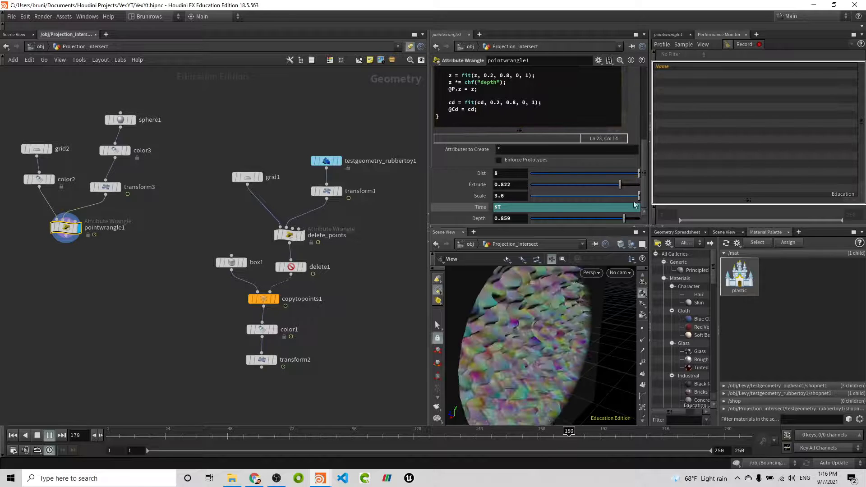
- Duplicate the rubber toy with its transform and wire transform4 into pointwrangle1's second input in place of transform3
{"action": "left_click_drag", "start_coordinate": [552, 363], "coordinate": [540, 356]}
{"action": "scroll", "coordinate": [540, 356], "scroll_direction": "down", "scroll_amount": 5}
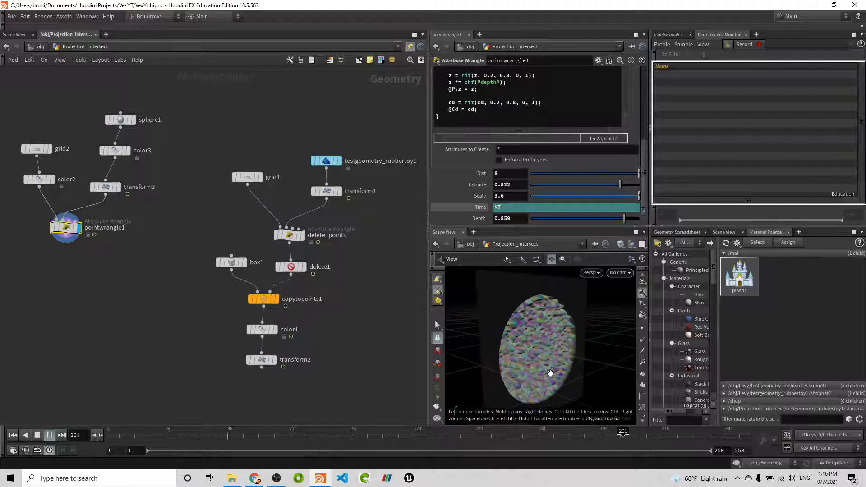
{"action": "left_click_drag", "start_coordinate": [541, 357], "coordinate": [541, 334]}
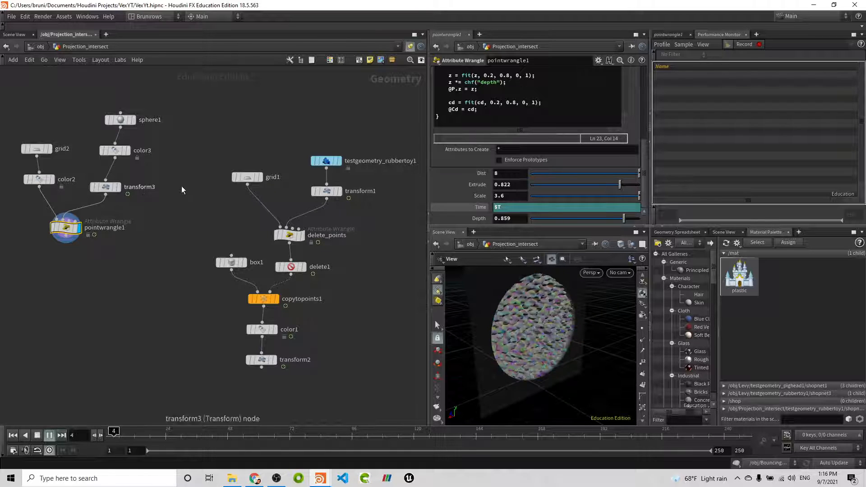
{"action": "left_click_drag", "start_coordinate": [297, 142], "coordinate": [57, 221]}
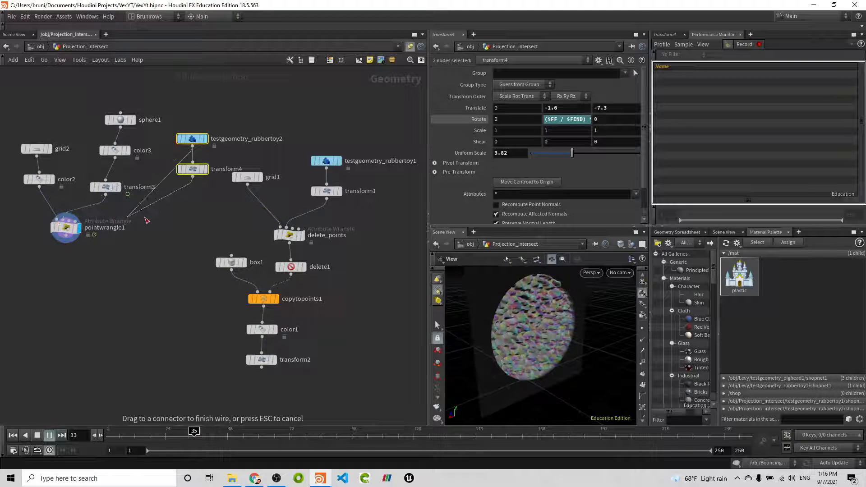
{"action": "key", "text": "Escape"}
{"action": "left_click_drag", "start_coordinate": [192, 177], "coordinate": [66, 219]}
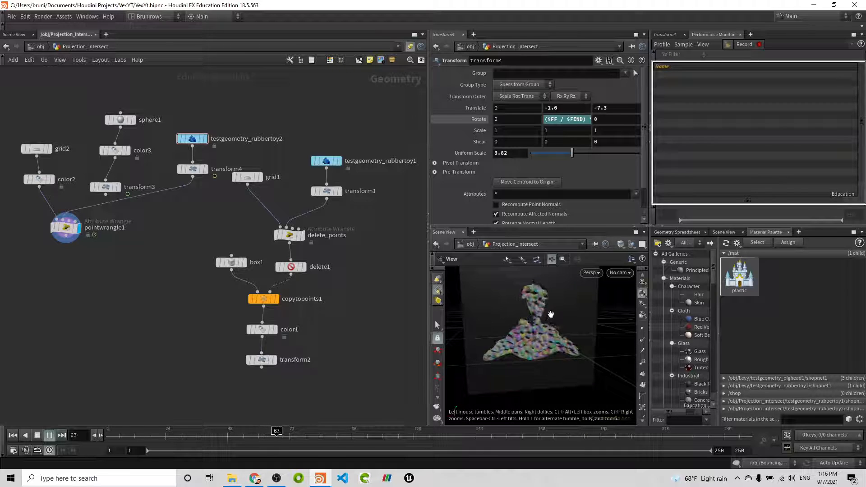
- Set pointwrangle1's Dist to 12.2 for the rubber toy projection
{"action": "left_click", "coordinate": [65, 227]}
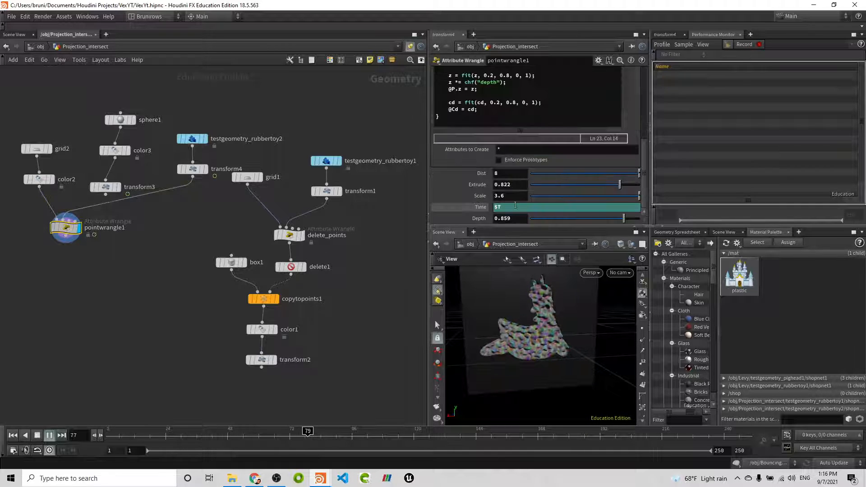
{"action": "middle_click_drag", "start_coordinate": [513, 174], "coordinate": [554, 176]}
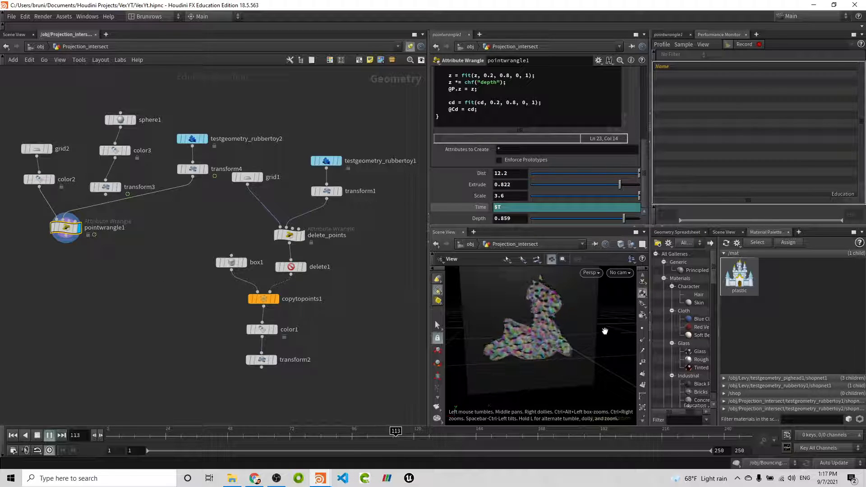
{"action": "mouse_move", "coordinate": [546, 355]}
{"action": "left_mouse_down"}
{"action": "mouse_move", "coordinate": [595, 358]}
{"action": "mouse_move", "coordinate": [551, 357]}
{"action": "left_mouse_up"}
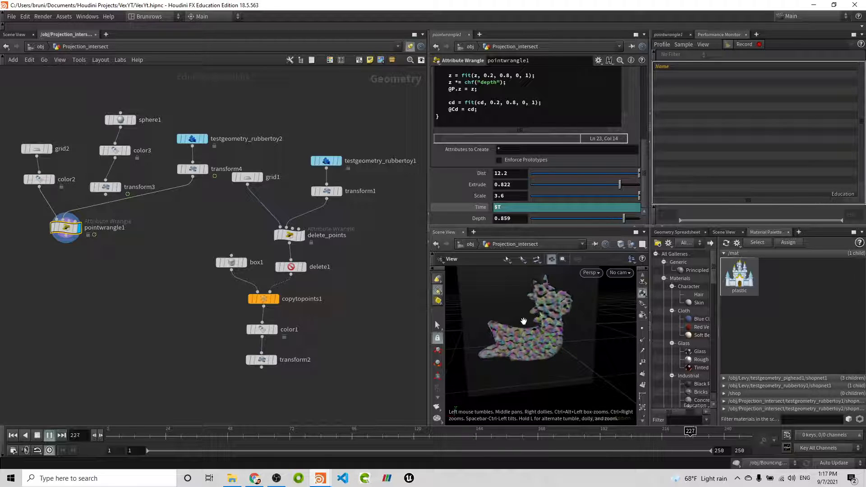
- Compare the color2 grid and the transform3 sphere with the projected result, and return the display to pointwrangle1 alone
{"action": "left_click", "coordinate": [50, 179]}
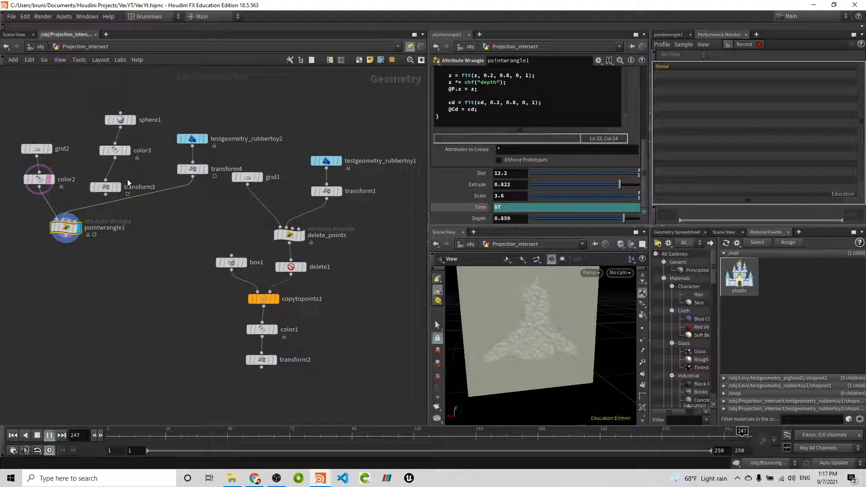
{"action": "mouse_move", "coordinate": [111, 186]}
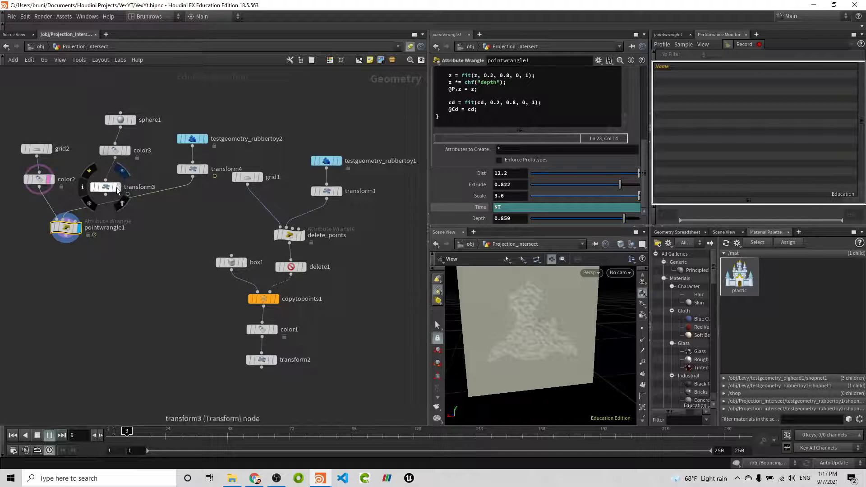
{"action": "left_click", "coordinate": [117, 187]}
{"action": "left_click", "coordinate": [118, 189]}
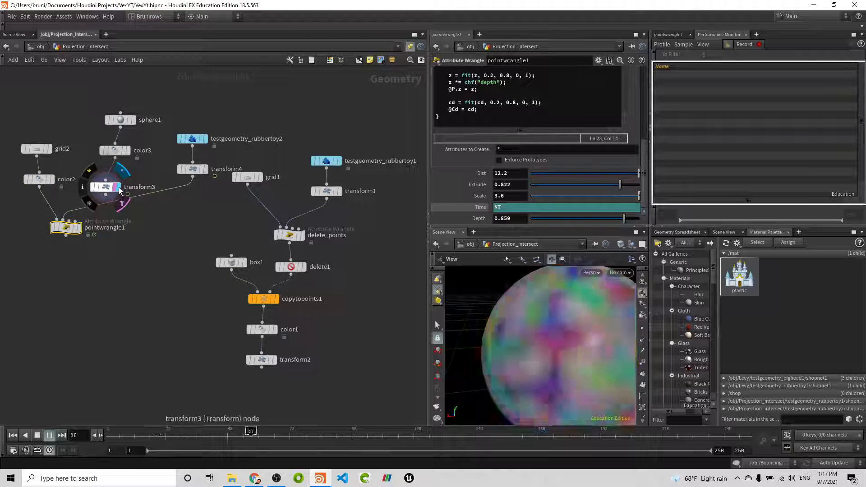
{"action": "left_click", "coordinate": [58, 194]}
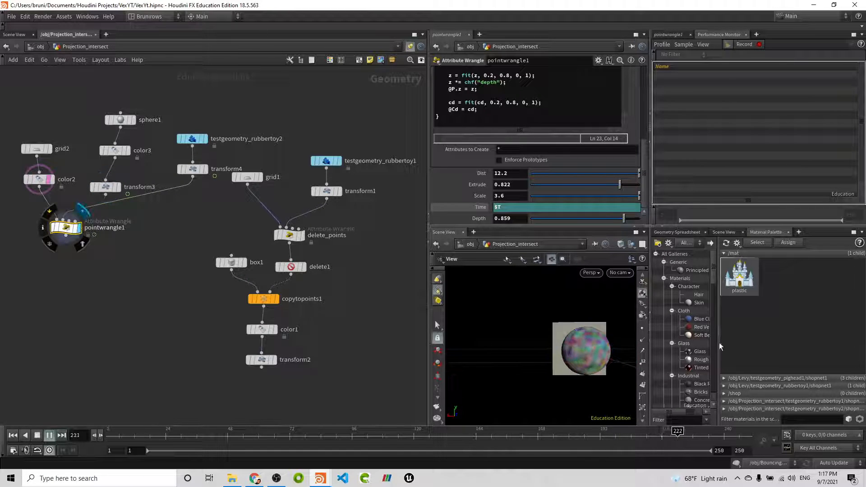
{"action": "left_click", "coordinate": [78, 227]}
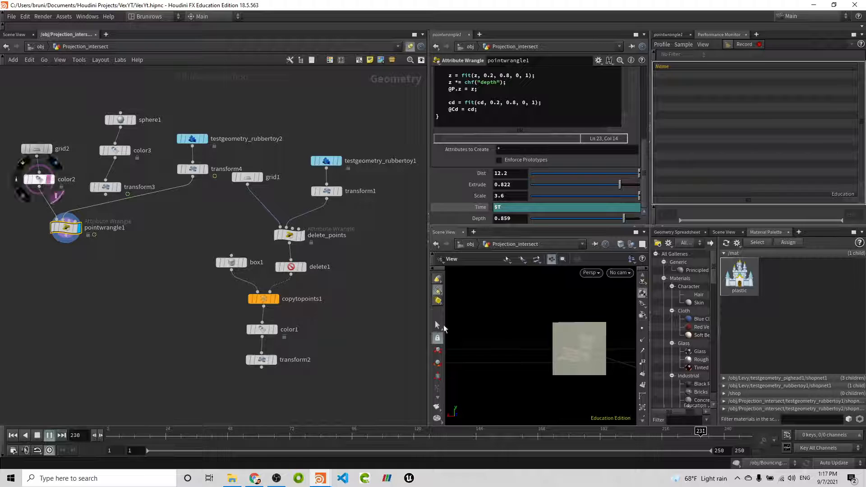
{"action": "scroll", "coordinate": [594, 351], "scroll_direction": "up", "scroll_amount": 3}
{"action": "left_click_drag", "start_coordinate": [572, 361], "coordinate": [583, 326]}
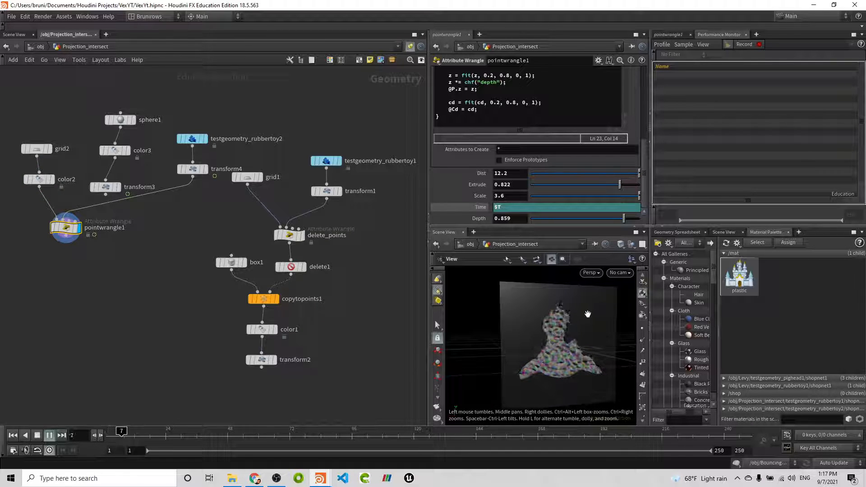